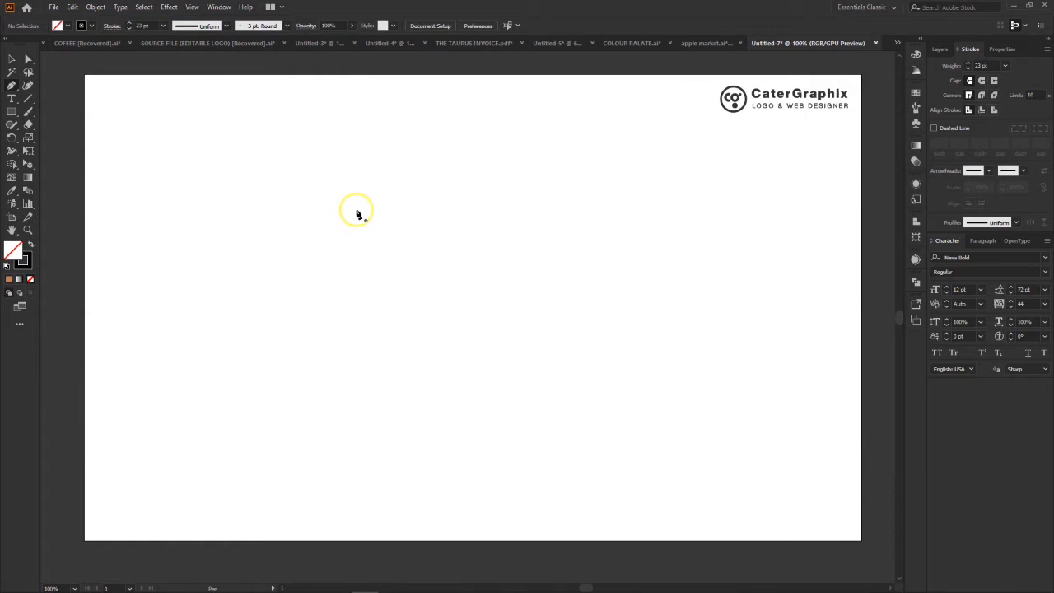
- Draw a straight horizontal line about 235 px long with the Pen tool near the middle of the artboard
{"action": "left_click", "coordinate": [358, 214]}
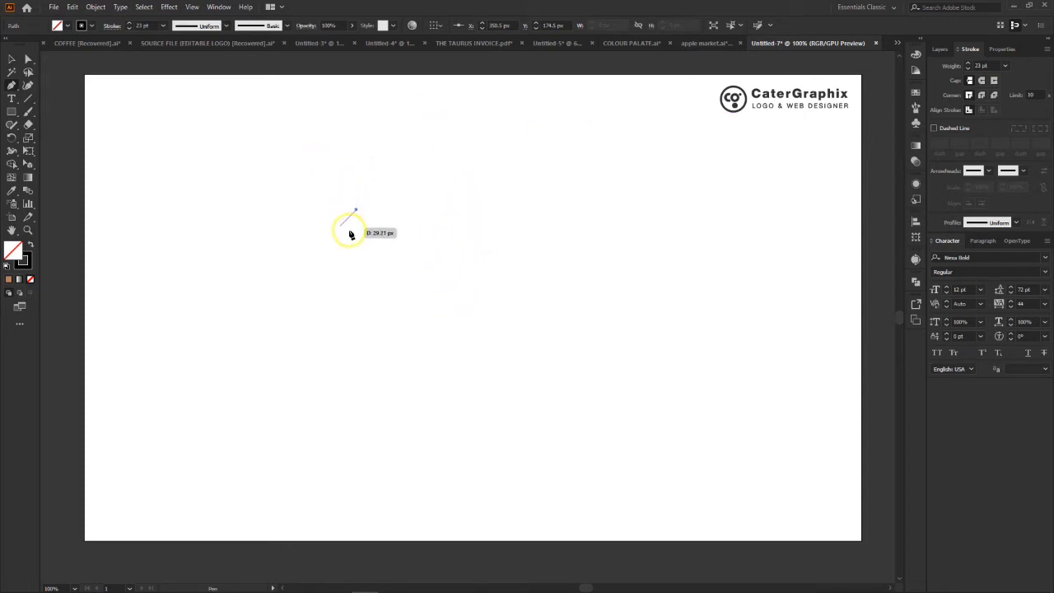
{"action": "left_click", "coordinate": [432, 285]}
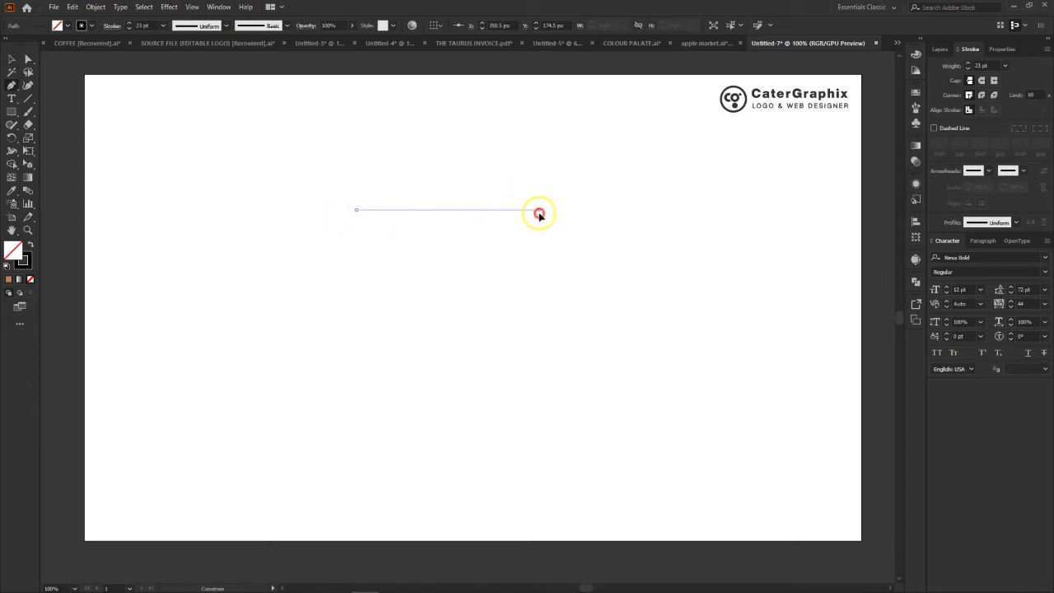
{"action": "left_click", "coordinate": [540, 213]}
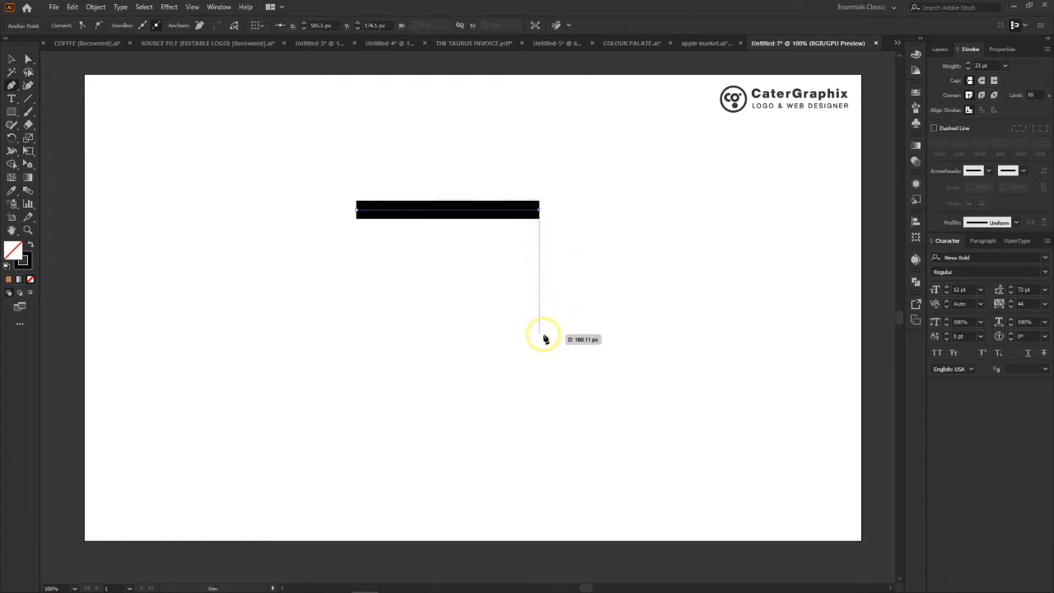
- Set the path's stroke weight to 1 pt
{"action": "left_click", "coordinate": [984, 66]}
{"action": "key", "text": "Down"}
{"action": "key", "text": "Down"}
{"action": "key", "text": "Down"}
{"action": "key", "text": "Down"}
{"action": "key", "text": "Down"}
{"action": "key", "text": "Down"}
{"action": "key", "text": "Down"}
{"action": "key", "text": "Down"}
{"action": "key", "text": "Down"}
{"action": "key", "text": "Down"}
{"action": "key", "text": "Down"}
{"action": "key", "text": "Down"}
{"action": "key", "text": "Down"}
{"action": "key", "text": "Down"}
{"action": "key", "text": "Down"}
{"action": "key", "text": "Down"}
{"action": "key", "text": "Down"}
{"action": "key", "text": "Down"}
{"action": "key", "text": "Down"}
{"action": "key", "text": "Down"}
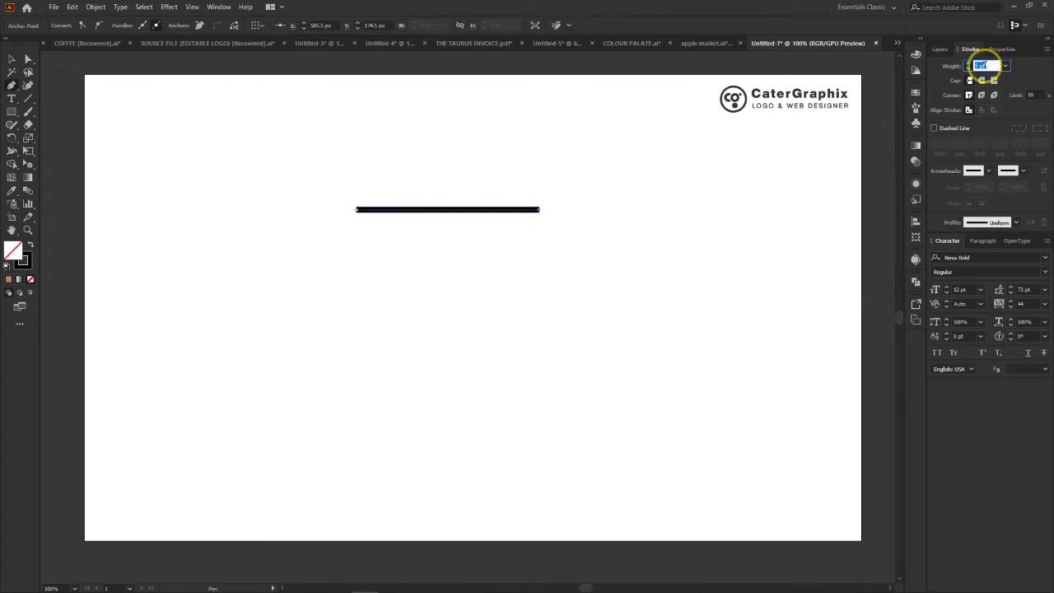
{"action": "key", "text": "Up"}
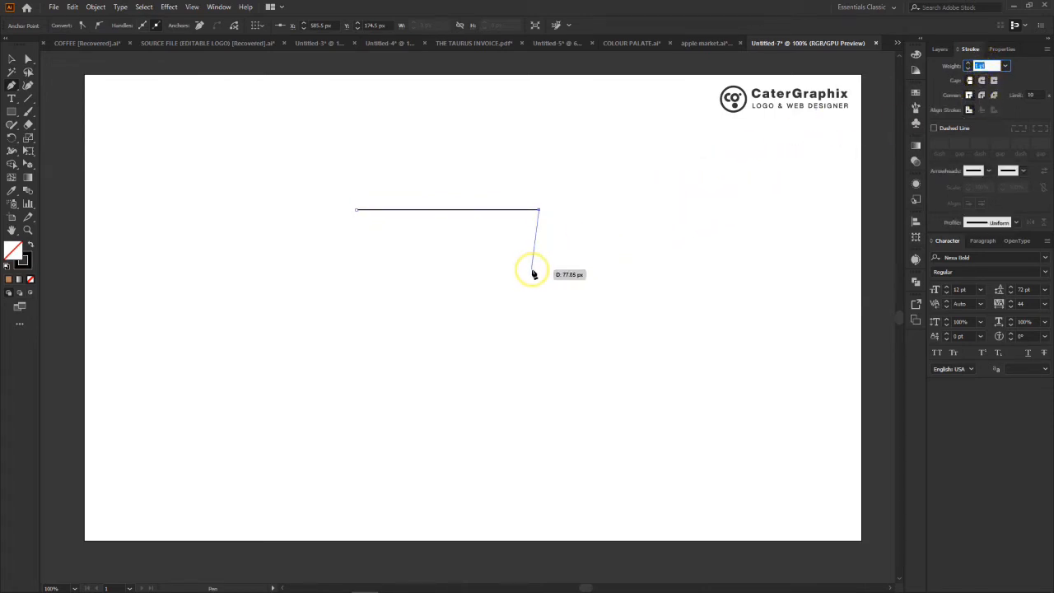
- Continue the open path about 169 px down, 235 px left, 111 px up and 133 px right, ending with a short diagonal down-left
{"action": "left_click", "coordinate": [539, 340]}
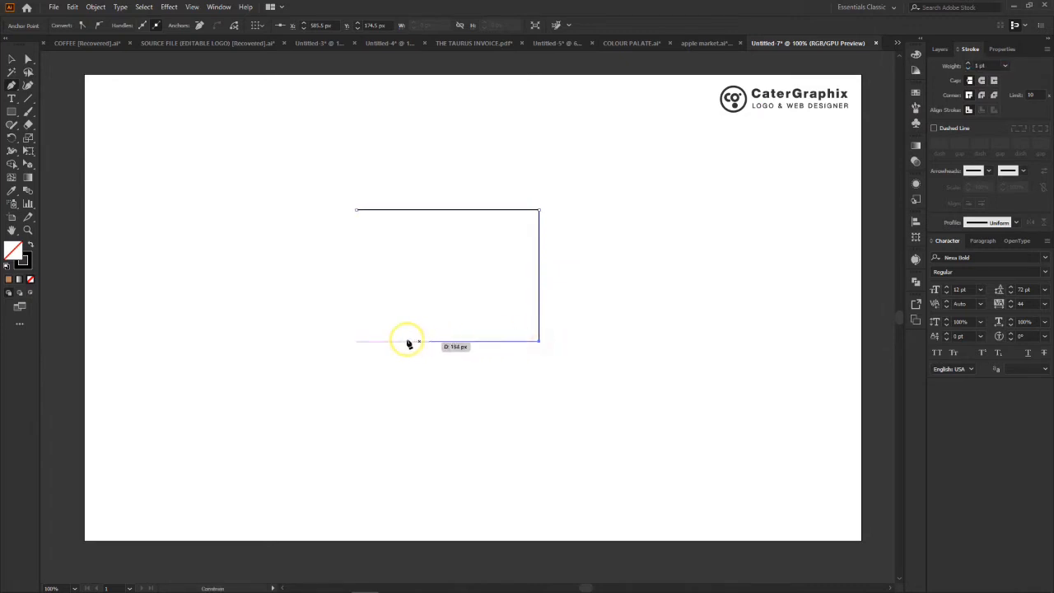
{"action": "left_click", "coordinate": [357, 341]}
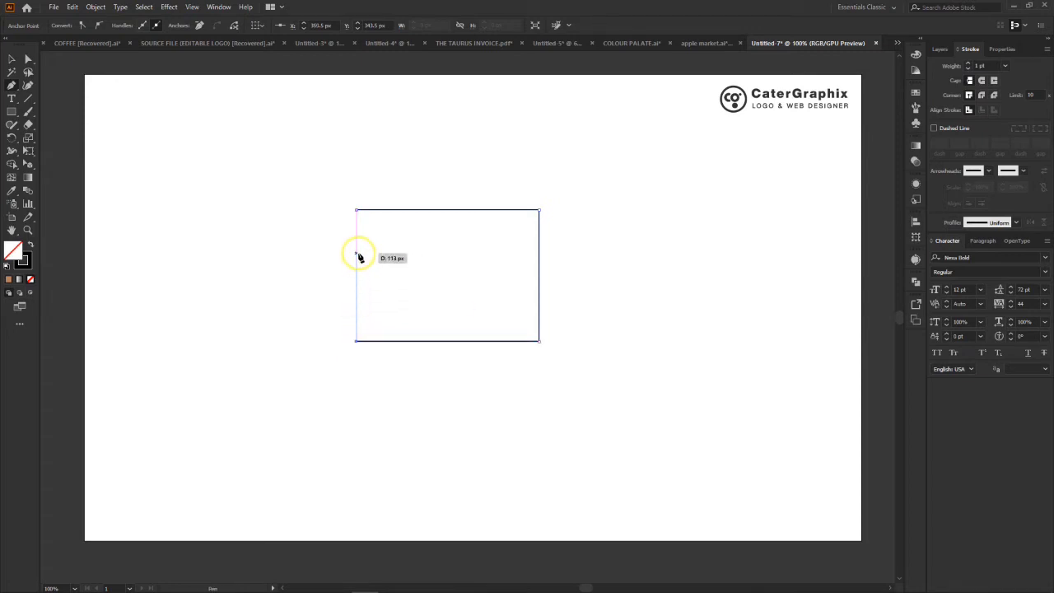
{"action": "left_click", "coordinate": [356, 255]}
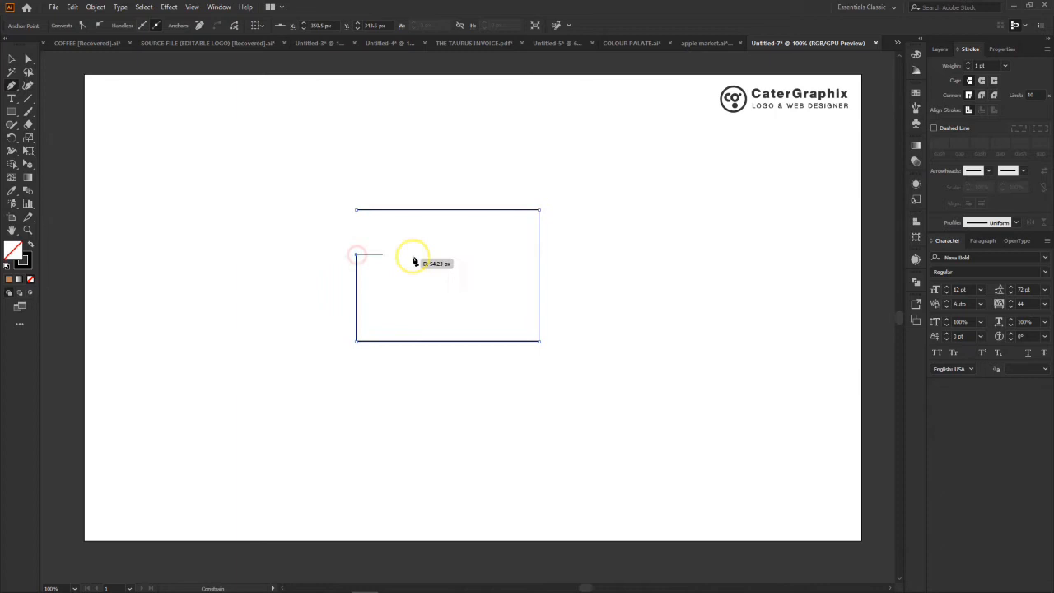
{"action": "left_click", "coordinate": [459, 256]}
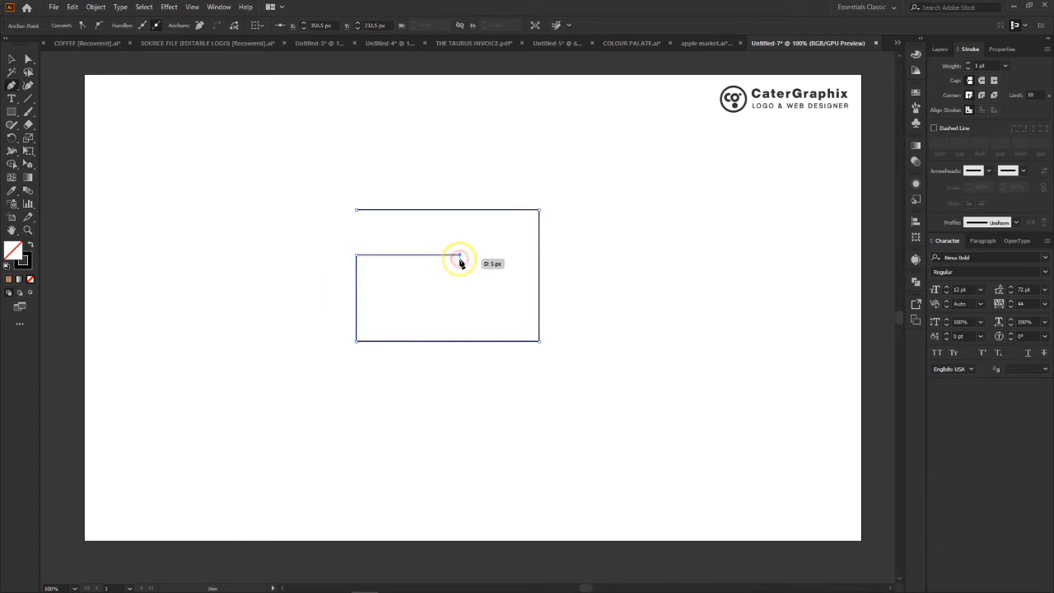
{"action": "left_click", "coordinate": [424, 289]}
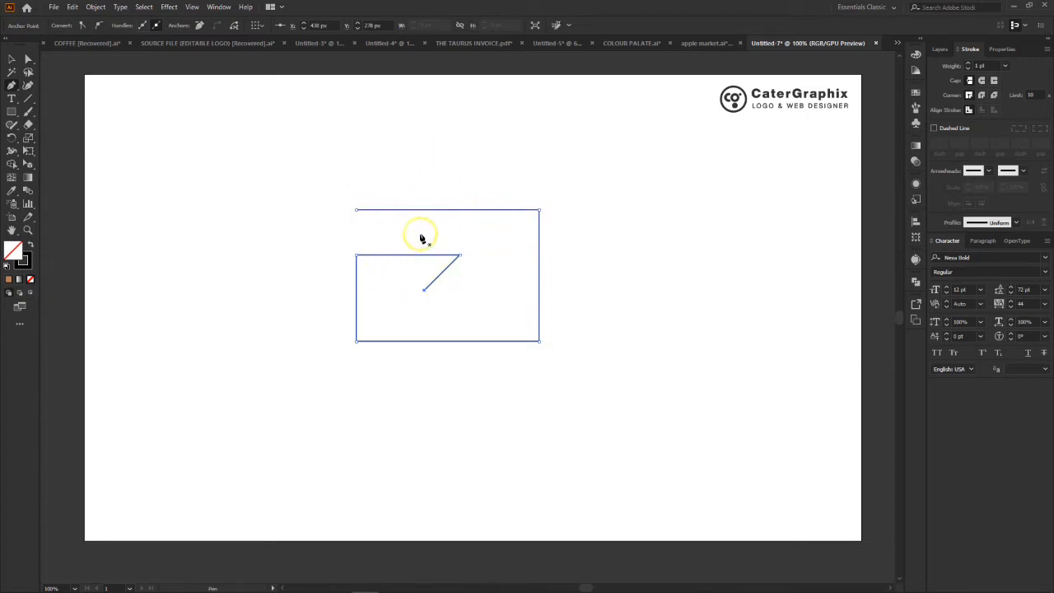
- Select the finished path and set its stroke weight to 25 pt
{"action": "left_click", "coordinate": [11, 58]}
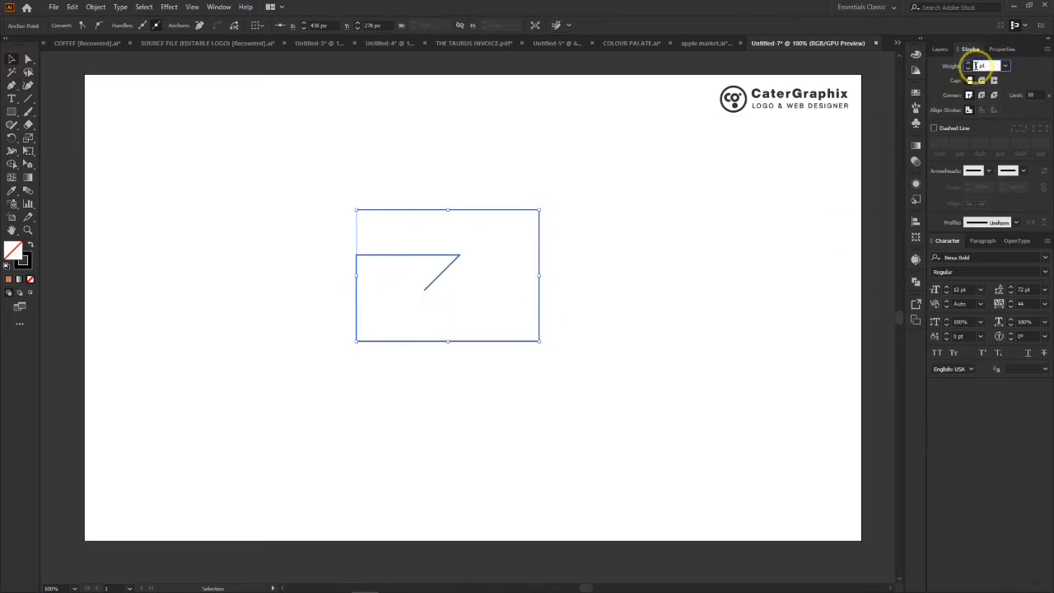
{"action": "key", "text": "Up"}
{"action": "key", "text": "Up"}
{"action": "key", "text": "Up"}
{"action": "key", "text": "Up"}
{"action": "key", "text": "Up"}
{"action": "key", "text": "Up"}
{"action": "key", "text": "Up"}
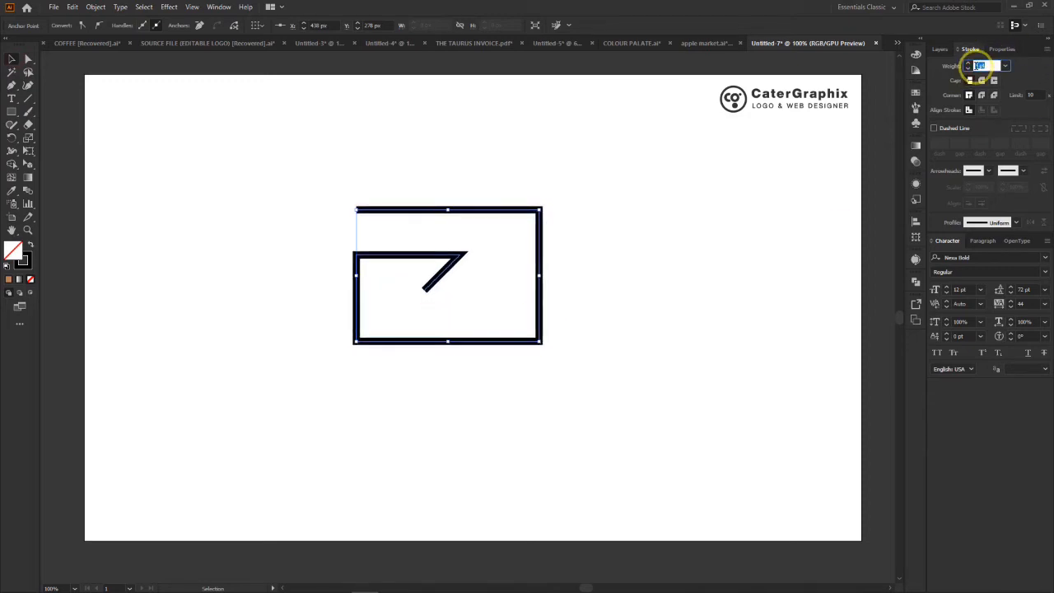
{"action": "key", "text": "Up"}
{"action": "key", "text": "Up"}
{"action": "key", "text": "Up"}
{"action": "key", "text": "Up"}
{"action": "key", "text": "Up"}
{"action": "key", "text": "Up"}
{"action": "key", "text": "Up"}
{"action": "key", "text": "Up"}
{"action": "key", "text": "Up"}
{"action": "key", "text": "Up"}
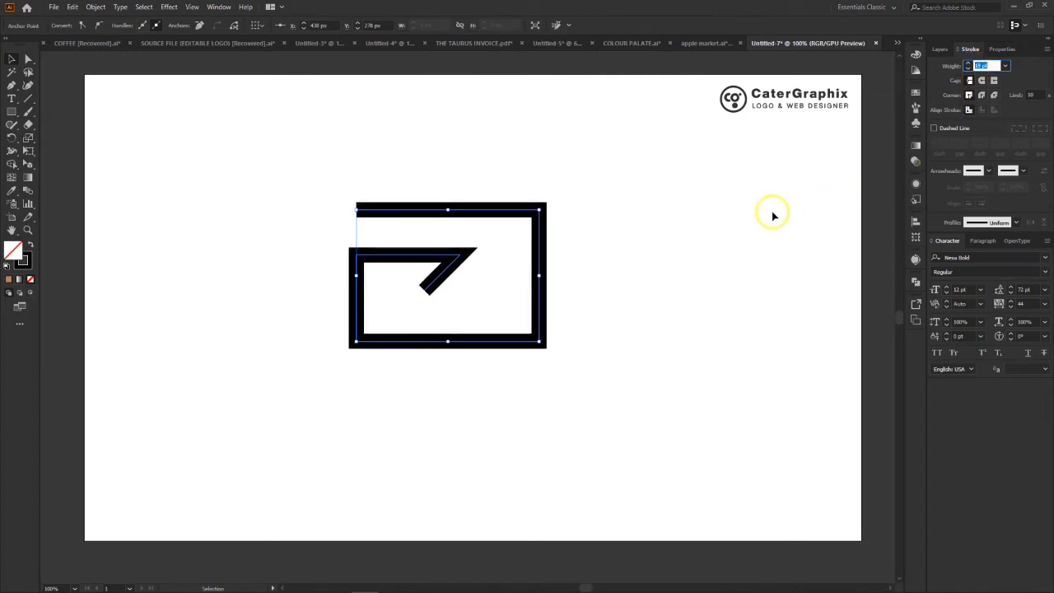
{"action": "key", "text": "Up"}
{"action": "key", "text": "Up"}
{"action": "key", "text": "Up"}
{"action": "key", "text": "Up"}
{"action": "key", "text": "Up"}
{"action": "key", "text": "Up"}
{"action": "key", "text": "Up"}
{"action": "key", "text": "Up"}
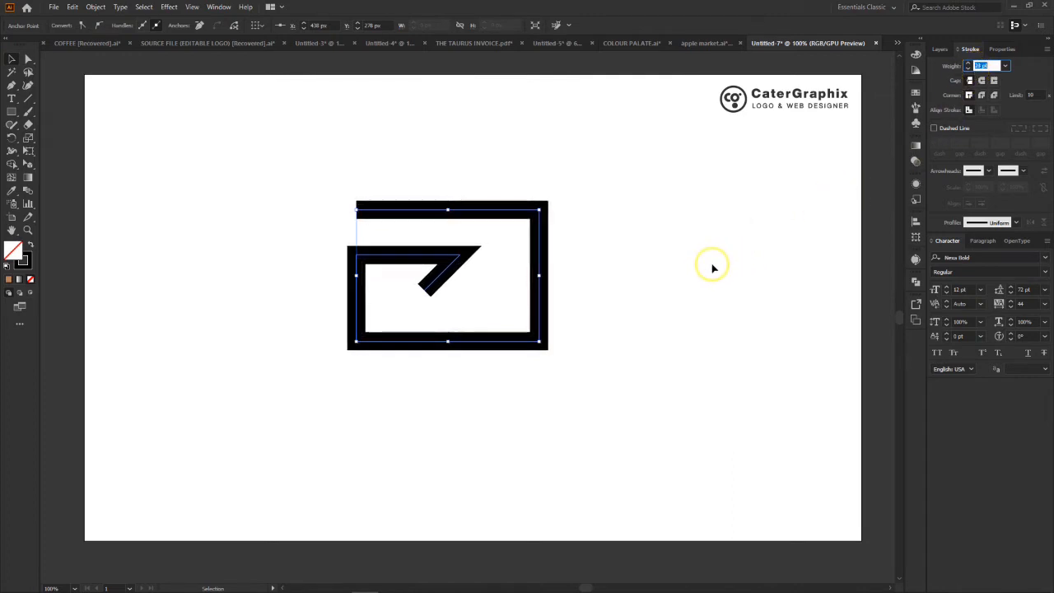
{"action": "key", "text": "Up"}
{"action": "key", "text": "Up"}
{"action": "key", "text": "Up"}
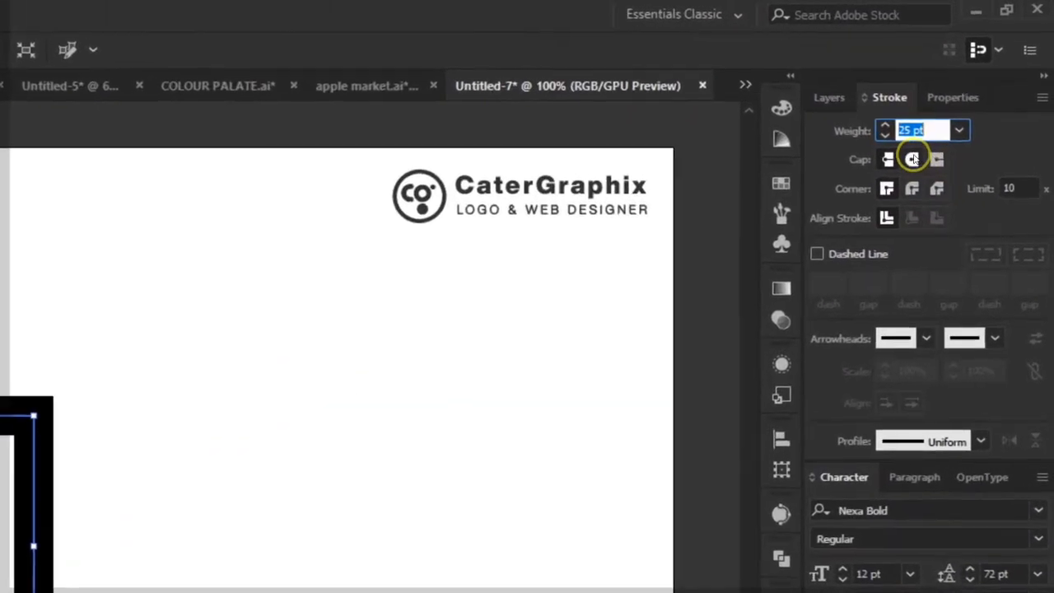
- Give the path round caps and shift its upper-left end point slightly left to X 347.5 px
{"action": "left_click", "coordinate": [912, 161]}
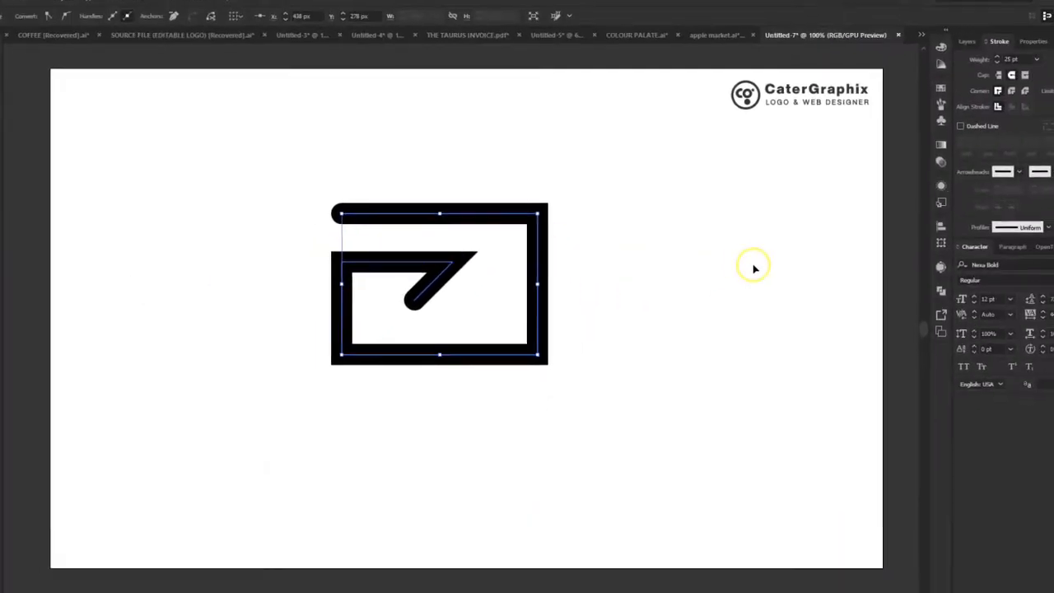
{"action": "left_click", "coordinate": [970, 80]}
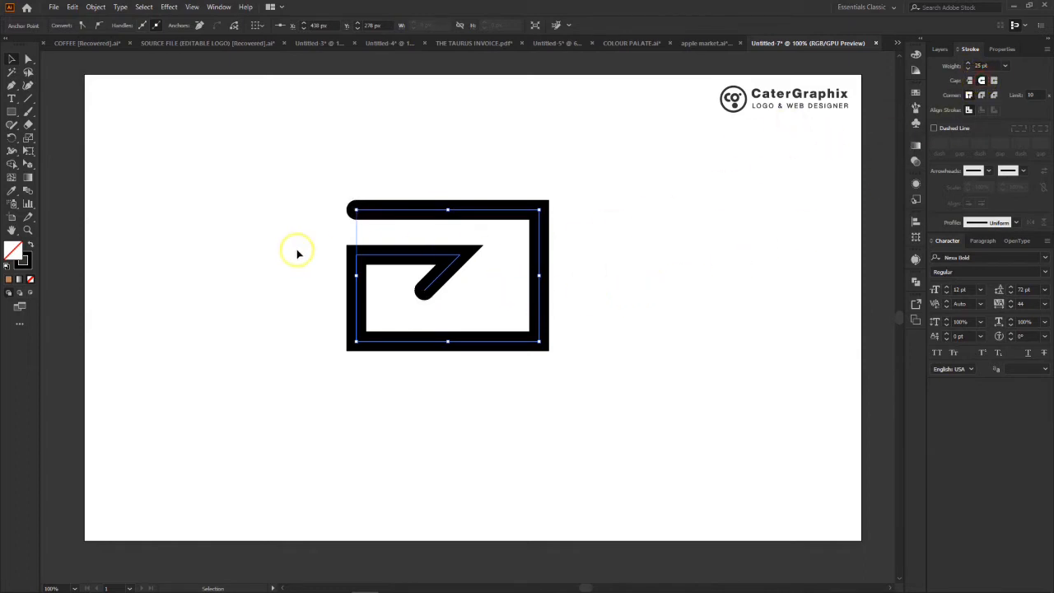
{"action": "left_click", "coordinate": [28, 59]}
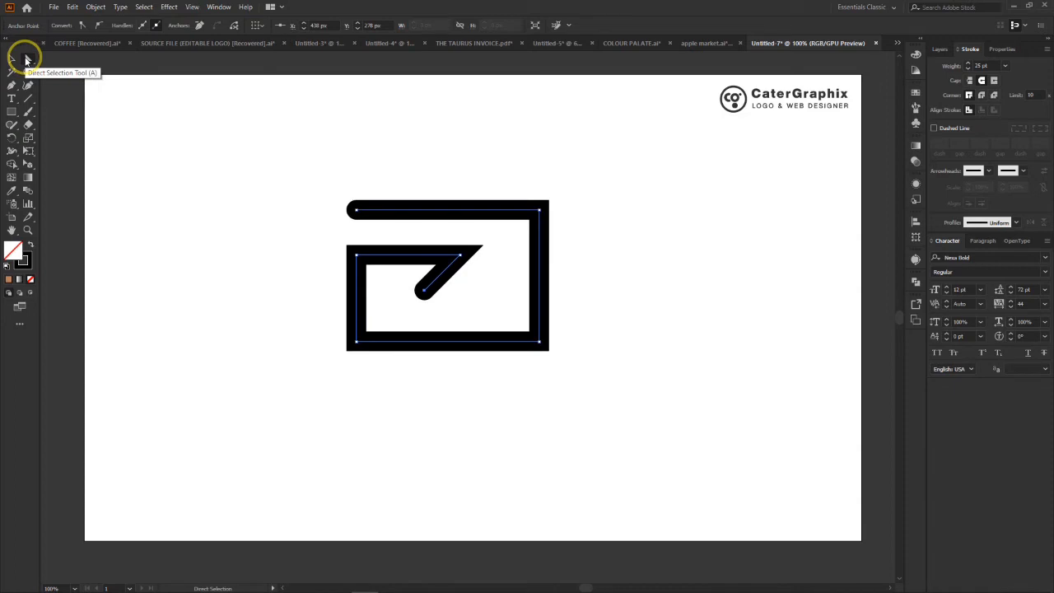
{"action": "left_click_drag", "start_coordinate": [320, 178], "coordinate": [357, 223]}
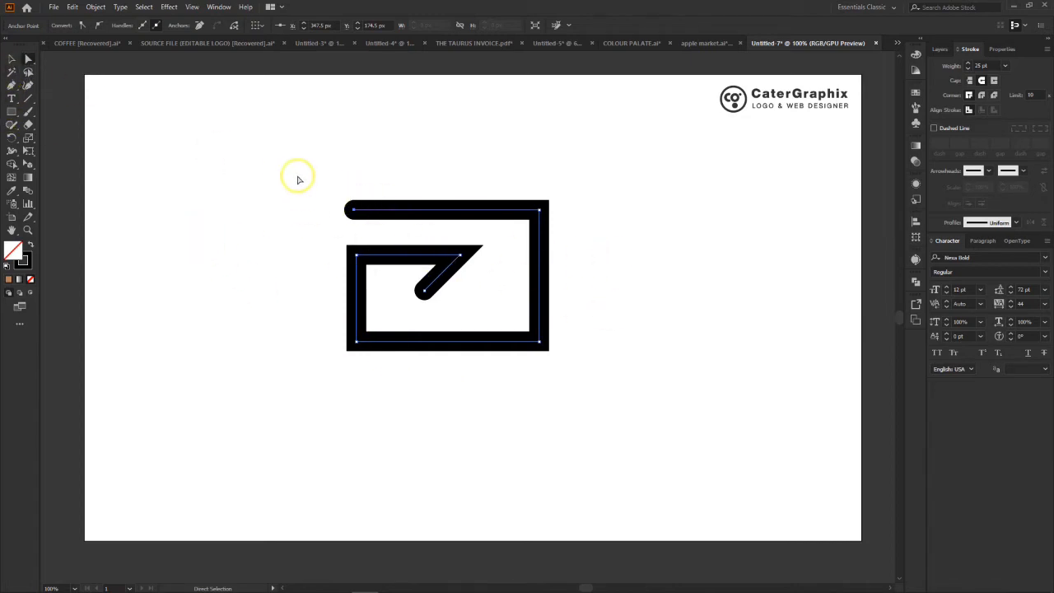
- Round the path's two right-hand corners to the maximum radius so they form the D's semicircular bowl
{"action": "left_click_drag", "start_coordinate": [299, 176], "coordinate": [724, 440]}
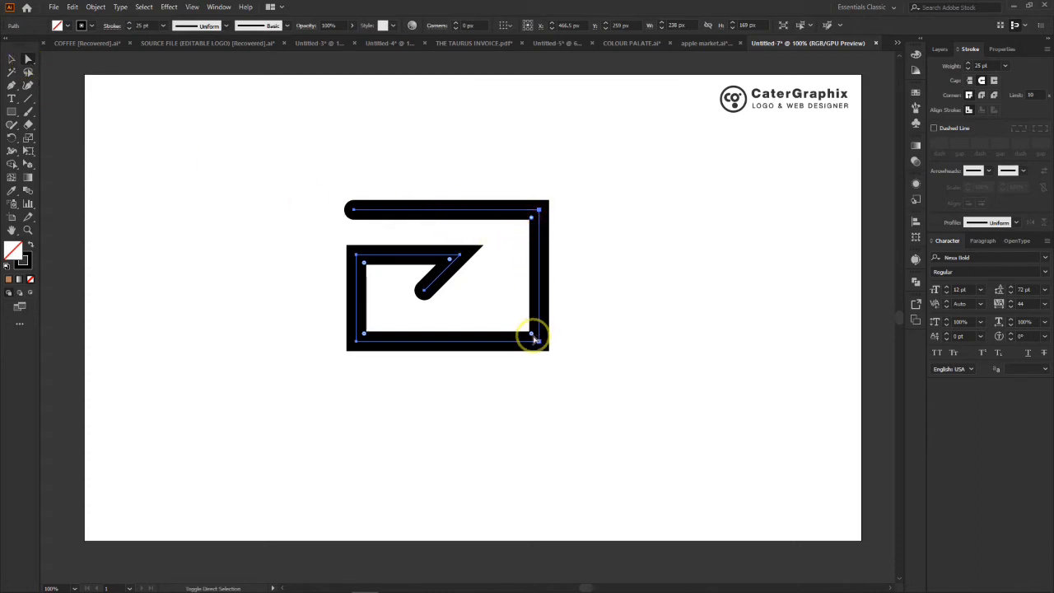
{"action": "left_click_drag", "start_coordinate": [532, 334], "coordinate": [249, 297]}
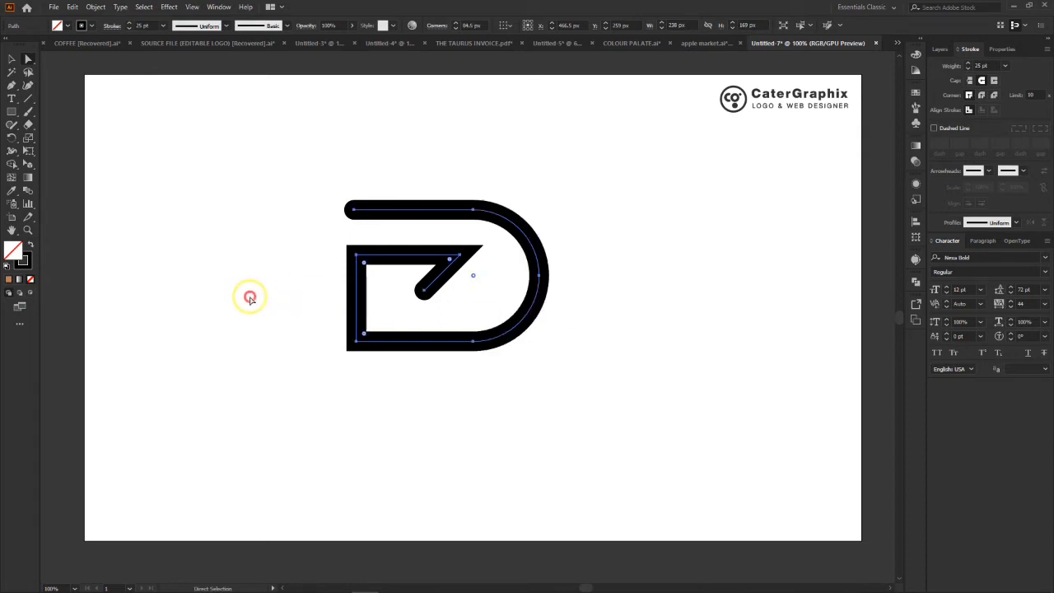
{"action": "left_click", "coordinate": [619, 276]}
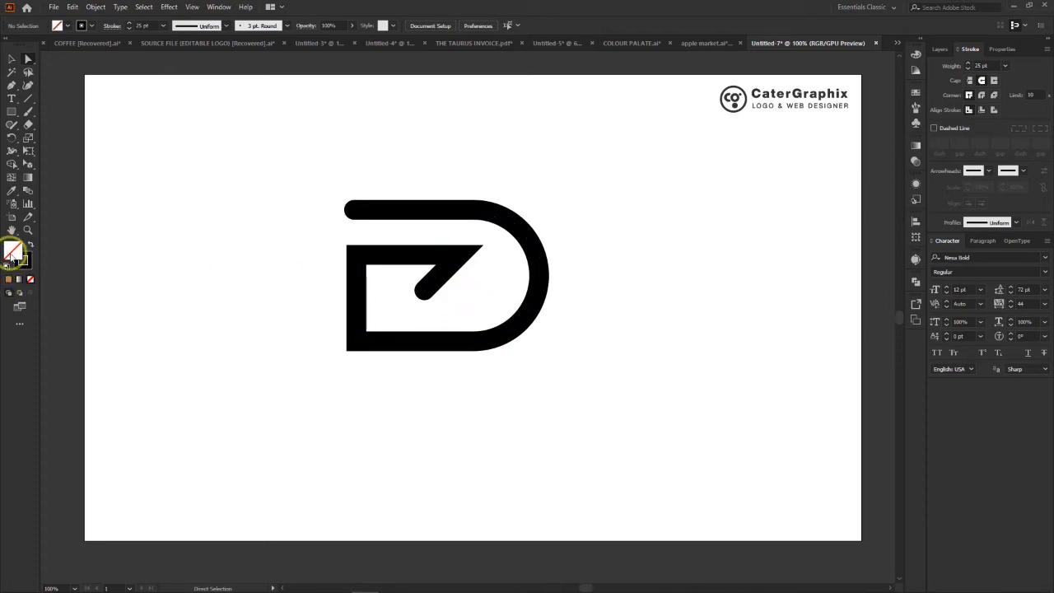
- Set the fill colour to white (FFFFFF) with no object selected
{"action": "double_click", "coordinate": [12, 249]}
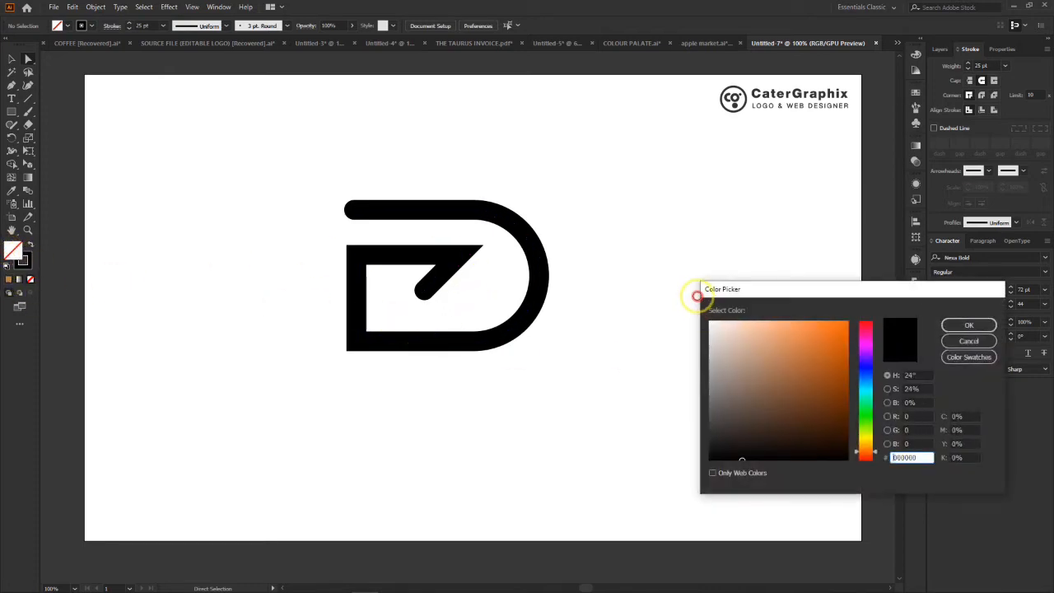
{"action": "left_click_drag", "start_coordinate": [785, 346], "coordinate": [705, 301]}
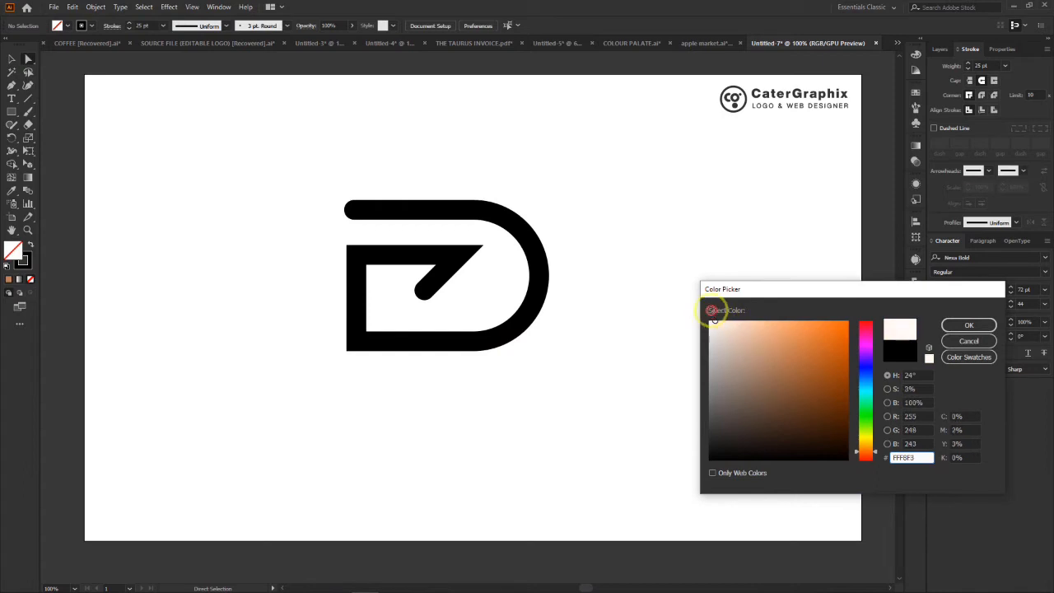
{"action": "left_click", "coordinate": [968, 326]}
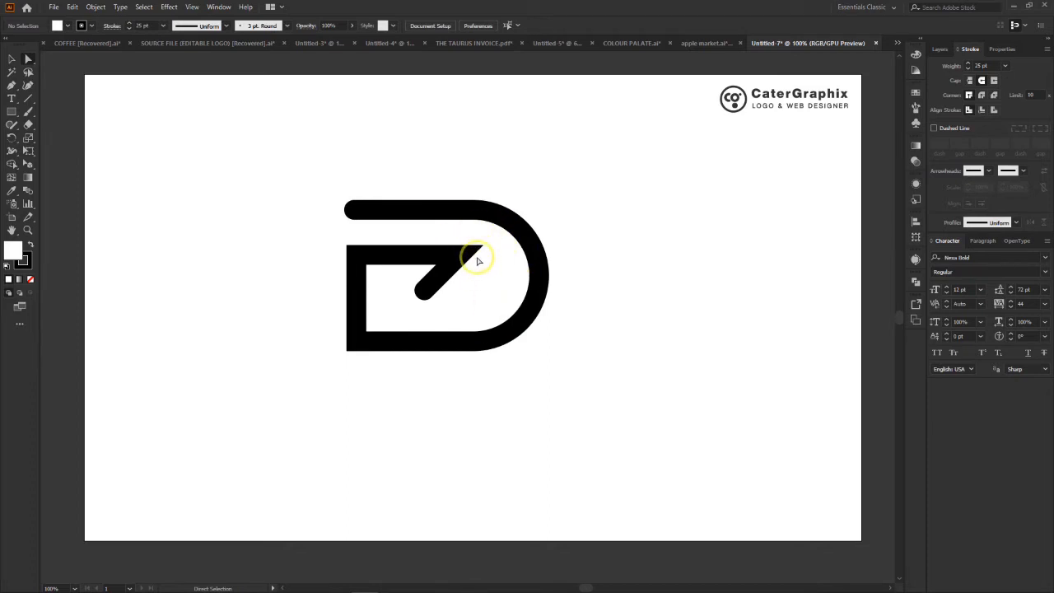
- Select the whole D path and expand its fill and stroke into an outlined shape
{"action": "left_click", "coordinate": [95, 8]}
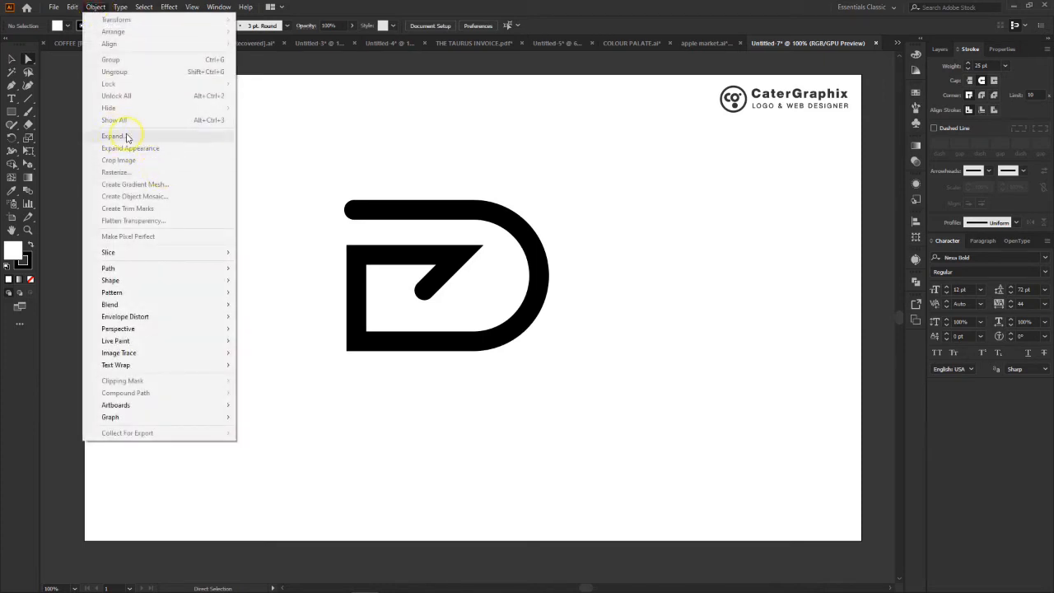
{"action": "left_click", "coordinate": [525, 146]}
{"action": "left_click_drag", "start_coordinate": [301, 175], "coordinate": [592, 385]}
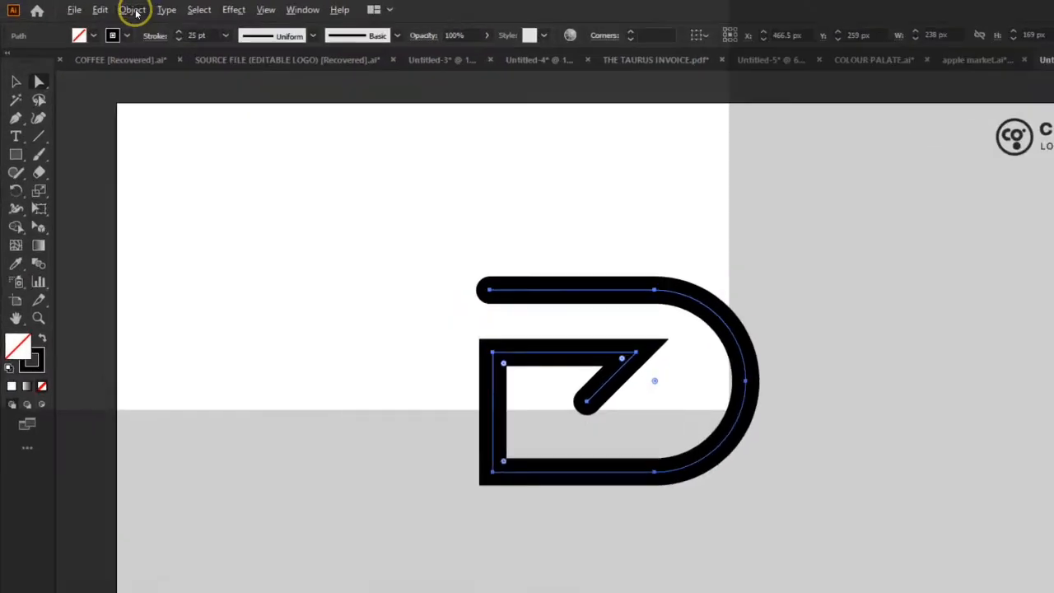
{"action": "left_click", "coordinate": [99, 7]}
{"action": "left_click", "coordinate": [245, 272]}
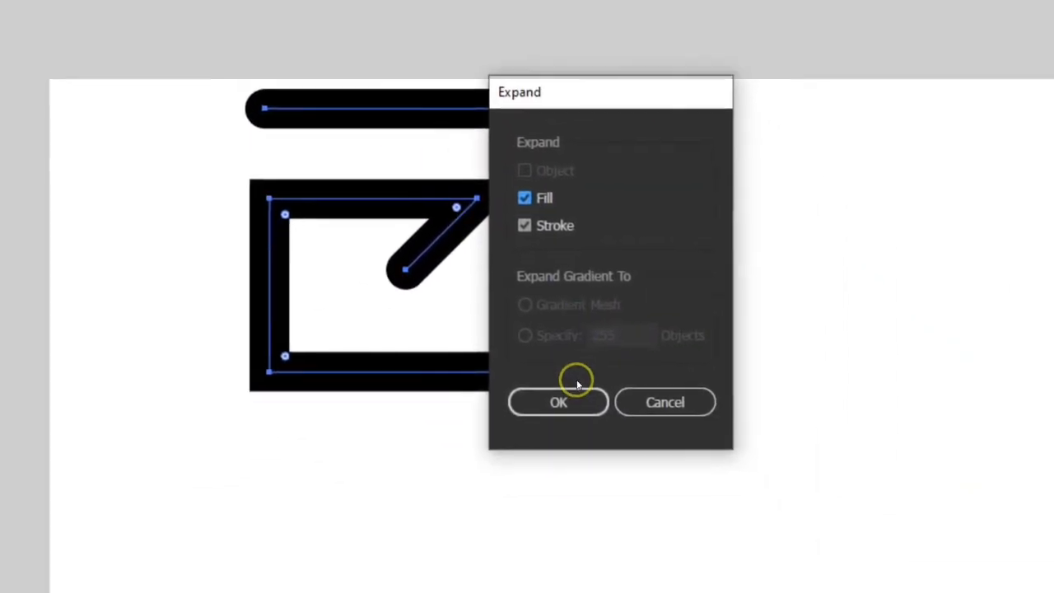
{"action": "left_click", "coordinate": [526, 304]}
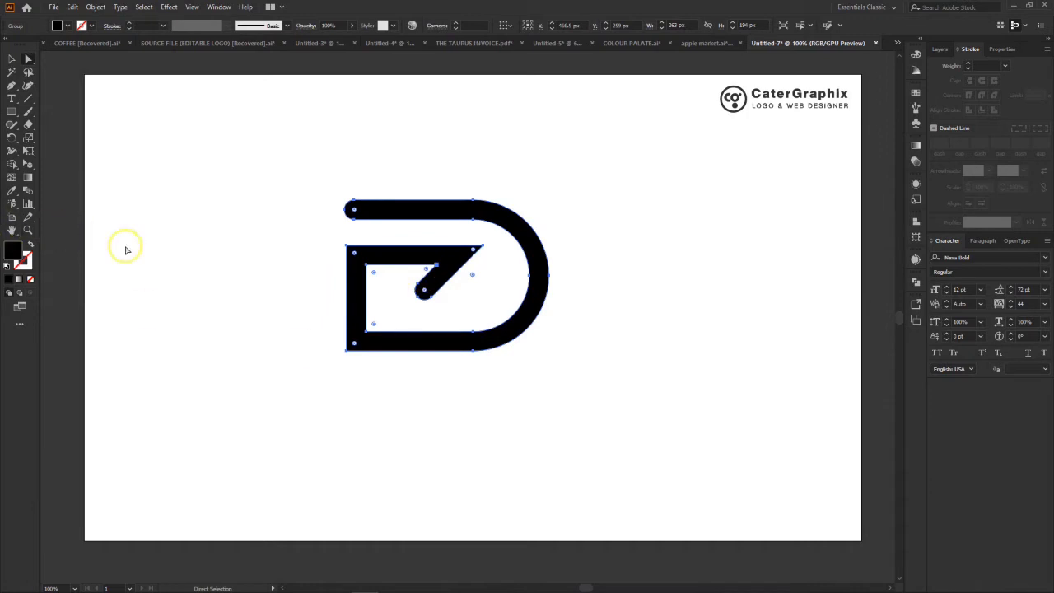
- Round the sharp pointed corner where the D's inner horizontal bar meets the diagonal stroke
{"action": "left_click", "coordinate": [579, 154]}
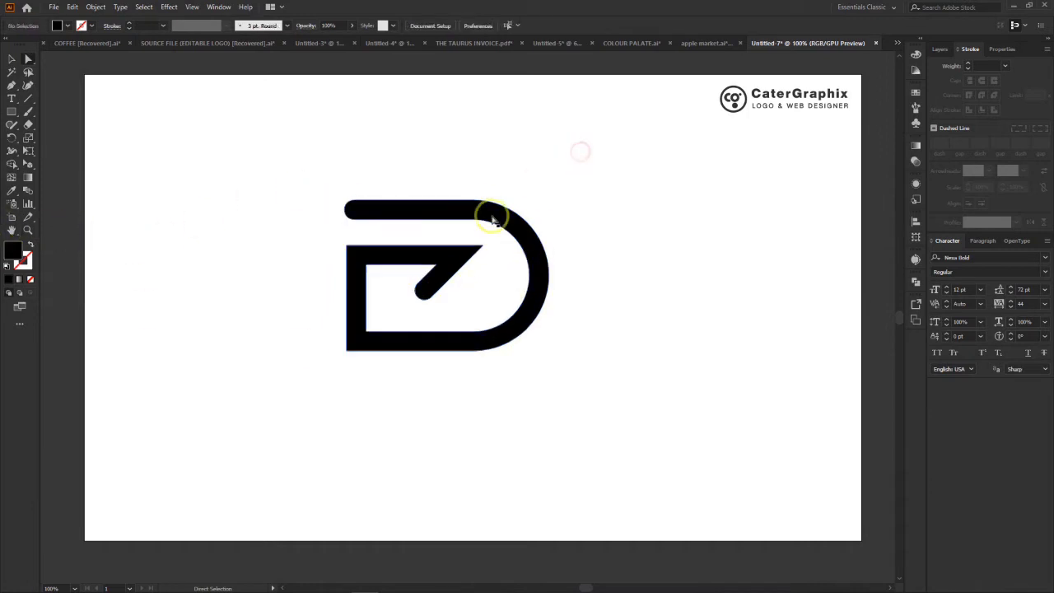
{"action": "left_click", "coordinate": [396, 252]}
{"action": "left_click", "coordinate": [592, 184]}
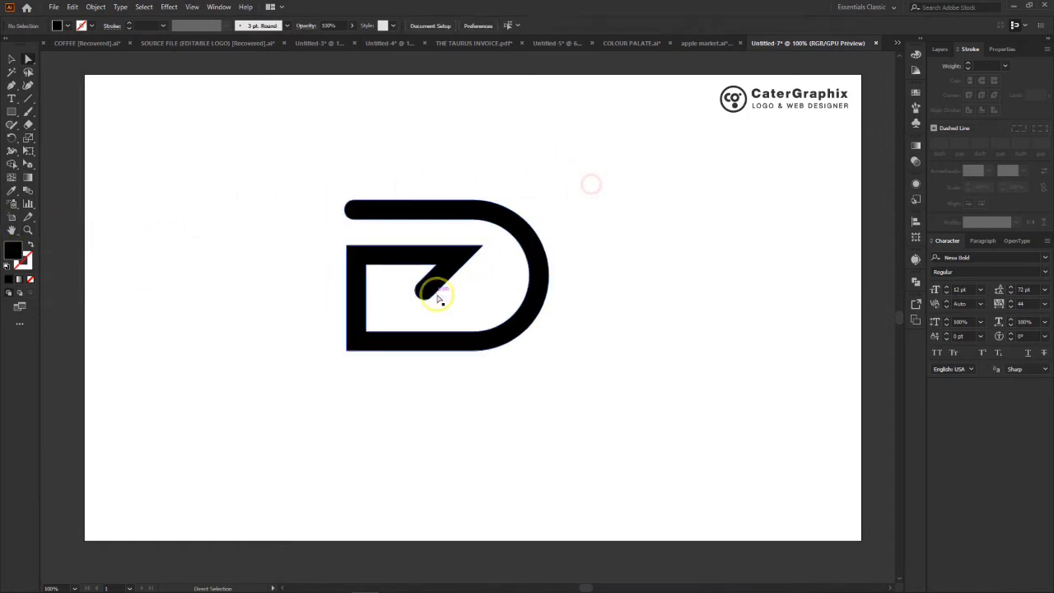
{"action": "left_click", "coordinate": [466, 260]}
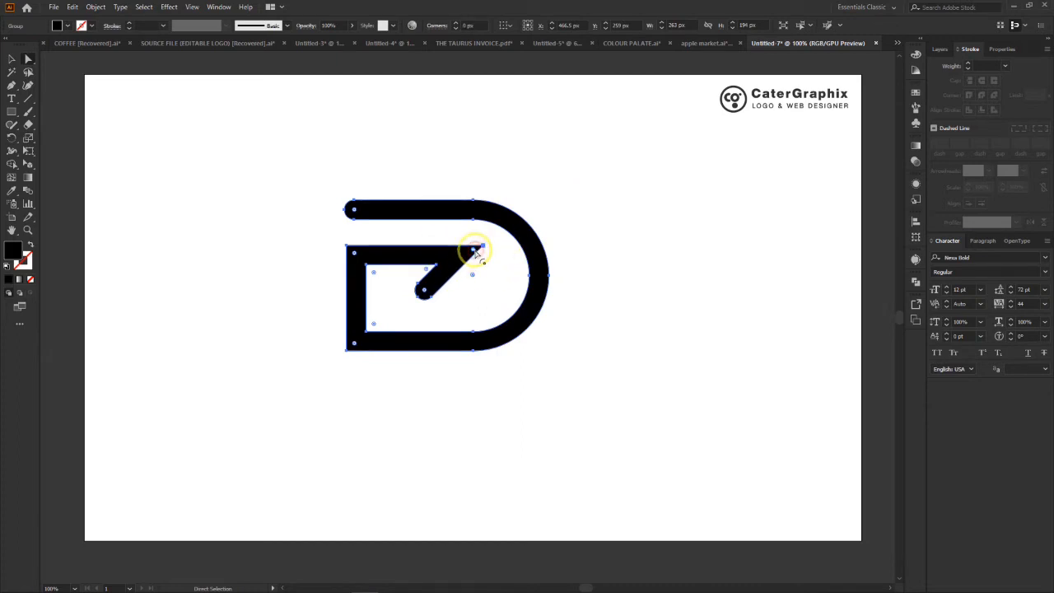
{"action": "left_click_drag", "start_coordinate": [474, 251], "coordinate": [470, 252]}
{"action": "left_click", "coordinate": [560, 205]}
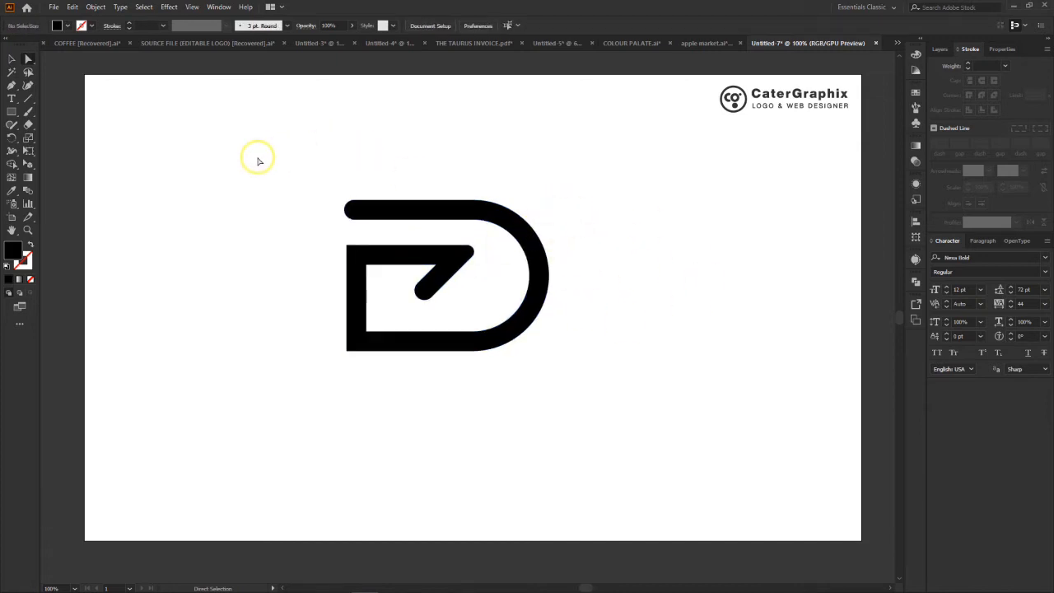
{"action": "left_click_drag", "start_coordinate": [260, 146], "coordinate": [695, 476]}
{"action": "left_click", "coordinate": [608, 382]}
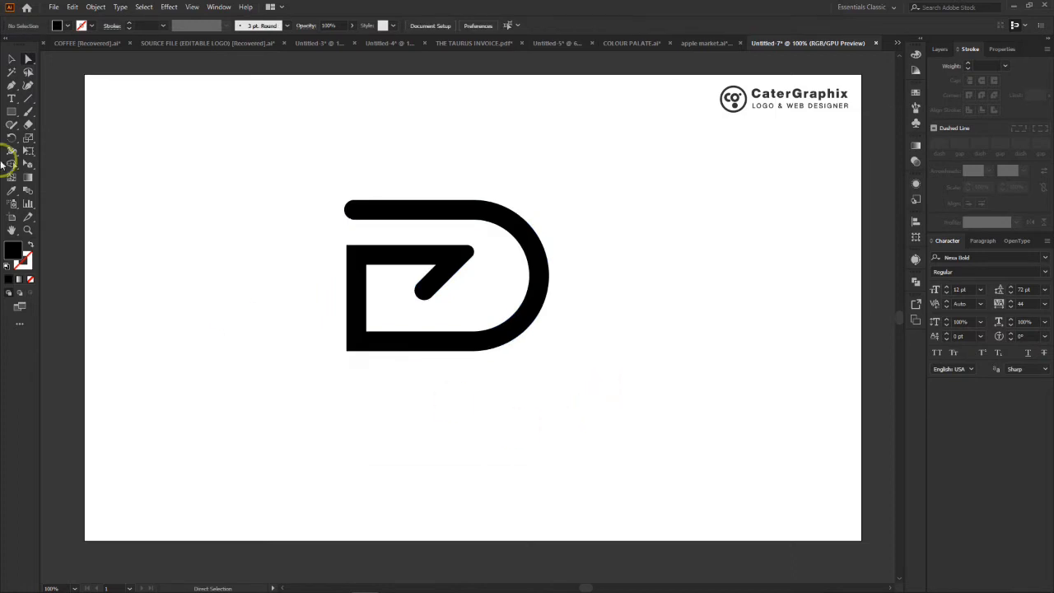
- Add the text DELTA FORCE on two lines directly beneath the D, enlarged to about 32.5 pt
{"action": "left_click", "coordinate": [12, 100]}
{"action": "left_click", "coordinate": [333, 386]}
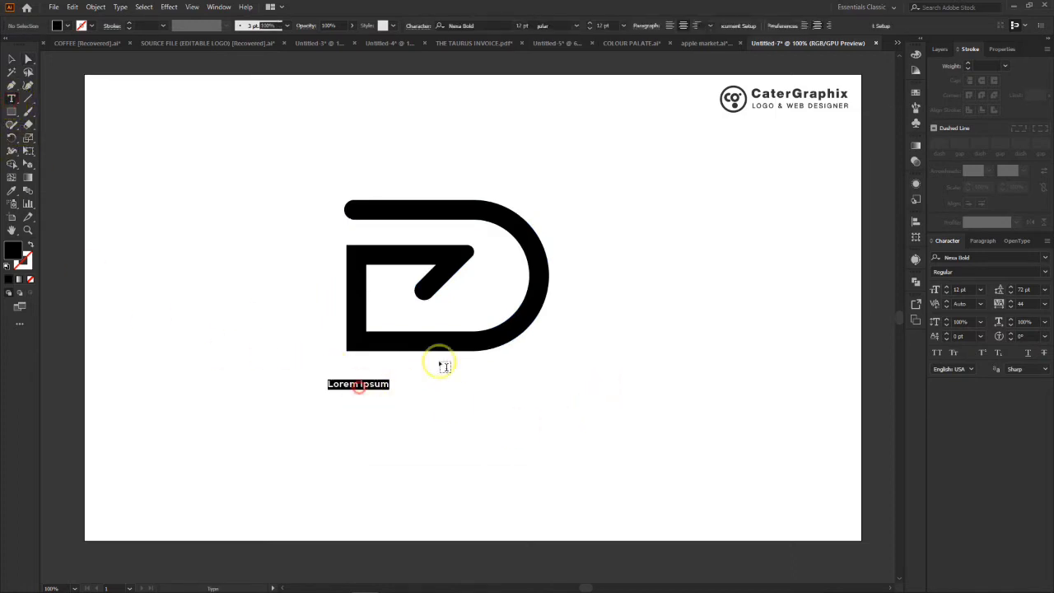
{"action": "type", "text": "de"}
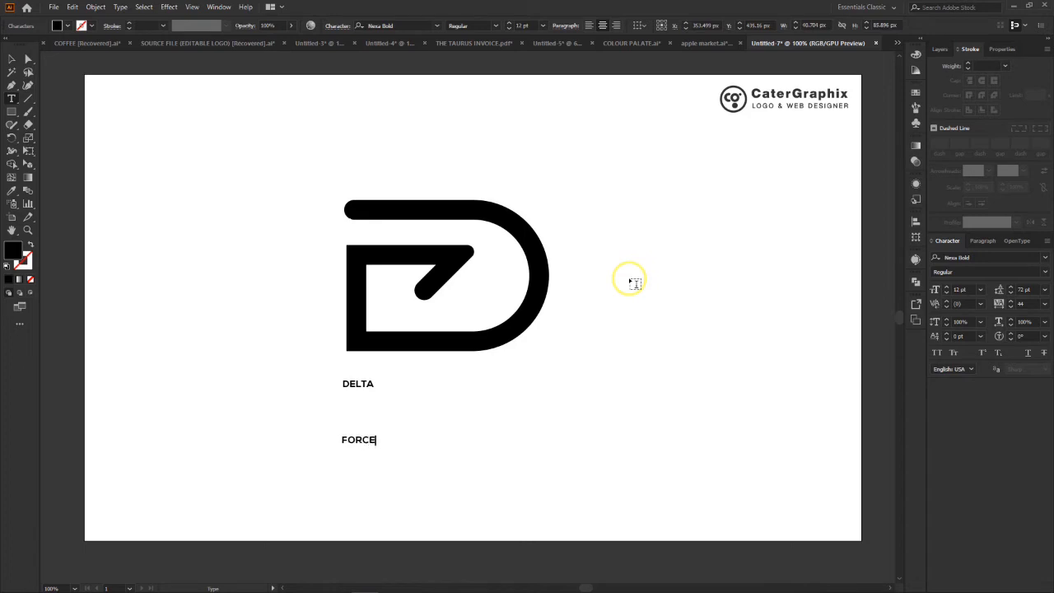
{"action": "key", "text": "ctrl+a"}
{"action": "left_click", "coordinate": [11, 61]}
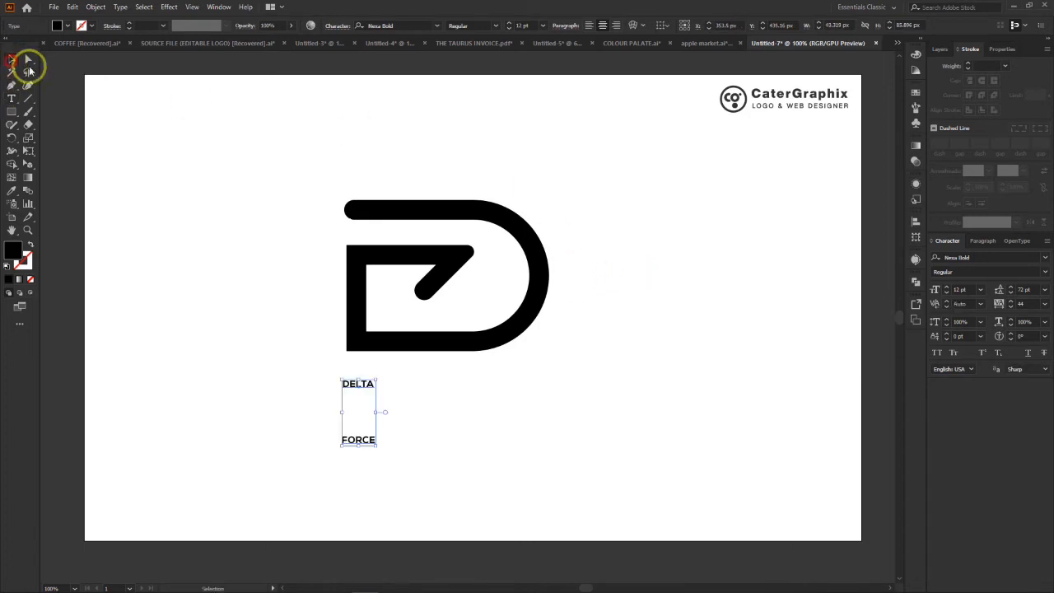
{"action": "left_click_drag", "start_coordinate": [379, 449], "coordinate": [667, 560]}
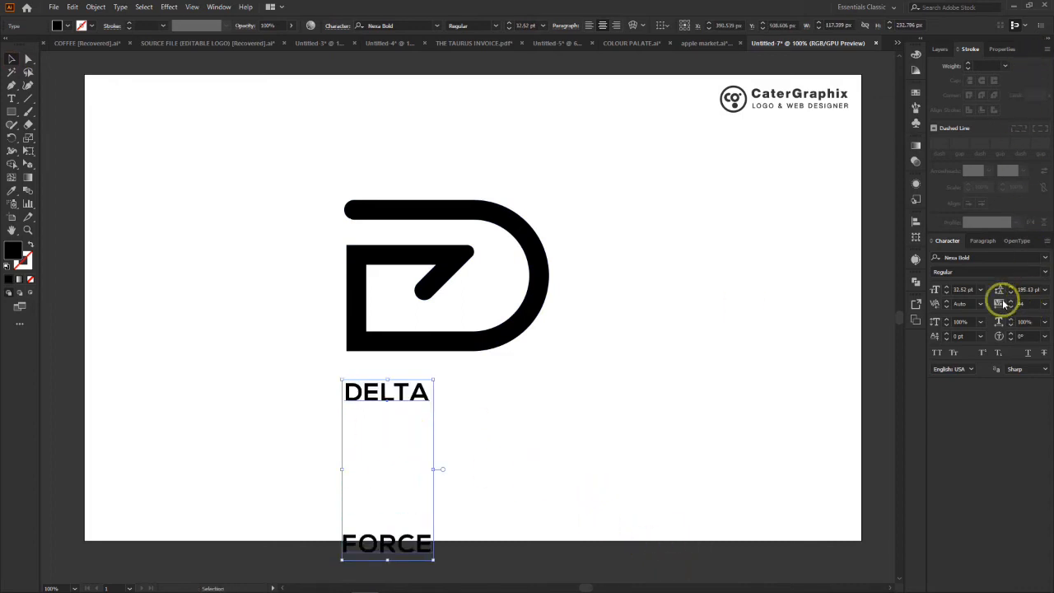
{"action": "left_click_drag", "start_coordinate": [380, 404], "coordinate": [429, 379]}
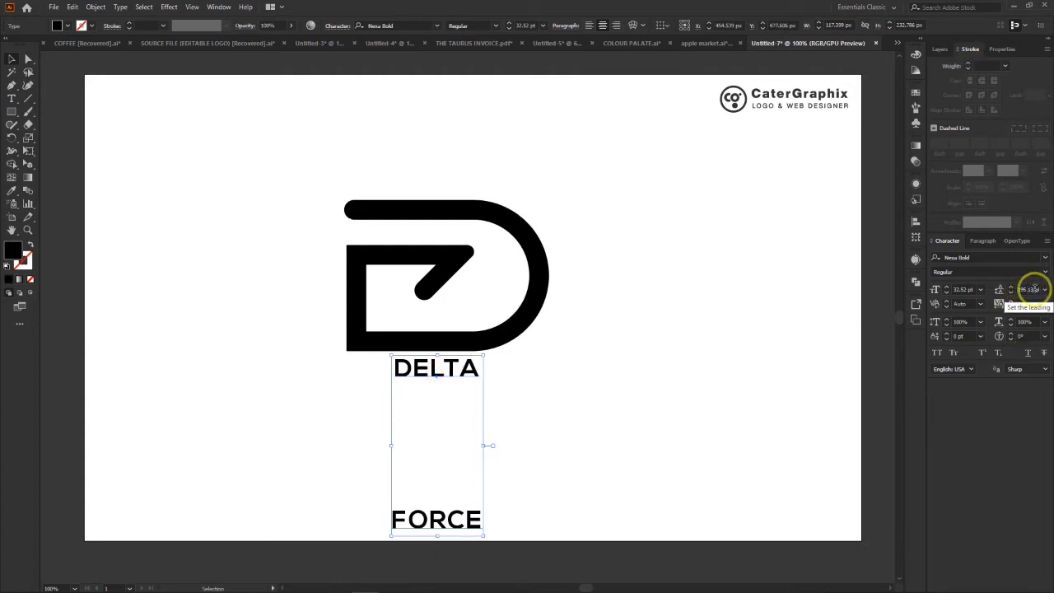
- Tighten the leading of the DELTA FORCE text to 29 pt so the two lines sit close together
{"action": "left_click", "coordinate": [1030, 289]}
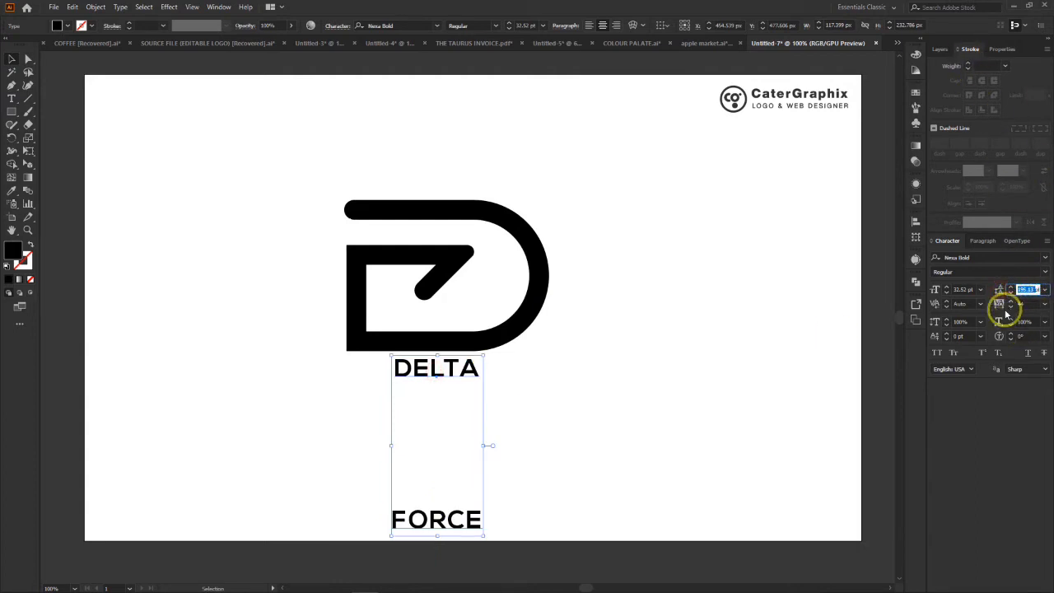
{"action": "key", "text": "Return"}
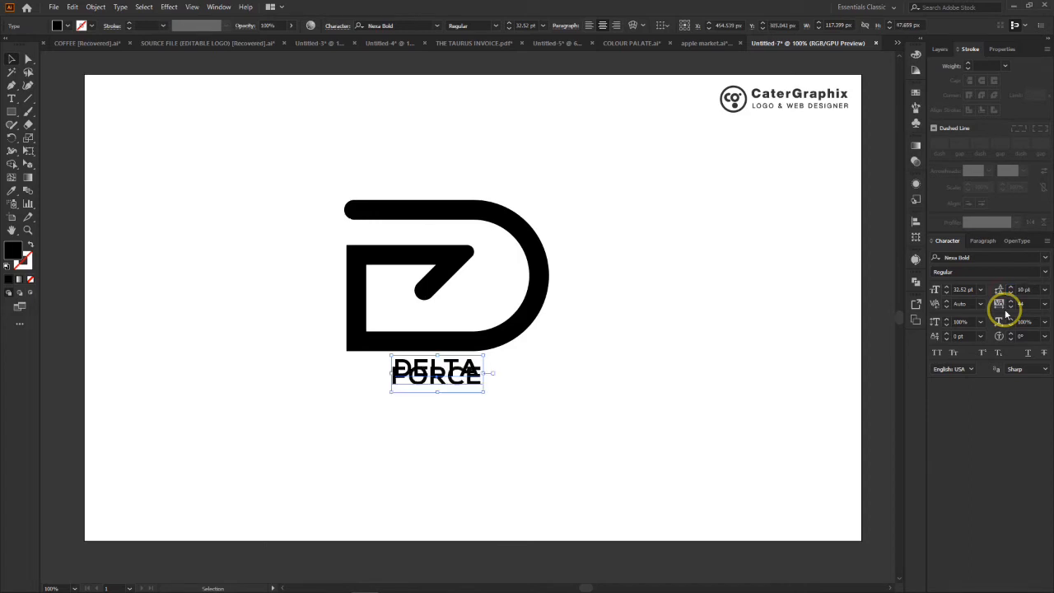
{"action": "left_click", "coordinate": [1027, 291]}
{"action": "key", "text": "Up"}
{"action": "key", "text": "Up"}
{"action": "key", "text": "Up"}
{"action": "key", "text": "Up"}
{"action": "key", "text": "Up"}
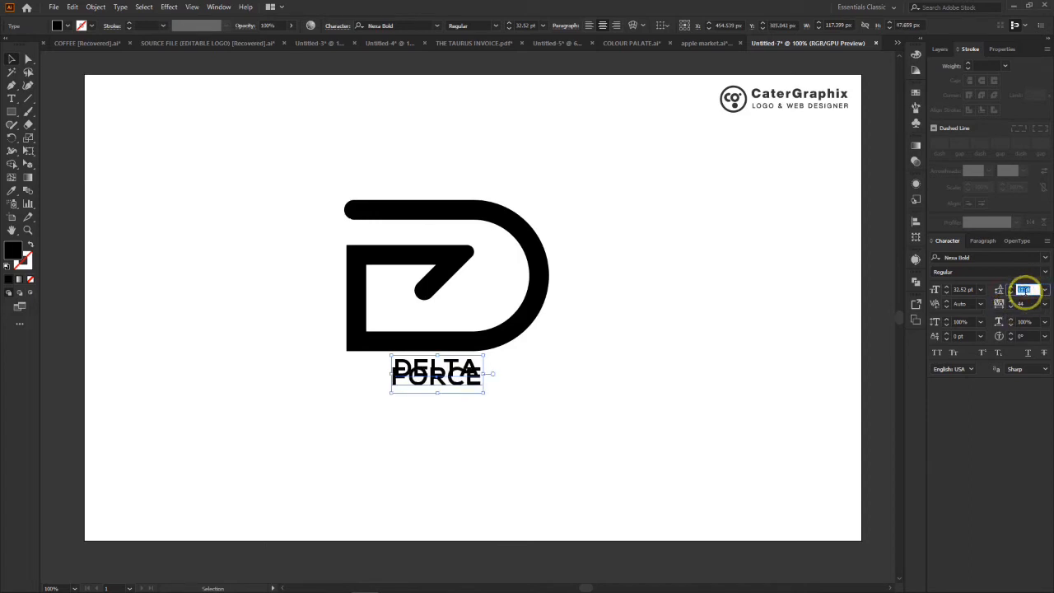
{"action": "key", "text": "Up"}
{"action": "key", "text": "Up"}
{"action": "key", "text": "Up"}
{"action": "key", "text": "Up"}
{"action": "key", "text": "Up"}
{"action": "key", "text": "Up"}
{"action": "key", "text": "Up"}
{"action": "key", "text": "Up"}
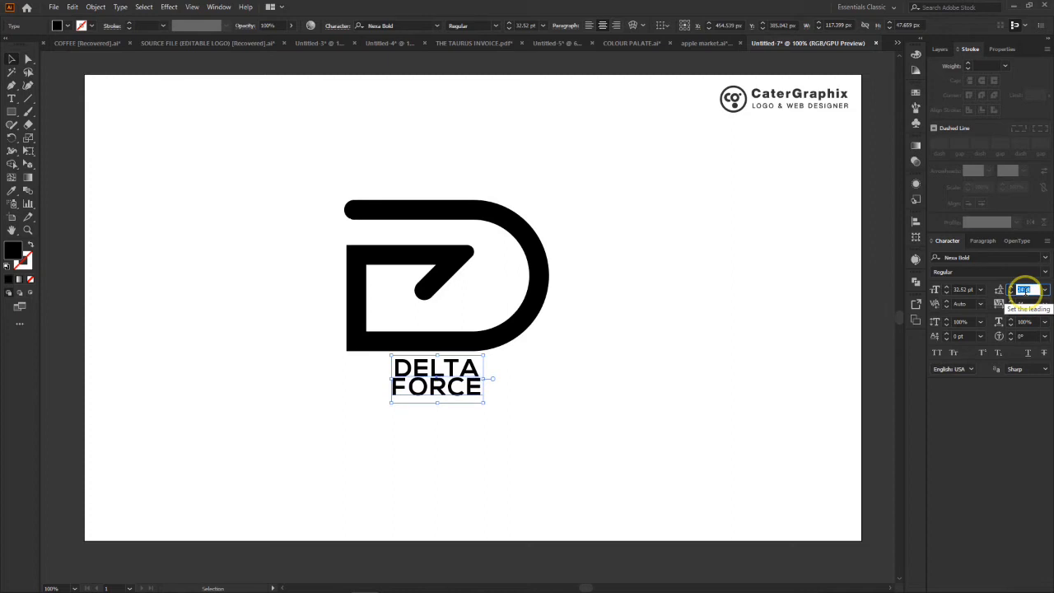
{"action": "key", "text": "Up"}
{"action": "key", "text": "Up"}
- Enlarge the DELTA FORCE text to about 88.7 pt and place it directly below the D monogram, then deselect it
{"action": "left_click_drag", "start_coordinate": [481, 409], "coordinate": [642, 496]}
{"action": "left_click_drag", "start_coordinate": [564, 401], "coordinate": [510, 394]}
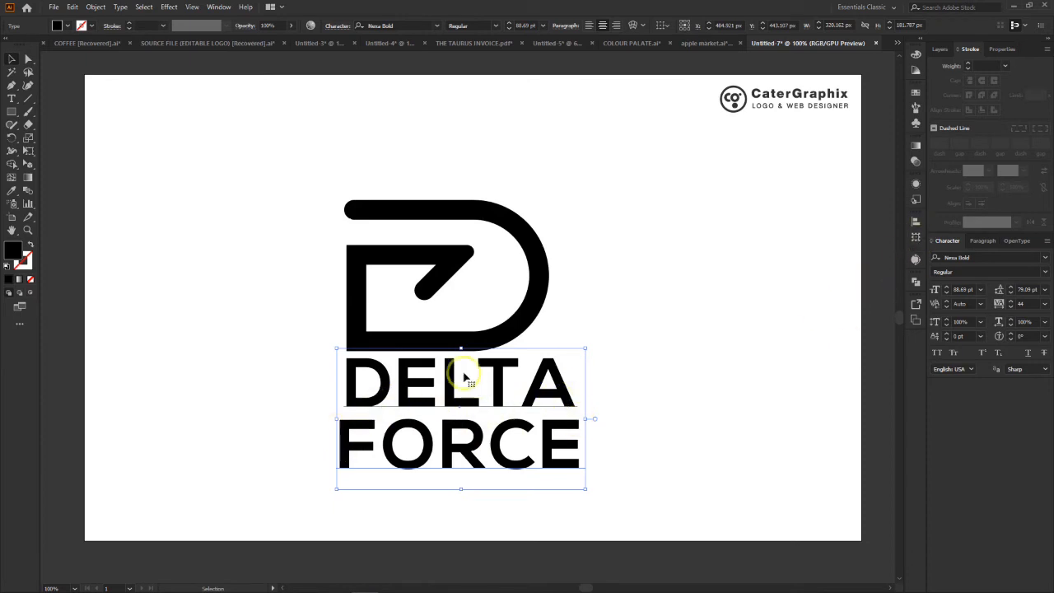
{"action": "left_click", "coordinate": [652, 287]}
- Increase the tracking of the word DELTA until its line is as wide as FORCE below it
{"action": "left_click", "coordinate": [11, 100]}
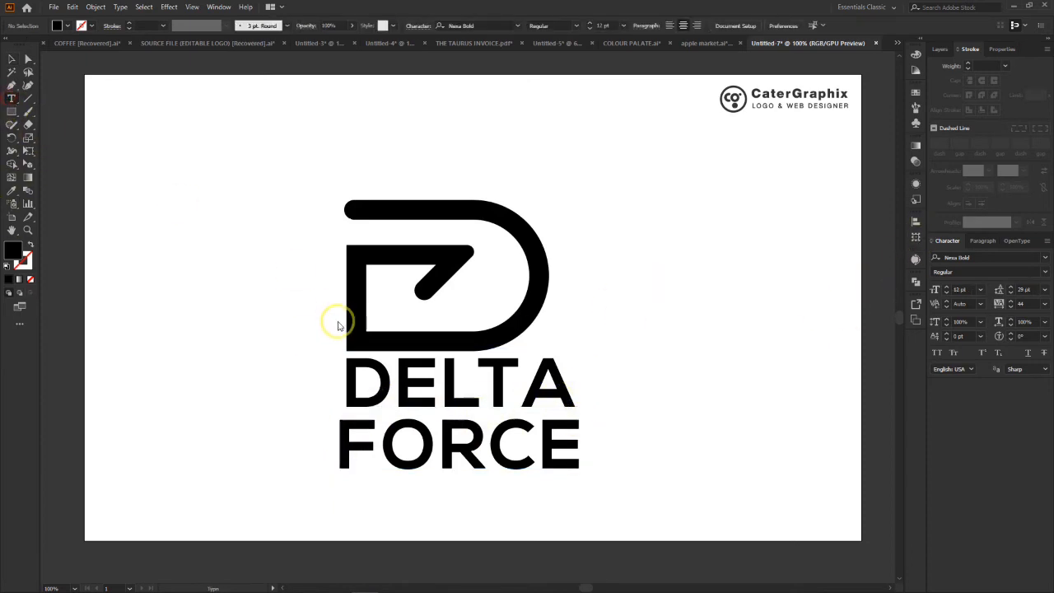
{"action": "left_click_drag", "start_coordinate": [353, 382], "coordinate": [655, 393]}
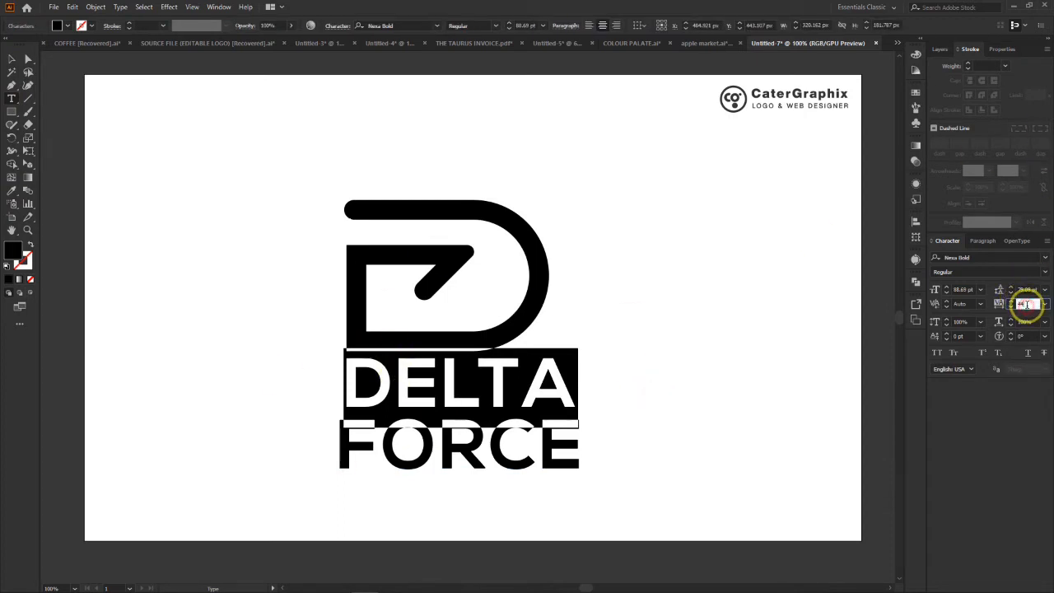
{"action": "key", "text": "Up"}
{"action": "key", "text": "Up"}
{"action": "key", "text": "Up"}
{"action": "key", "text": "Up"}
{"action": "key", "text": "Up"}
{"action": "key", "text": "Up"}
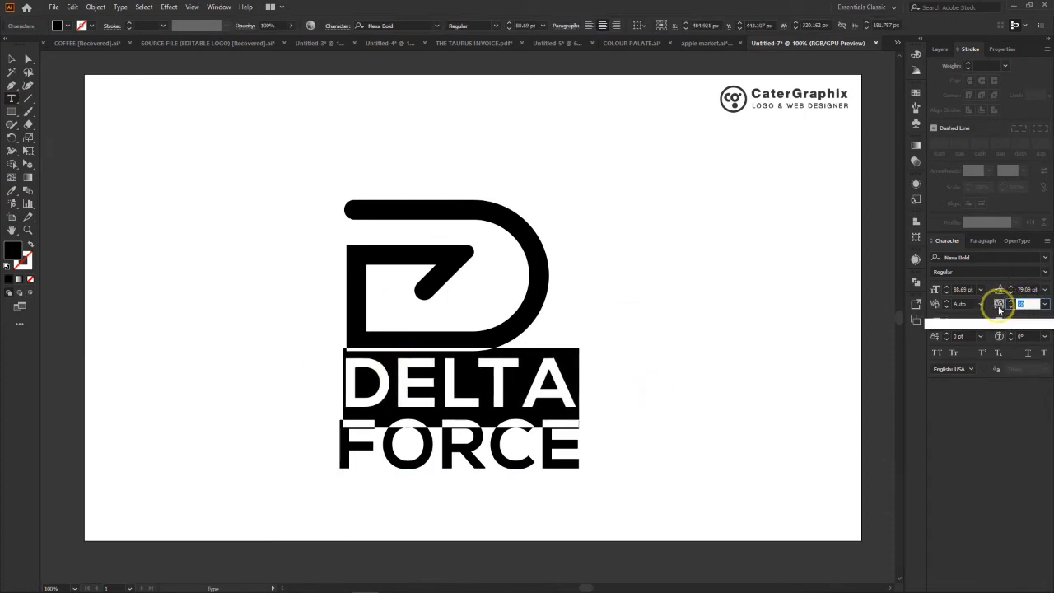
{"action": "key", "text": "Up"}
{"action": "key", "text": "Up"}
{"action": "key", "text": "Up"}
{"action": "key", "text": "Up"}
{"action": "key", "text": "Up"}
{"action": "key", "text": "Up"}
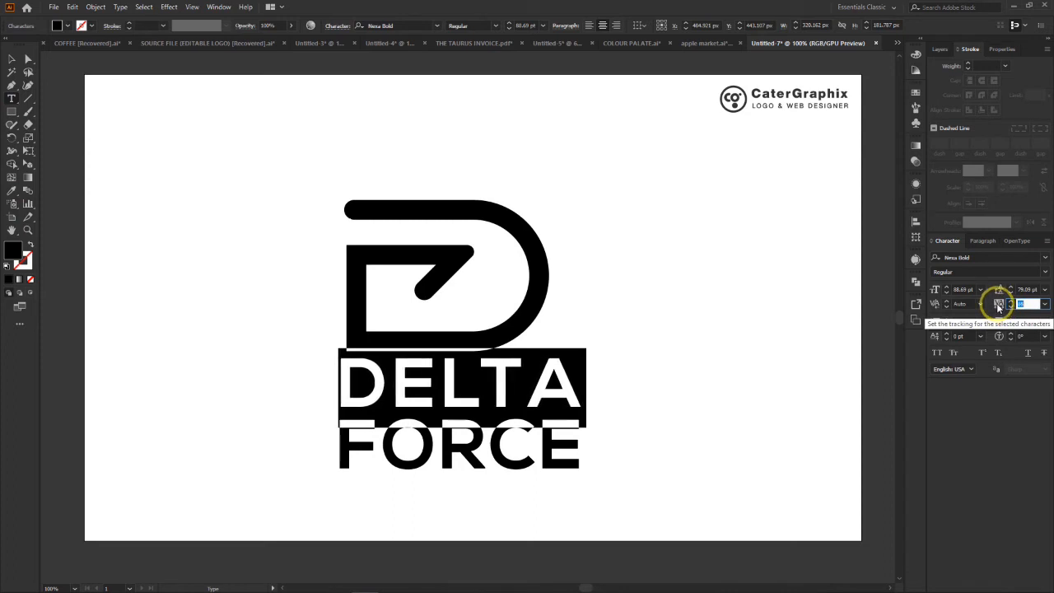
{"action": "key", "text": "Up"}
{"action": "key", "text": "Up"}
{"action": "key", "text": "Up"}
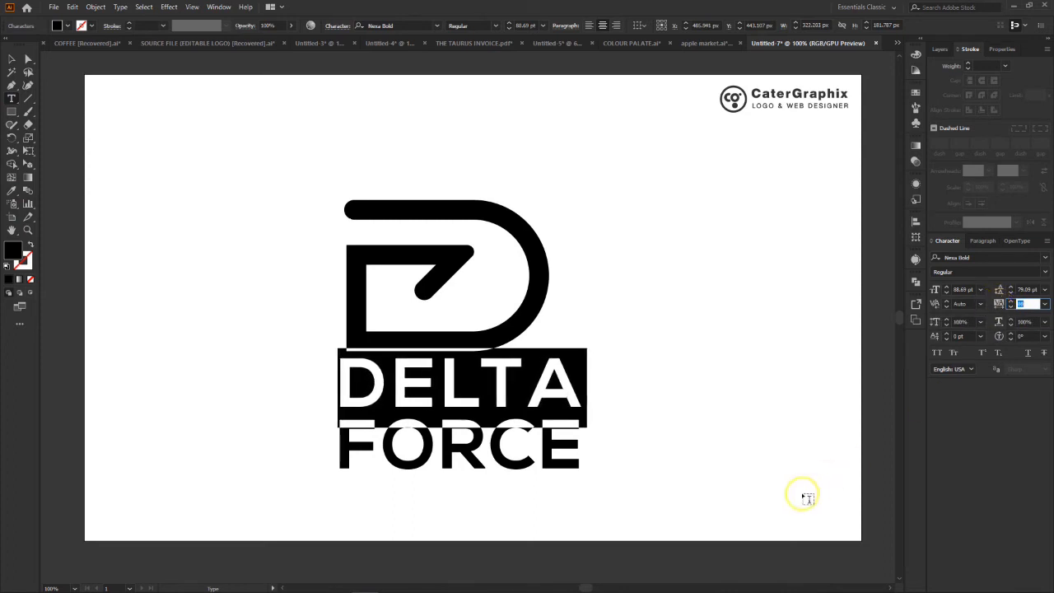
{"action": "left_click", "coordinate": [11, 59]}
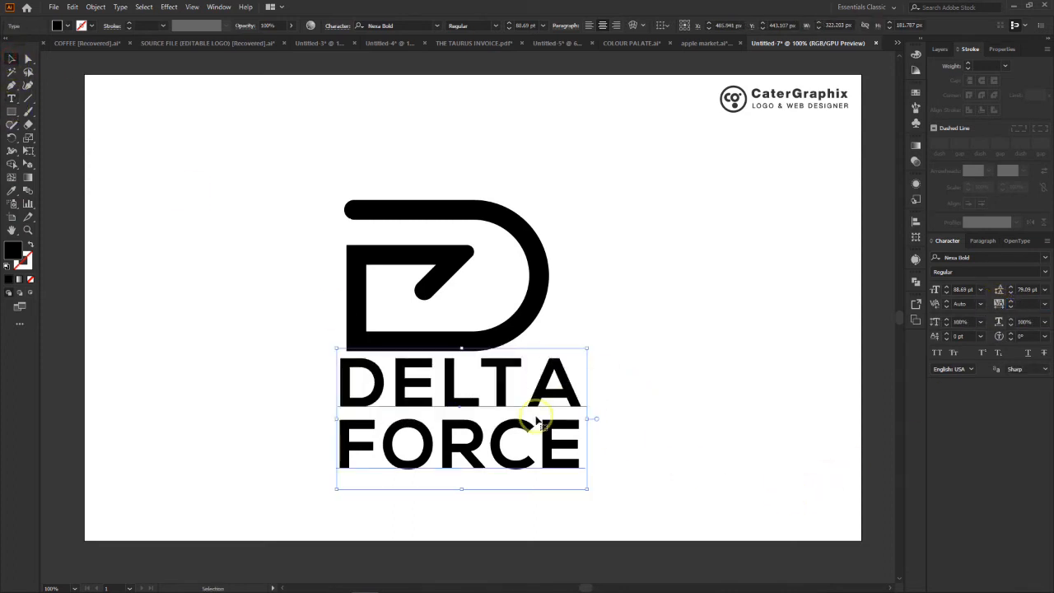
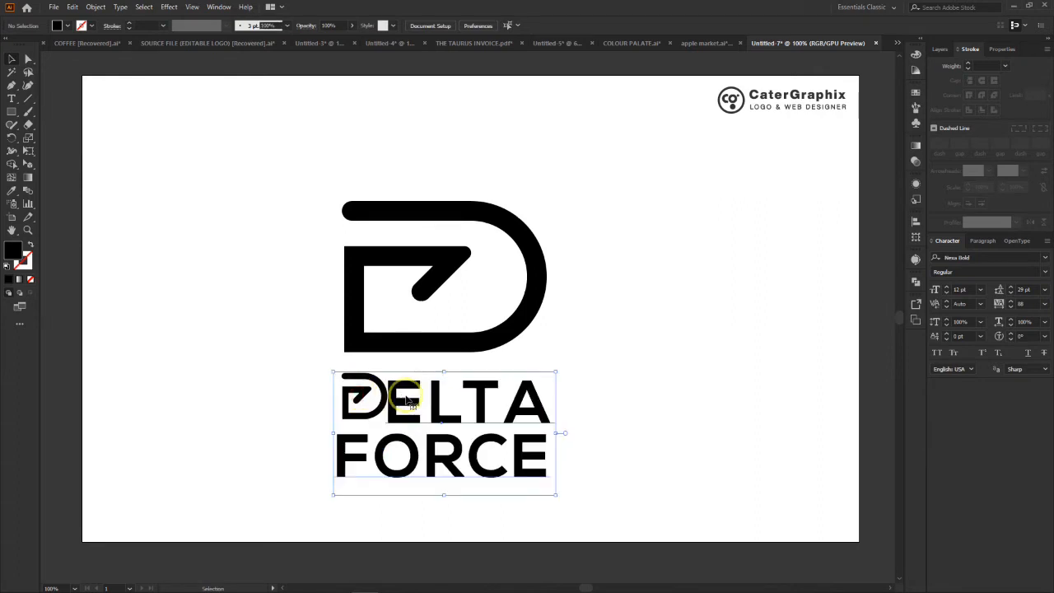
- Add a 3 pt stroke to the small D icon beside the ELTA text to thicken it, and deselect it
{"action": "left_click", "coordinate": [341, 392]}
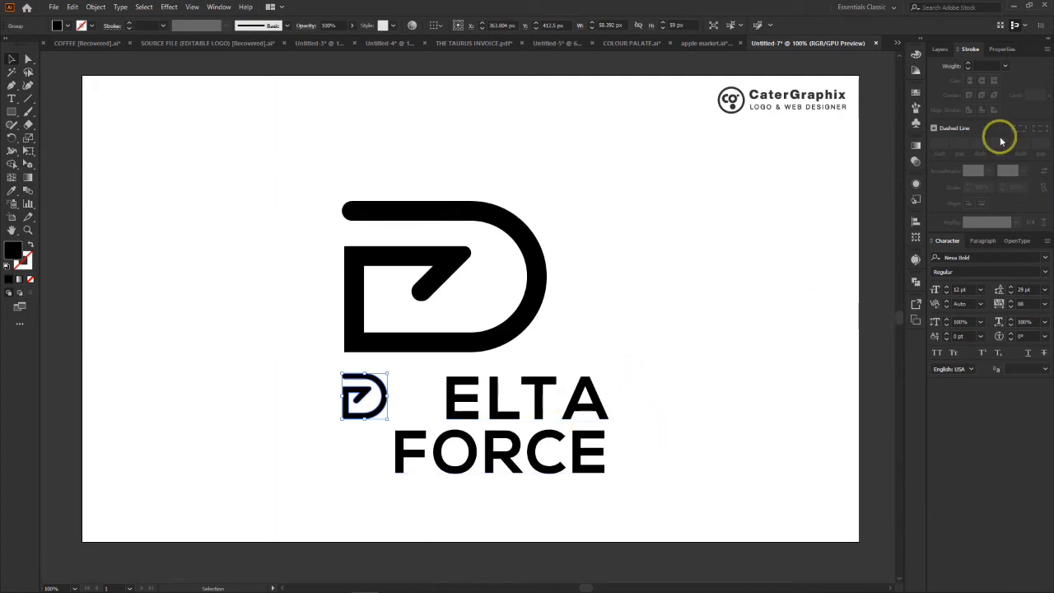
{"action": "left_click", "coordinate": [986, 65]}
{"action": "type", "text": "4"}
{"action": "key", "text": "Return"}
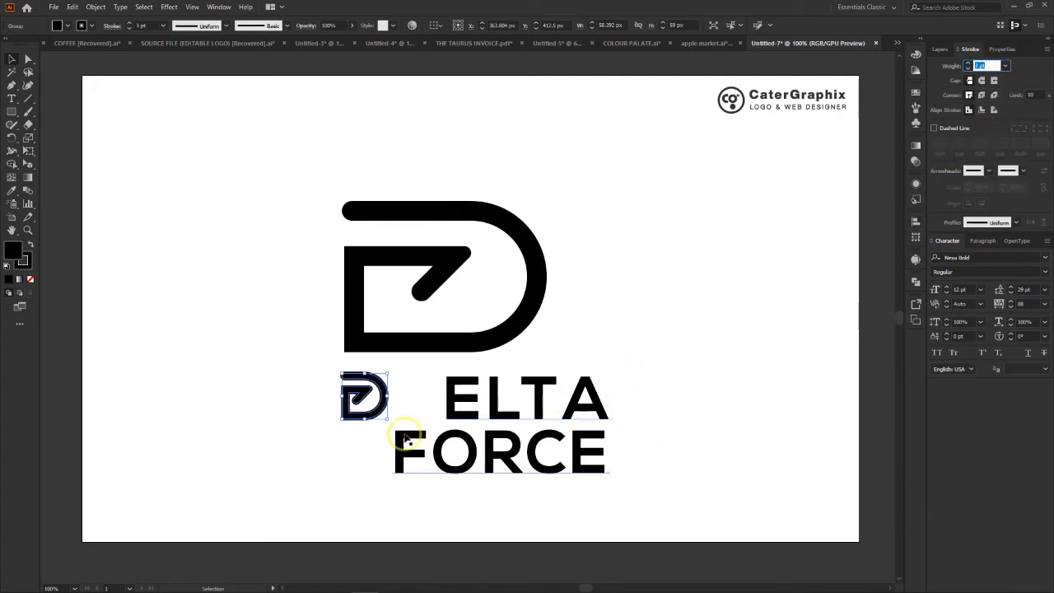
{"action": "left_click", "coordinate": [288, 487]}
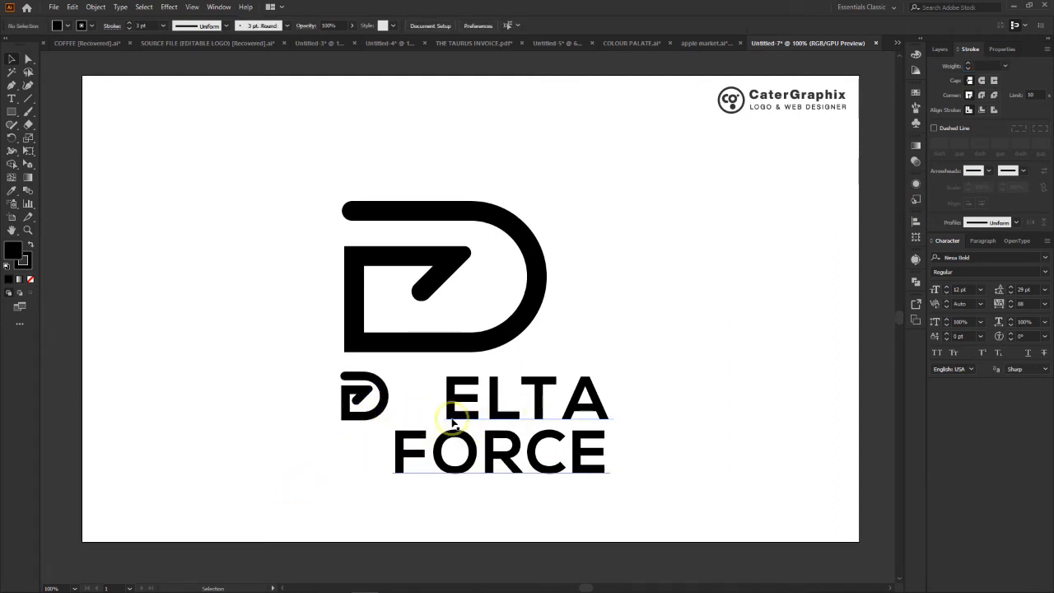
- Move the small D directly in front of ELTA and scale it to about 53 × 54 px to match the letter height
{"action": "left_click_drag", "start_coordinate": [351, 398], "coordinate": [400, 399]}
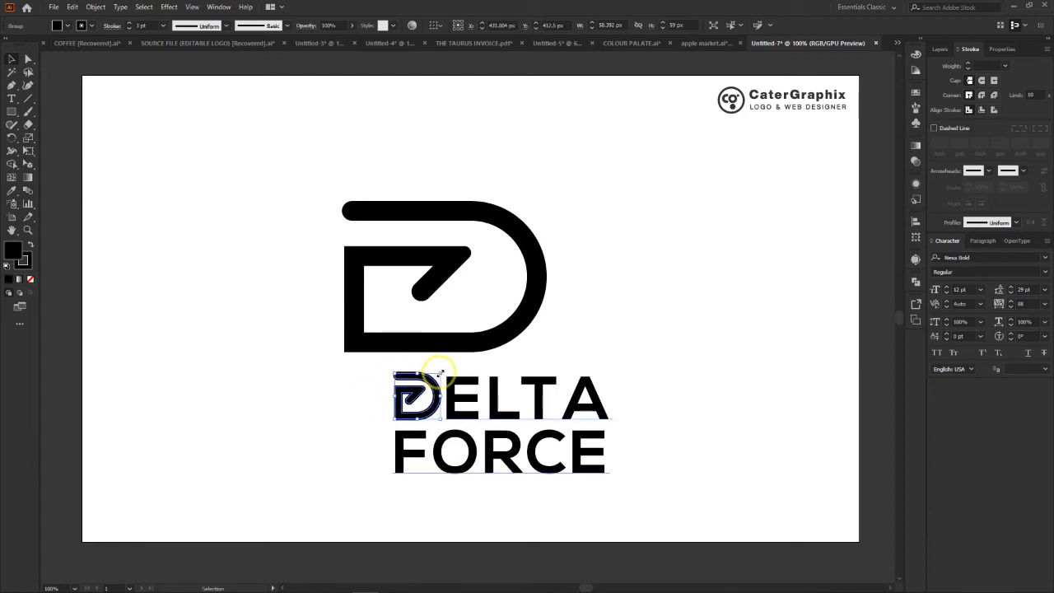
{"action": "left_click_drag", "start_coordinate": [440, 375], "coordinate": [437, 379]}
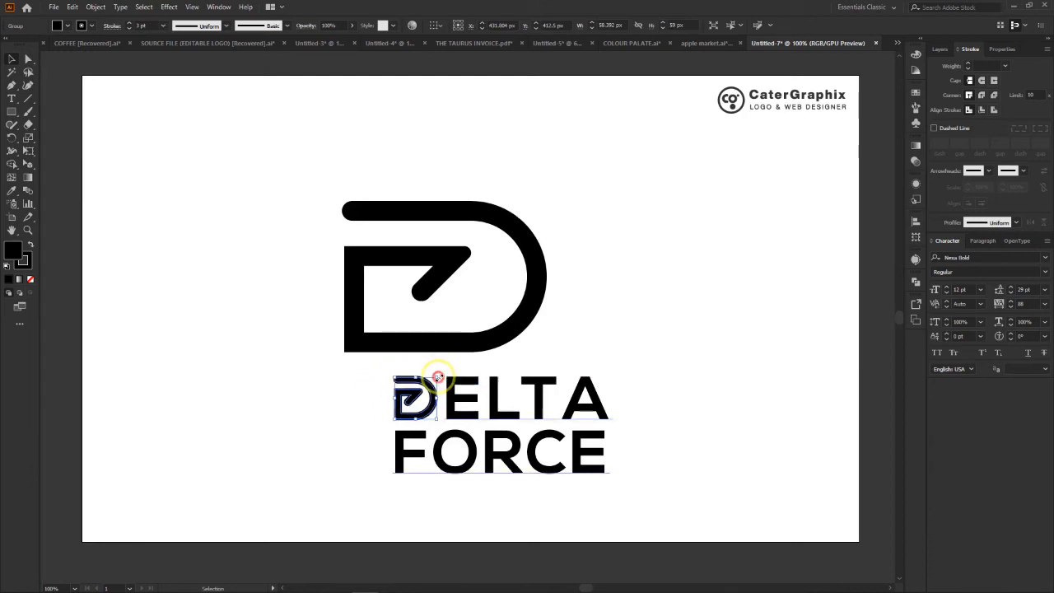
{"action": "left_click", "coordinate": [638, 383]}
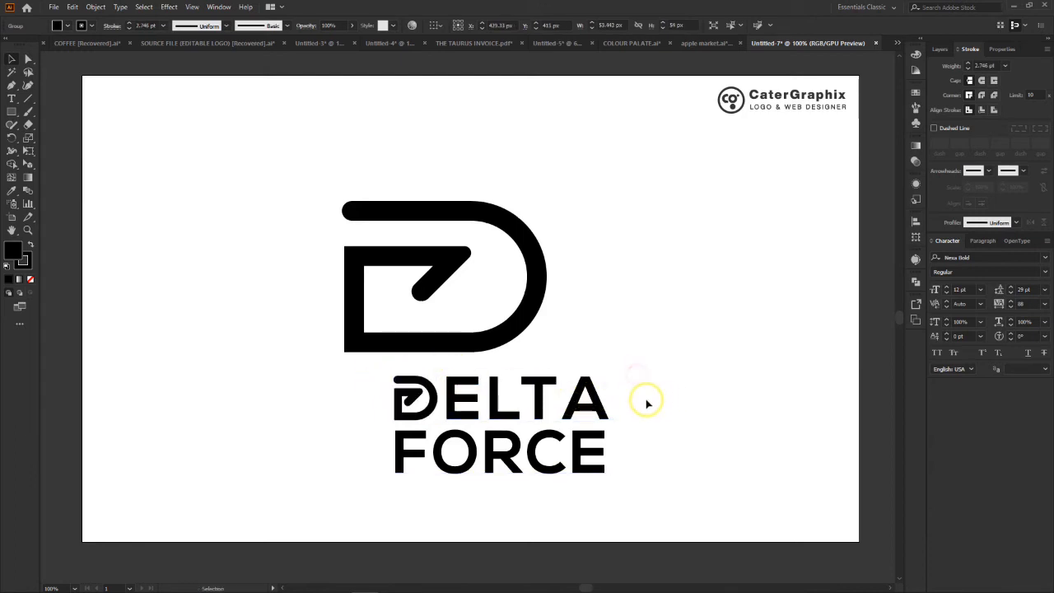
- Move the whole DELTA FORCE wordmark beneath the large D so their starting edges line up, and deselect it
{"action": "left_click_drag", "start_coordinate": [374, 492], "coordinate": [419, 411]}
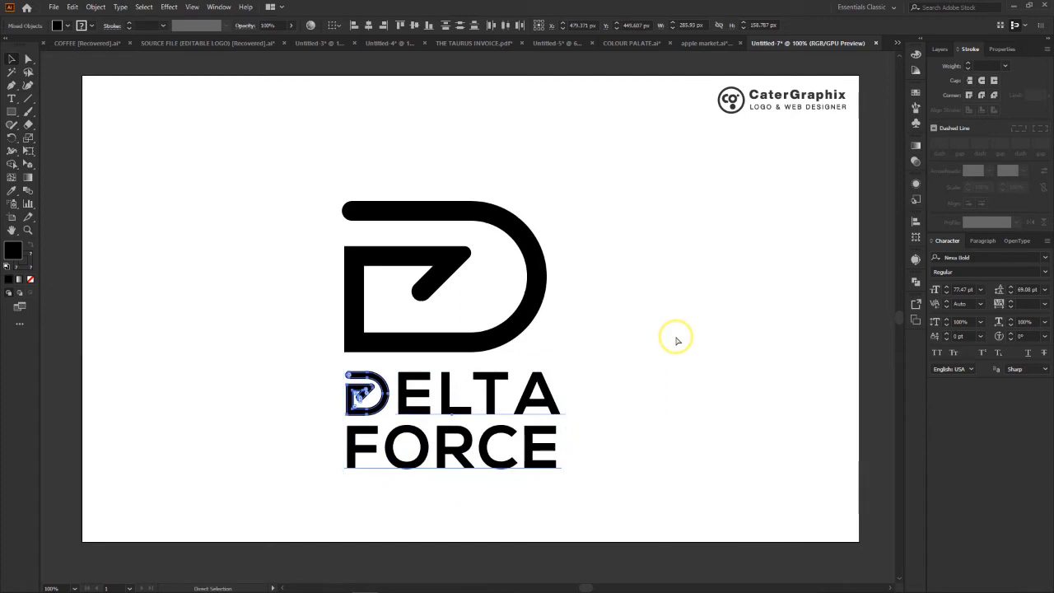
{"action": "key", "text": "ctrl+minus"}
{"action": "left_click", "coordinate": [638, 295]}
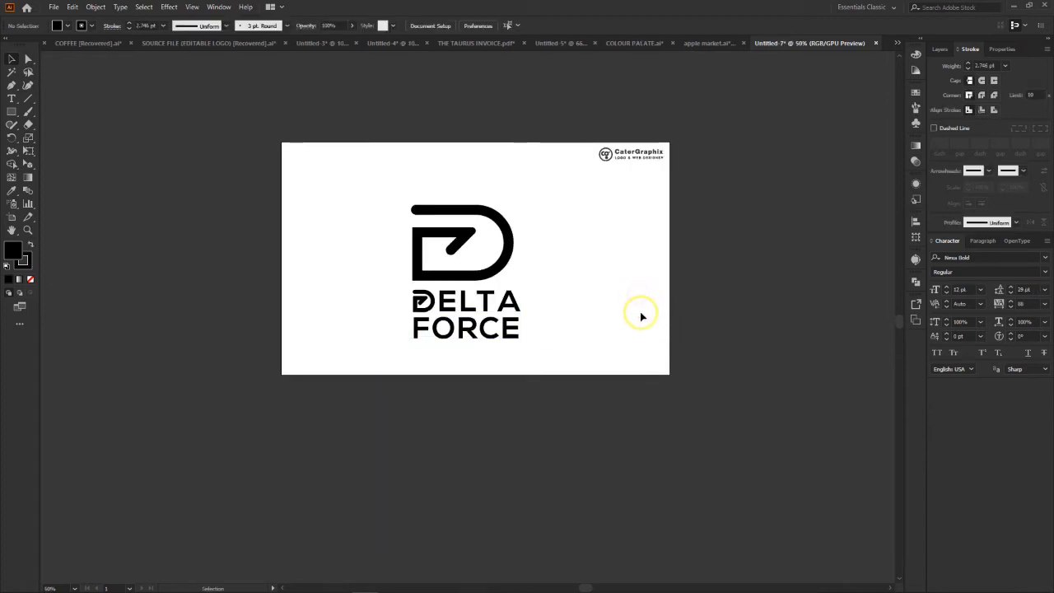
- Examine the small D and the spacing of the DELTA FORCE wordmark up close and at reduced size
{"action": "key", "text": "ctrl+plus"}
{"action": "key", "text": "ctrl+plus"}
{"action": "key", "text": "ctrl+plus"}
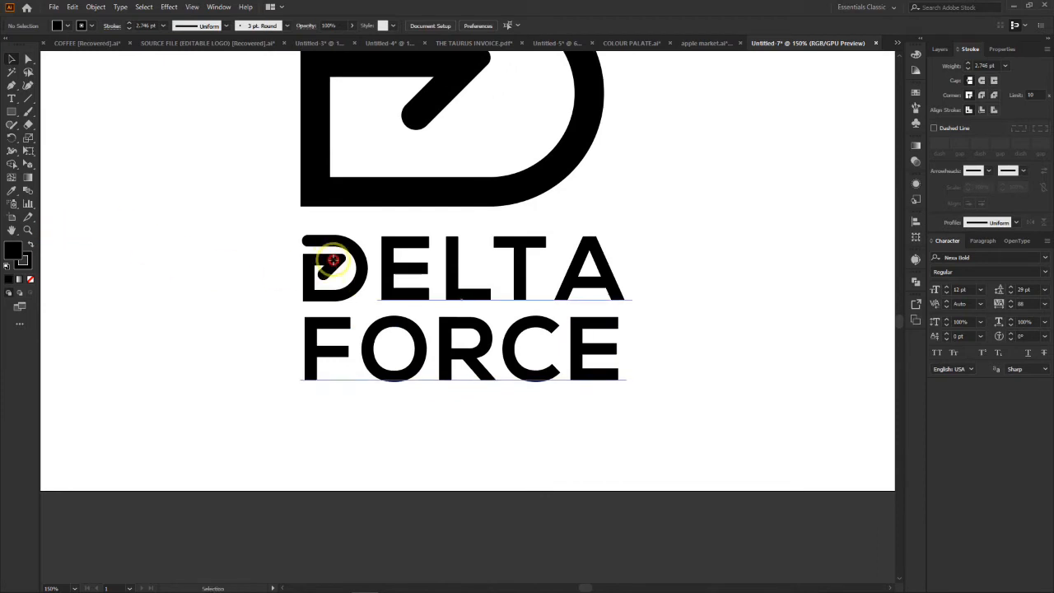
{"action": "left_click", "coordinate": [346, 280]}
{"action": "left_click", "coordinate": [57, 218]}
{"action": "key", "text": "ctrl+minus"}
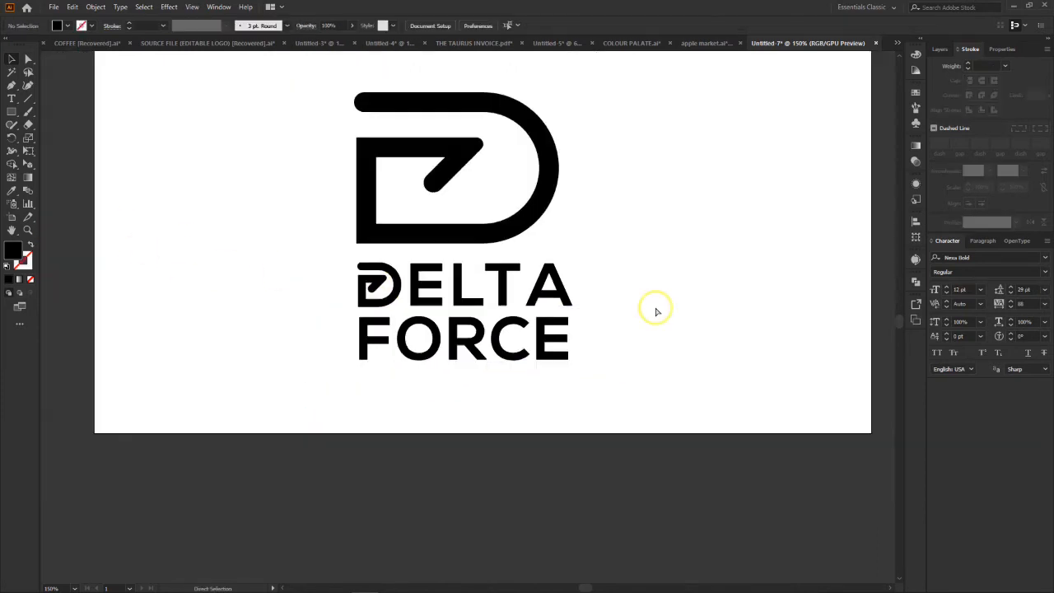
{"action": "key", "text": "ctrl+minus"}
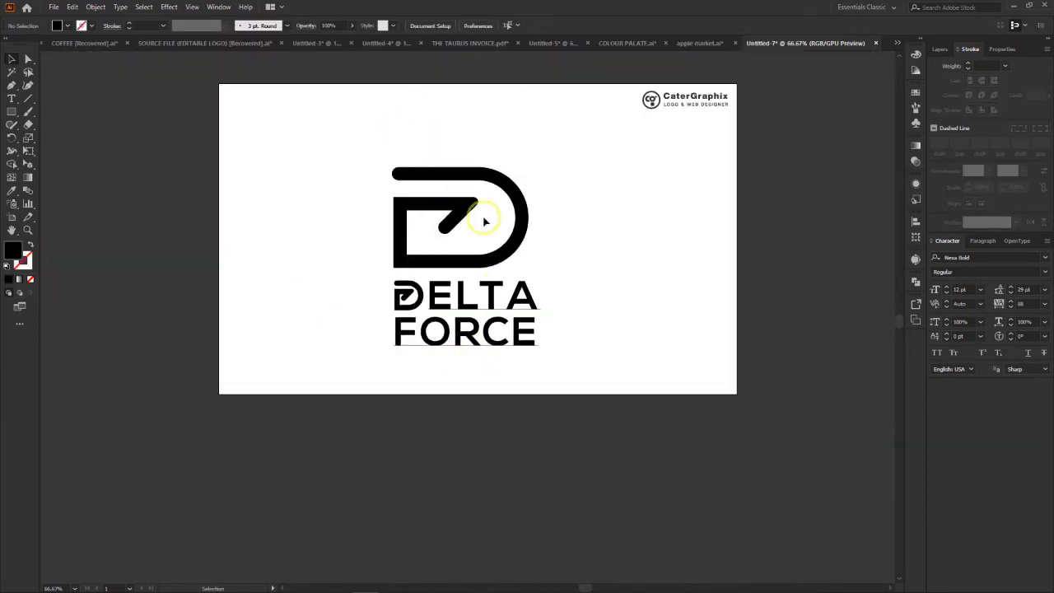
- Select the large D monogram, go to the desktop, and open the WALLS image folder to preview IMG_0035.JPG
{"action": "left_click", "coordinate": [454, 210]}
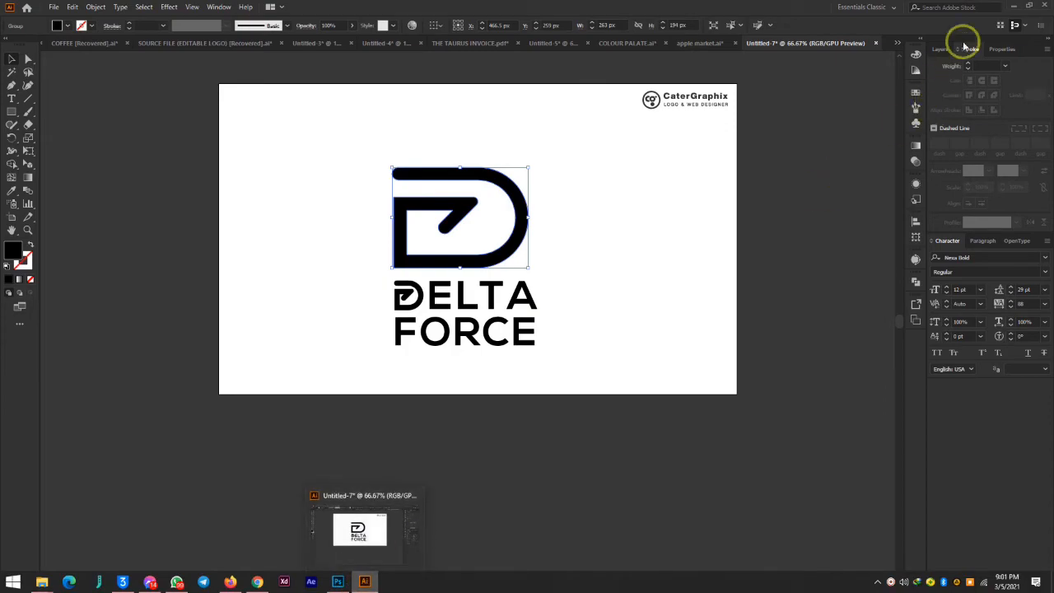
{"action": "left_click", "coordinate": [1010, 8]}
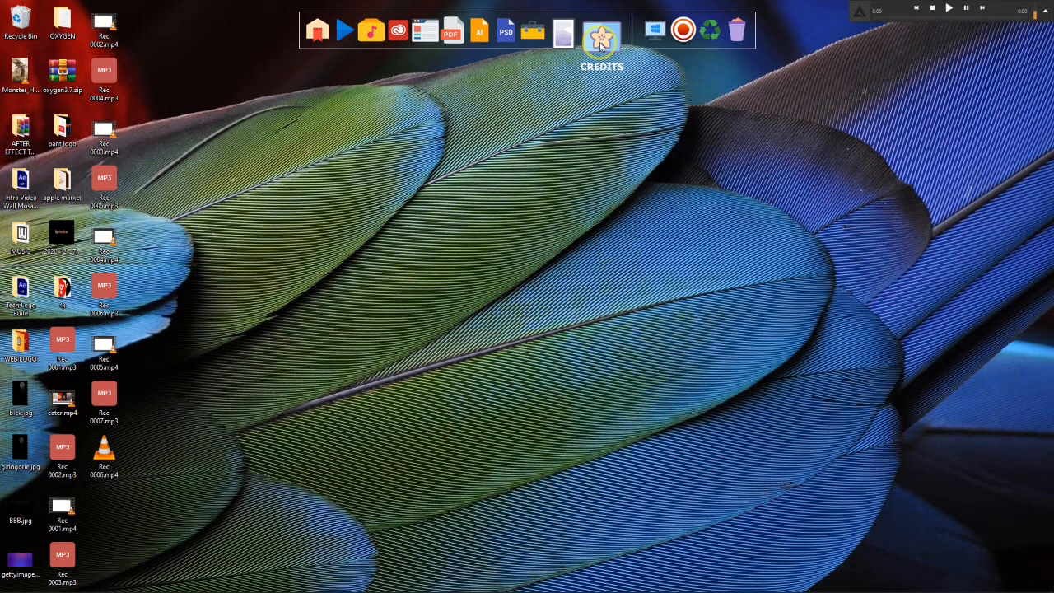
{"action": "left_click", "coordinate": [569, 35]}
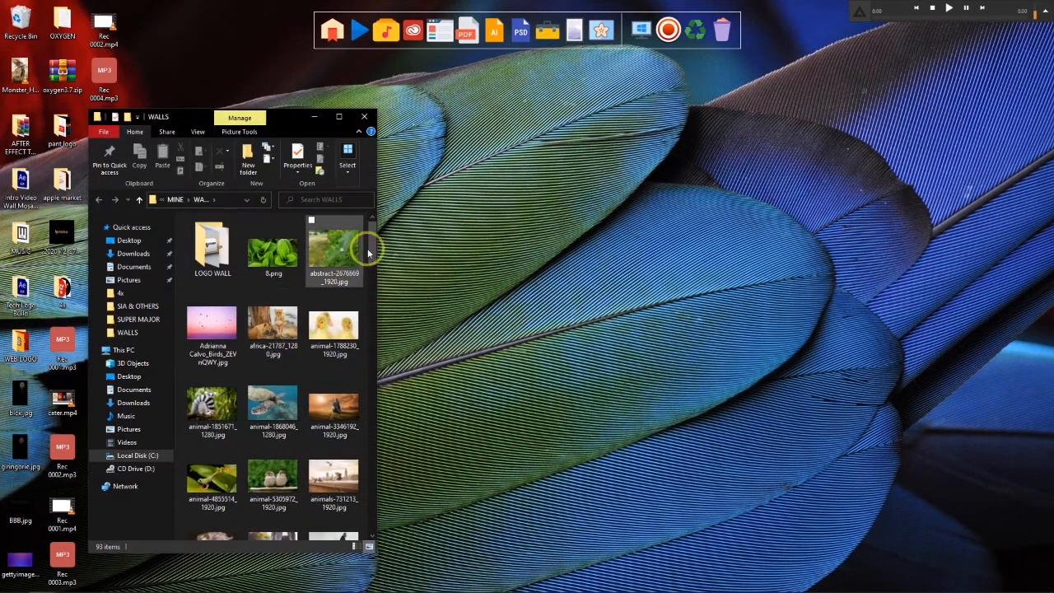
{"action": "left_click_drag", "start_coordinate": [371, 237], "coordinate": [391, 393]}
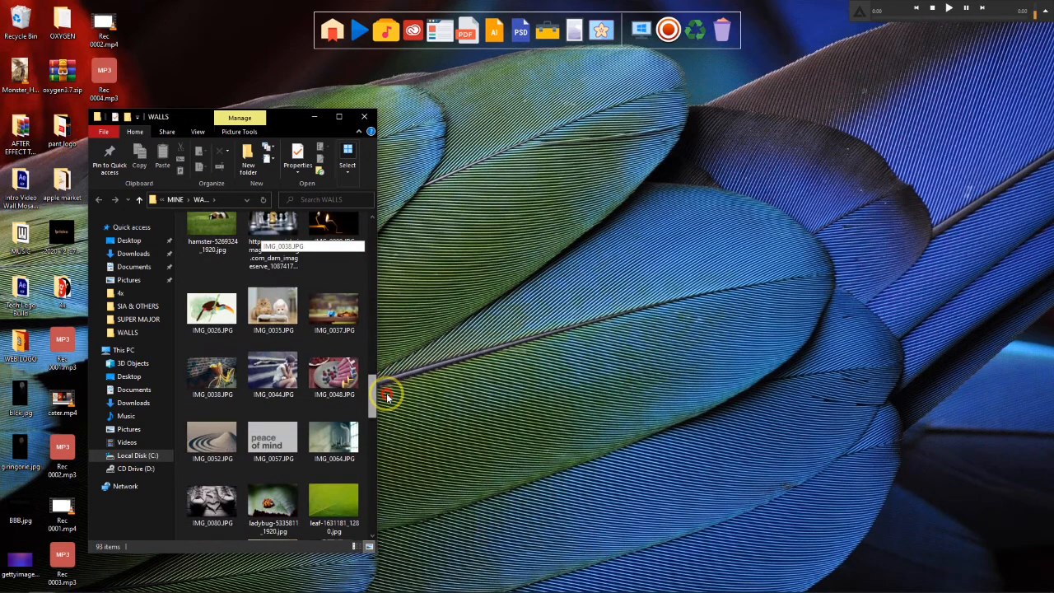
{"action": "double_click", "coordinate": [272, 311]}
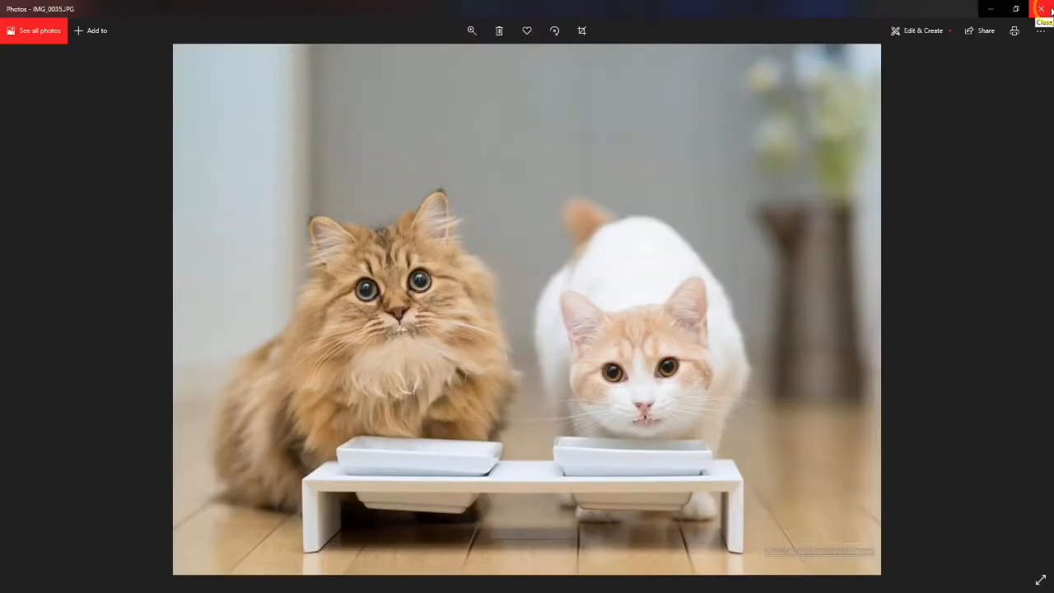
{"action": "left_click", "coordinate": [1042, 8]}
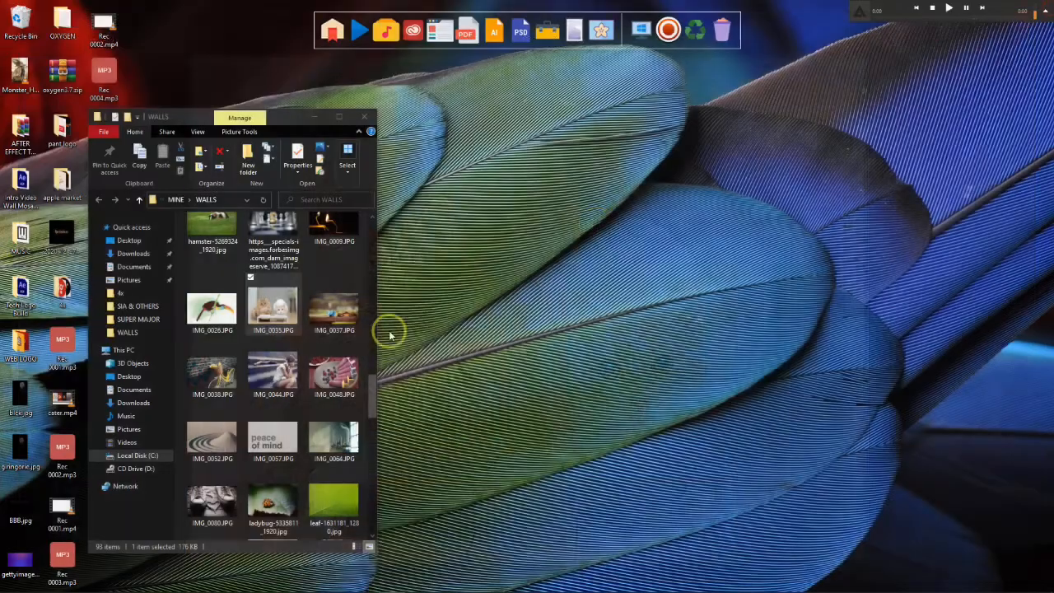
- Set castle-5329318_1920.jpg from the WALLS folder as the desktop background
{"action": "left_click_drag", "start_coordinate": [373, 414], "coordinate": [365, 301]}
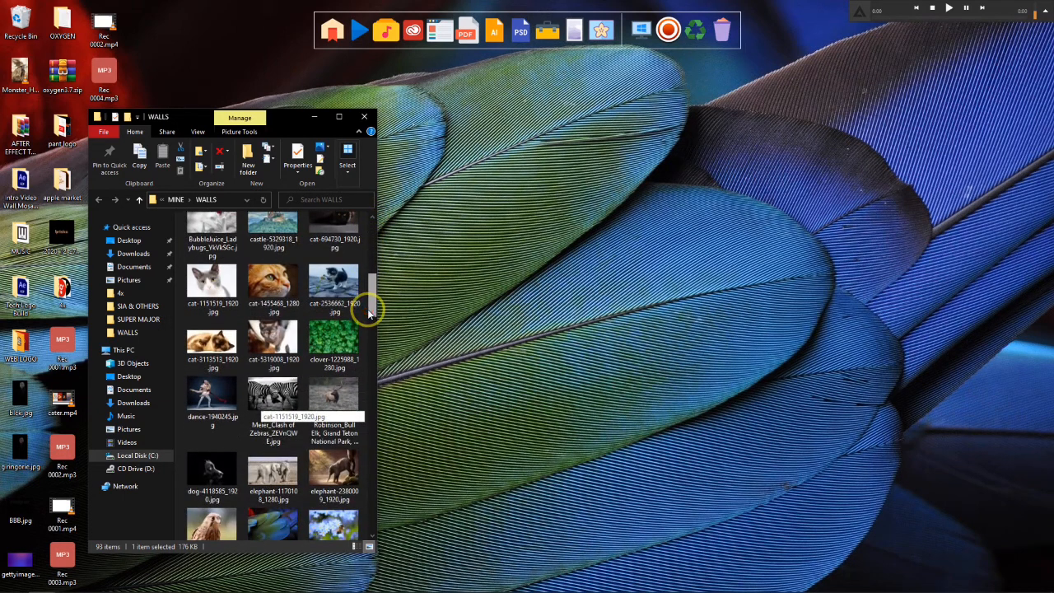
{"action": "left_click", "coordinate": [270, 233]}
{"action": "right_click", "coordinate": [271, 233]}
{"action": "left_click", "coordinate": [318, 275]}
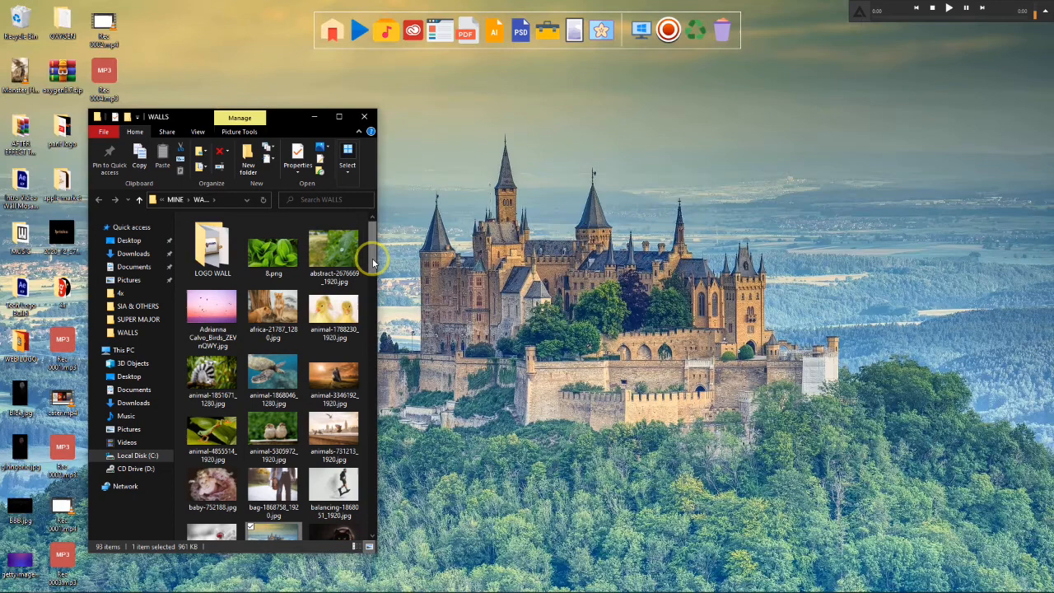
- Open leaves-5335577_1920.jpg from the WALLS folder as a new document in Photoshop and fit it to the view
{"action": "left_click_drag", "start_coordinate": [373, 260], "coordinate": [380, 430]}
{"action": "left_click", "coordinate": [210, 412]}
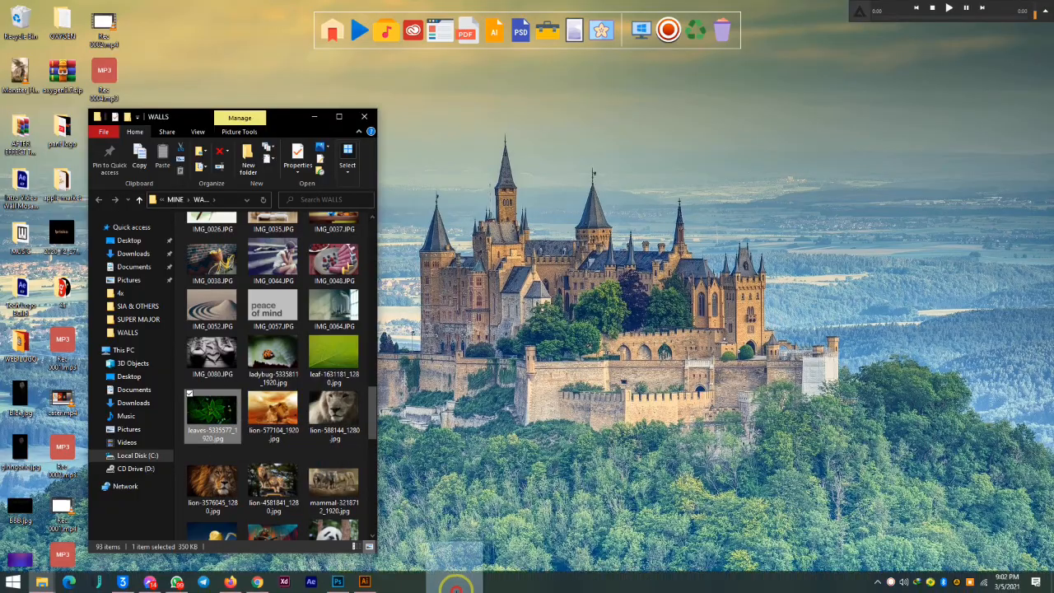
{"action": "left_click", "coordinate": [342, 581]}
{"action": "left_click_drag", "start_coordinate": [342, 580], "coordinate": [618, 41]}
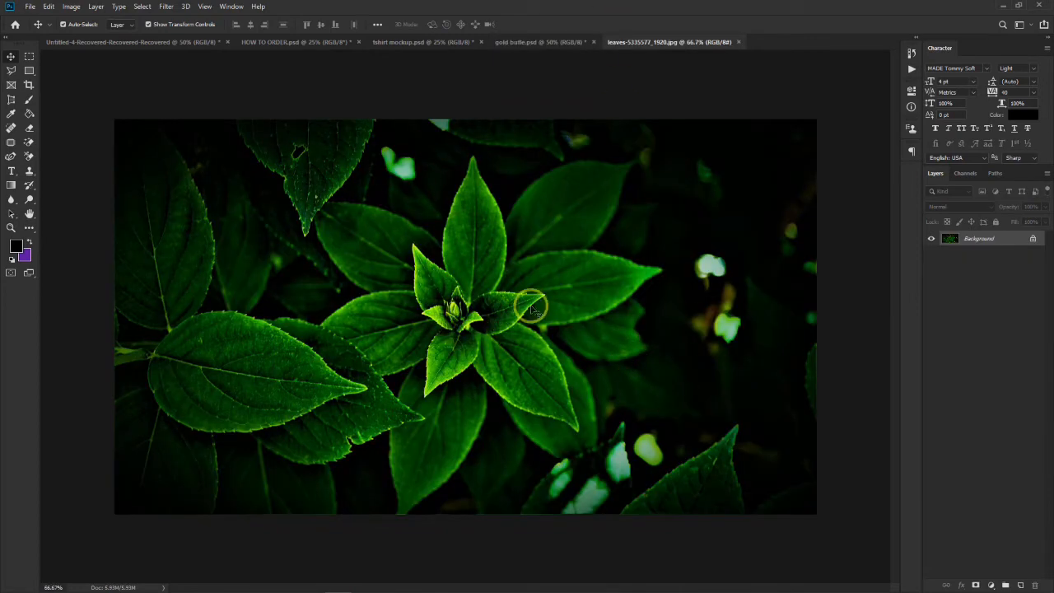
{"action": "key", "text": "ctrl+plus"}
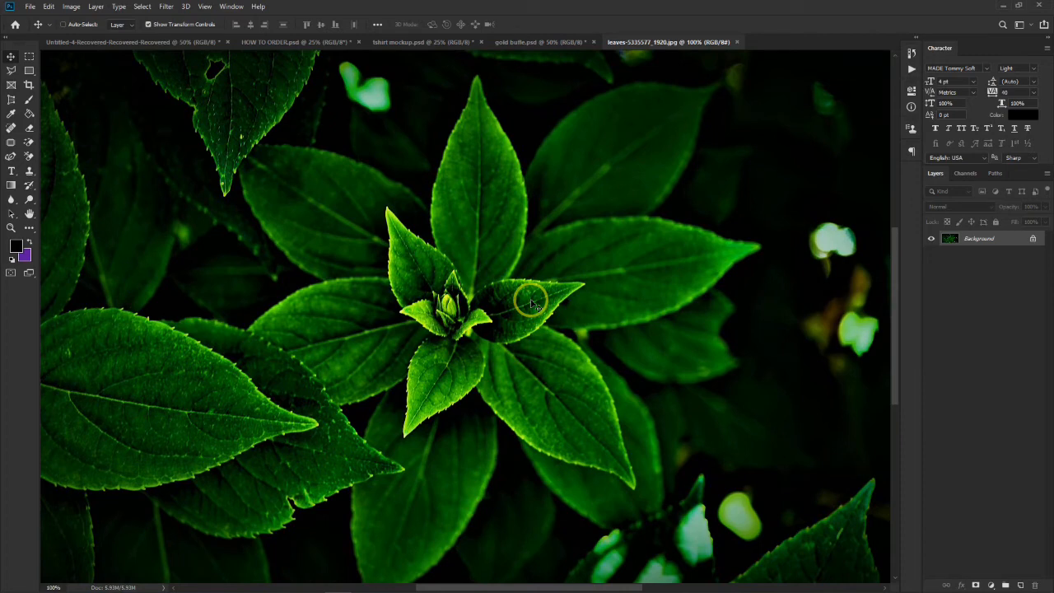
{"action": "key", "text": "ctrl+0"}
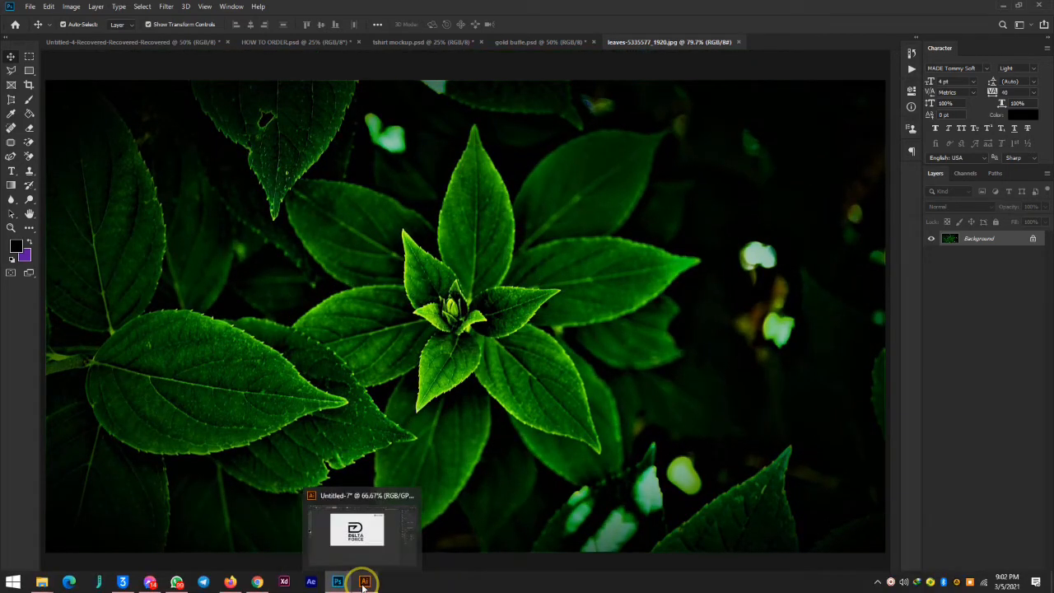
- Switch back to Illustrator and change the fill of the large D monogram to white
{"action": "left_click", "coordinate": [363, 578]}
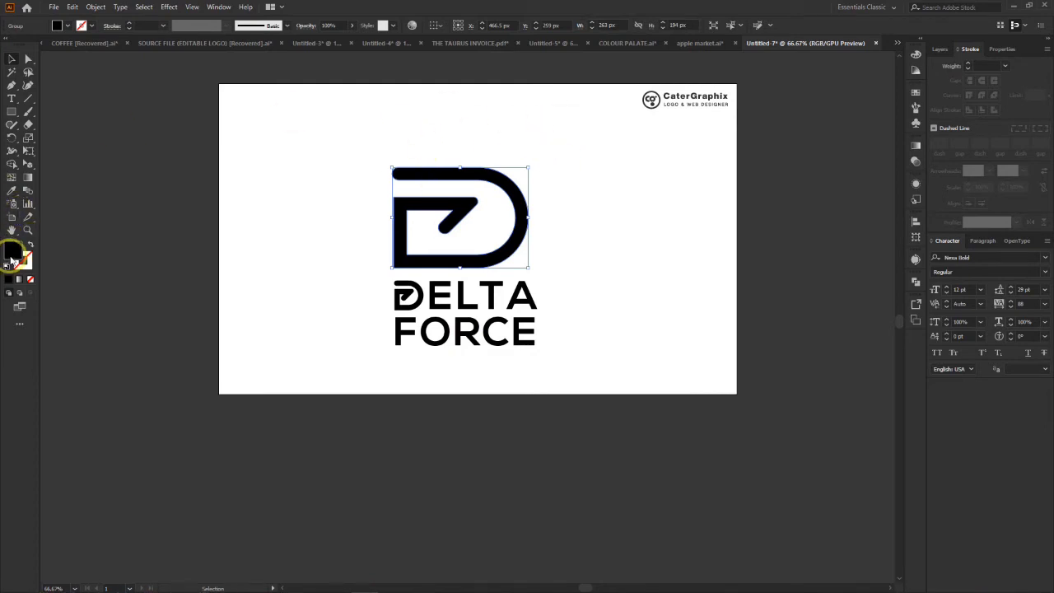
{"action": "double_click", "coordinate": [18, 252]}
{"action": "left_click_drag", "start_coordinate": [721, 348], "coordinate": [689, 308]}
{"action": "left_click", "coordinate": [969, 325]}
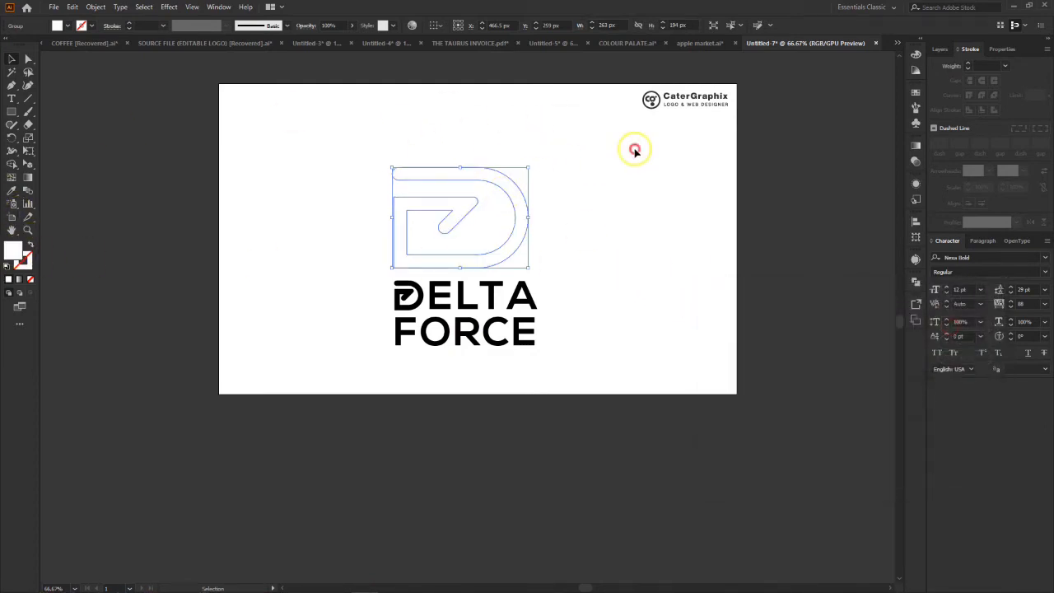
- Place the white D monogram into the leaves image in Photoshop, scaled to about 71.5% and positioned over the central plant
{"action": "left_click_drag", "start_coordinate": [455, 214], "coordinate": [440, 315]}
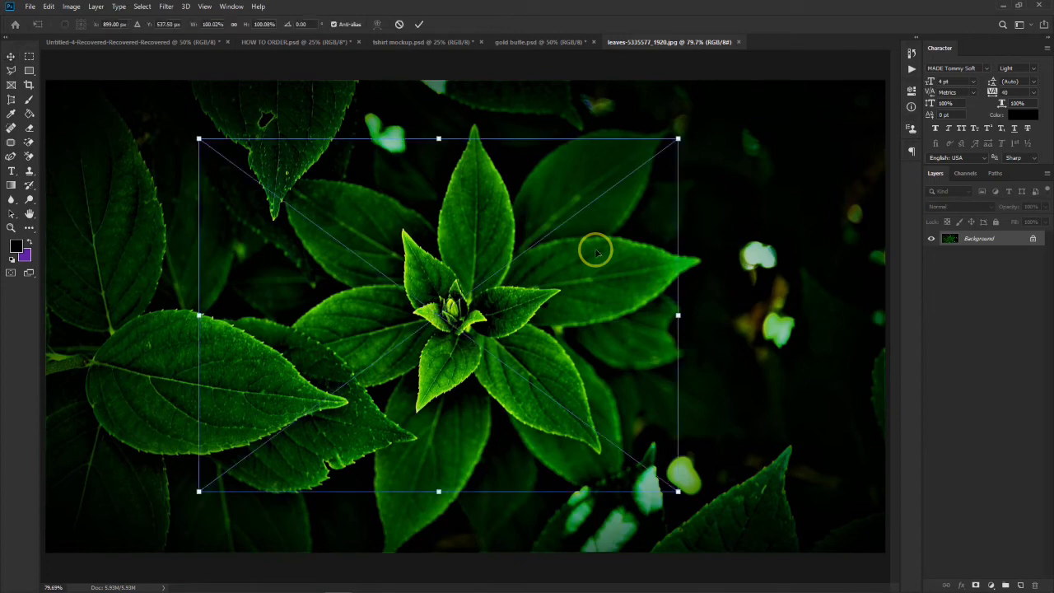
{"action": "left_click_drag", "start_coordinate": [429, 138], "coordinate": [485, 169]}
{"action": "left_click_drag", "start_coordinate": [490, 476], "coordinate": [486, 407]}
{"action": "left_click_drag", "start_coordinate": [481, 266], "coordinate": [508, 293]}
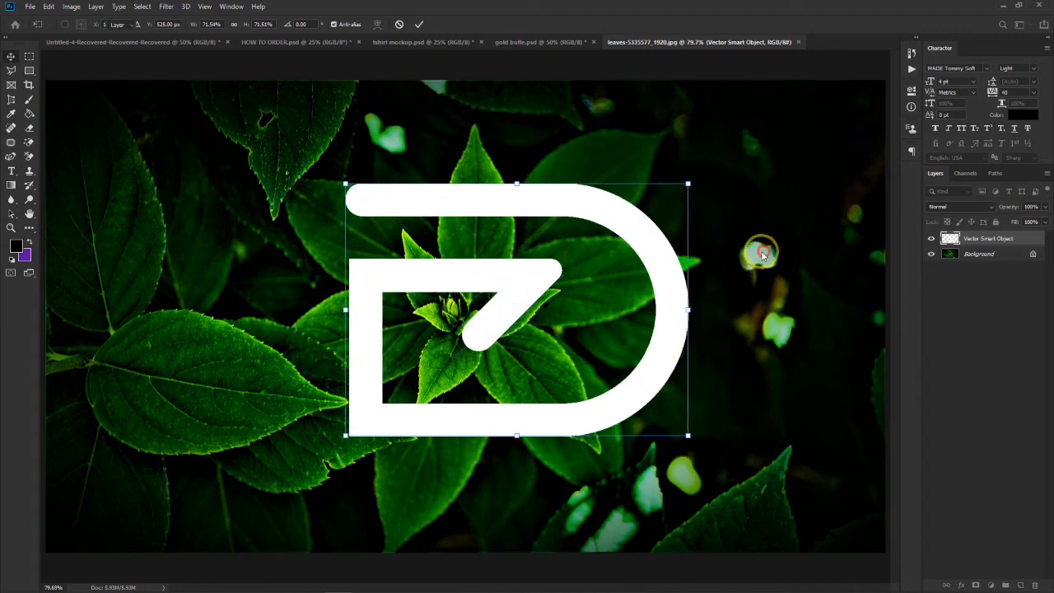
{"action": "key", "text": "Return"}
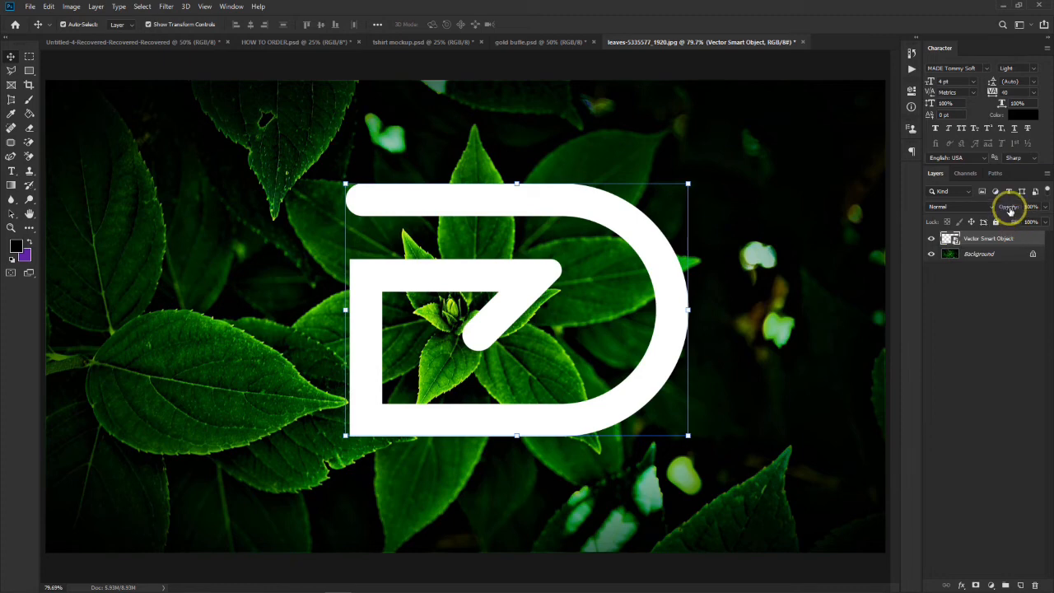
- Rasterize the Vector Smart Object layer containing the D monogram
{"action": "left_click_drag", "start_coordinate": [1009, 208], "coordinate": [1046, 213]}
{"action": "right_click", "coordinate": [1022, 239]}
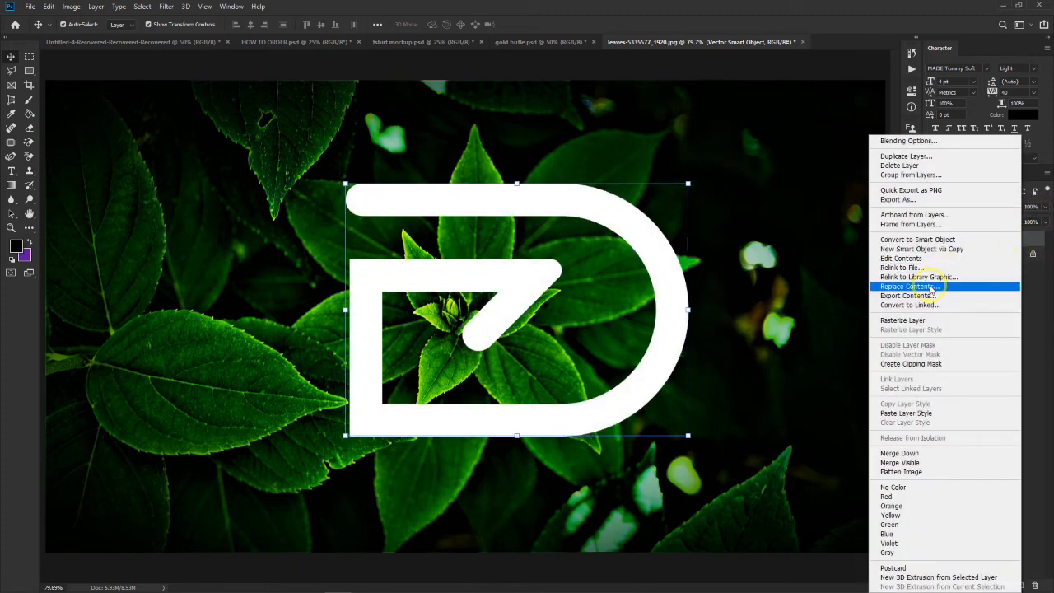
{"action": "left_click", "coordinate": [816, 284]}
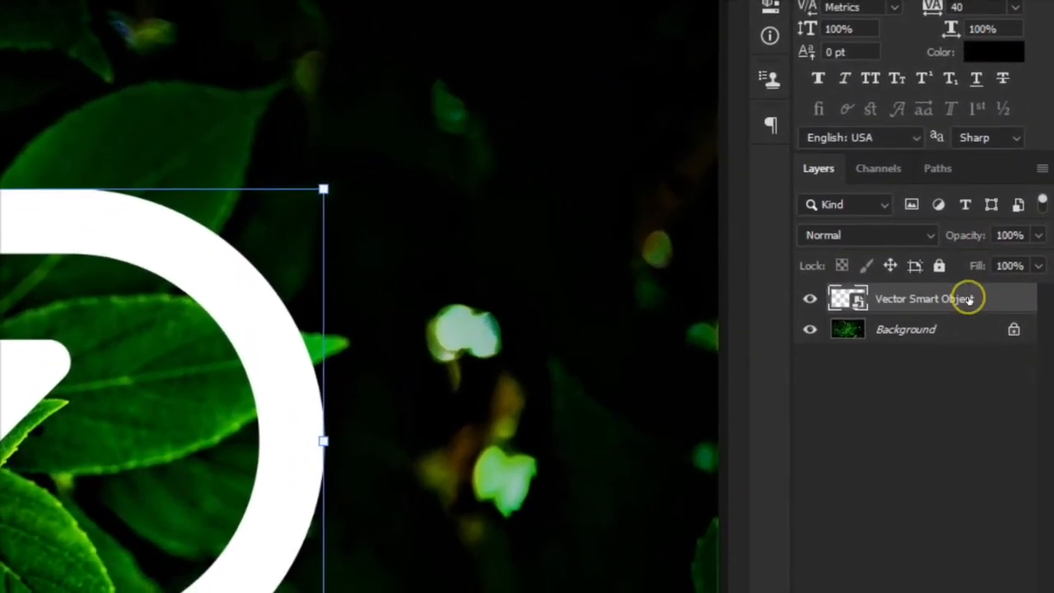
{"action": "right_click", "coordinate": [971, 328]}
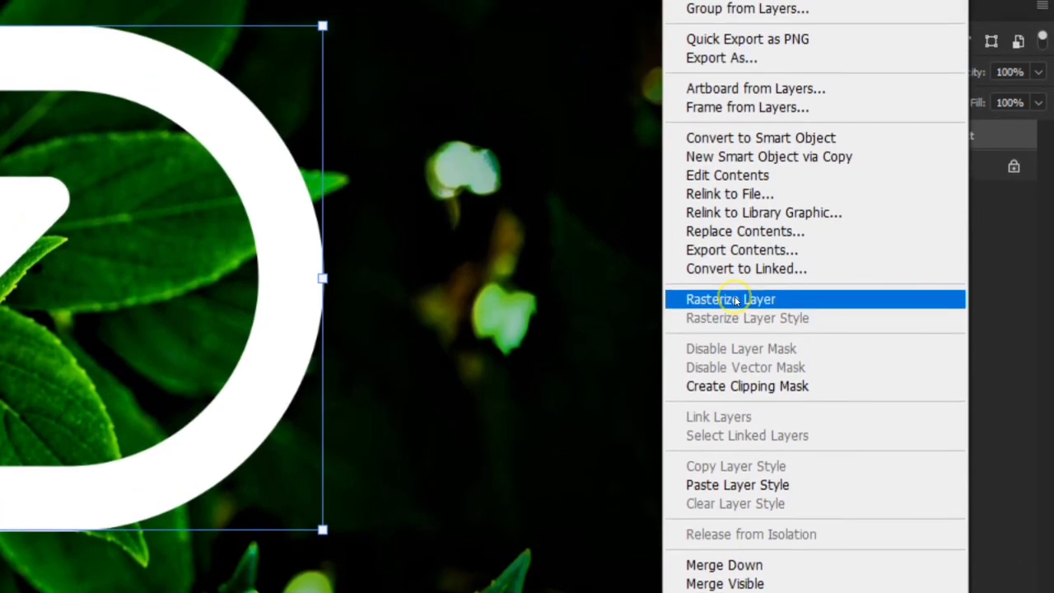
{"action": "left_click", "coordinate": [736, 300]}
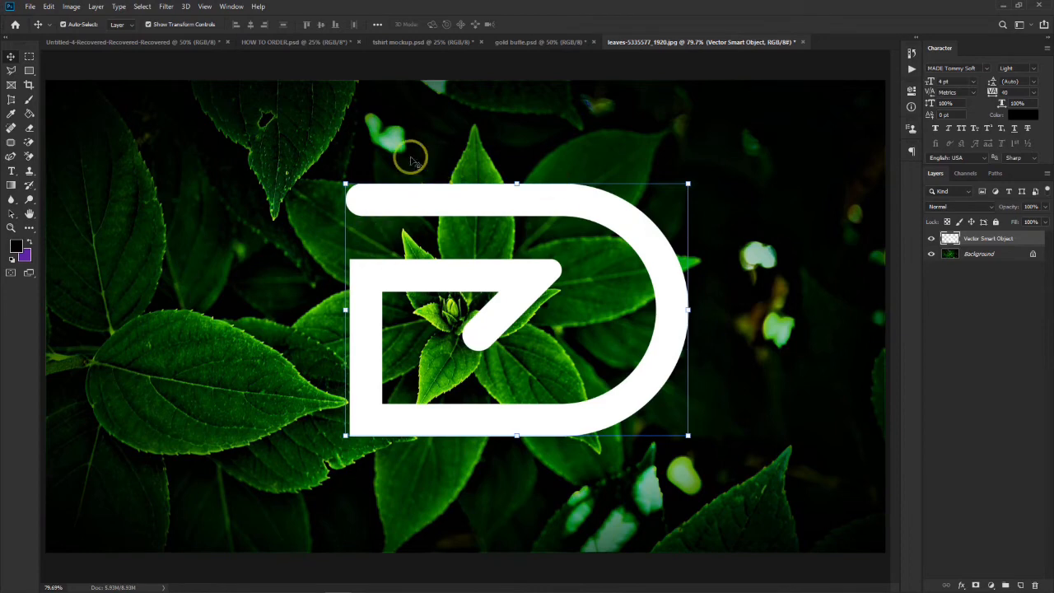
- Lower the opacity of the D monogram layer to 60% and activate the Polygonal Lasso tool
{"action": "mouse_move", "coordinate": [1015, 209]}
{"action": "left_mouse_down"}
{"action": "mouse_move", "coordinate": [1000, 211]}
{"action": "mouse_move", "coordinate": [1035, 209]}
{"action": "mouse_move", "coordinate": [986, 219]}
{"action": "mouse_move", "coordinate": [1034, 210]}
{"action": "left_mouse_up"}
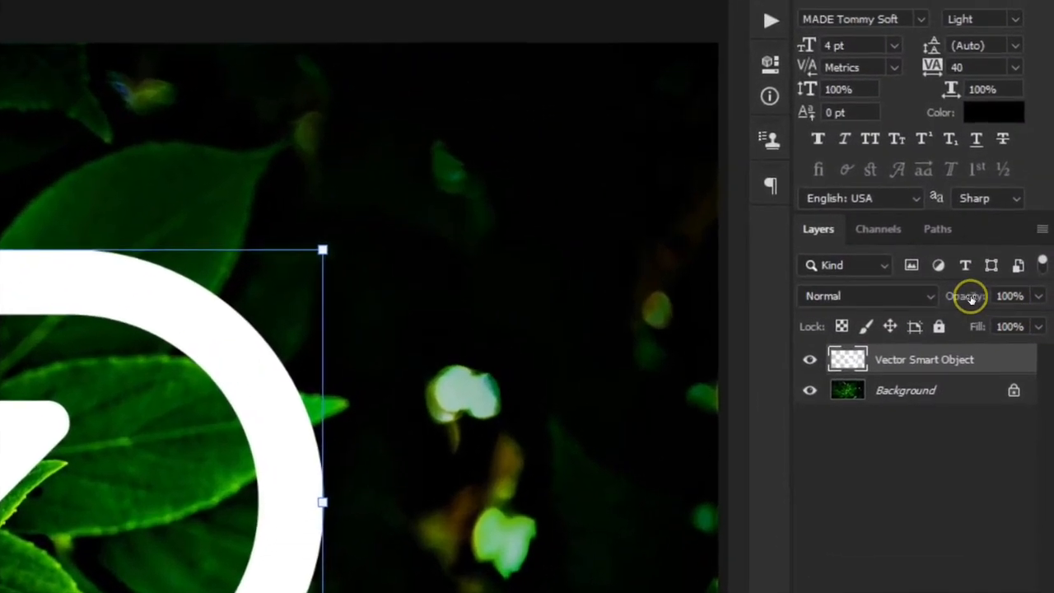
{"action": "left_click_drag", "start_coordinate": [970, 298], "coordinate": [926, 296]}
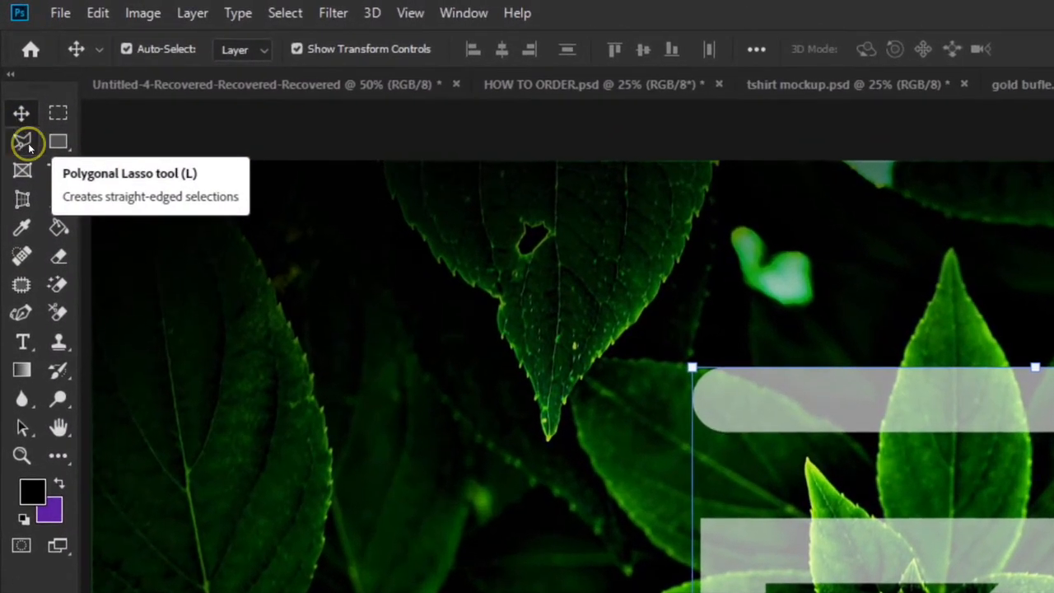
{"action": "left_click", "coordinate": [18, 144]}
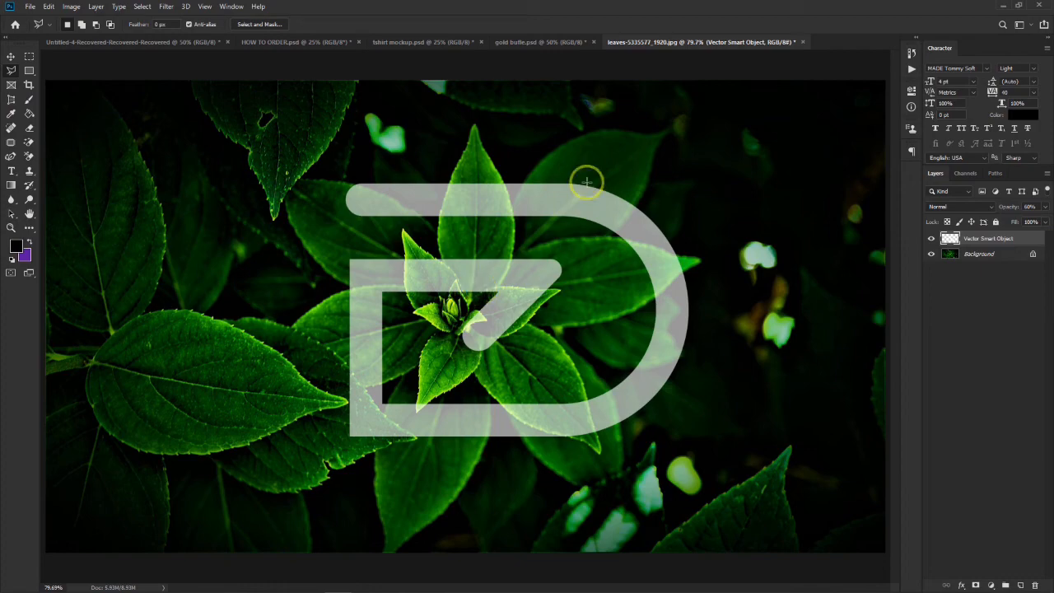
- Outline the upright leaf where the monogram's upper bar crosses it with the Polygonal Lasso, delete that portion of the bar and deselect
{"action": "left_click", "coordinate": [11, 56]}
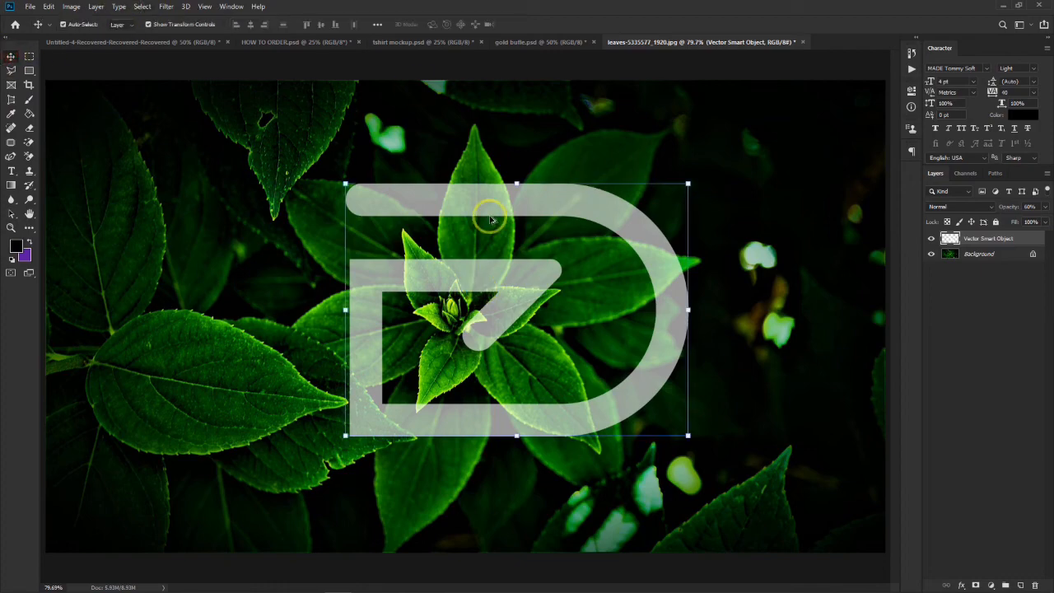
{"action": "scroll", "coordinate": [490, 219], "scroll_direction": "up", "scroll_amount": 3}
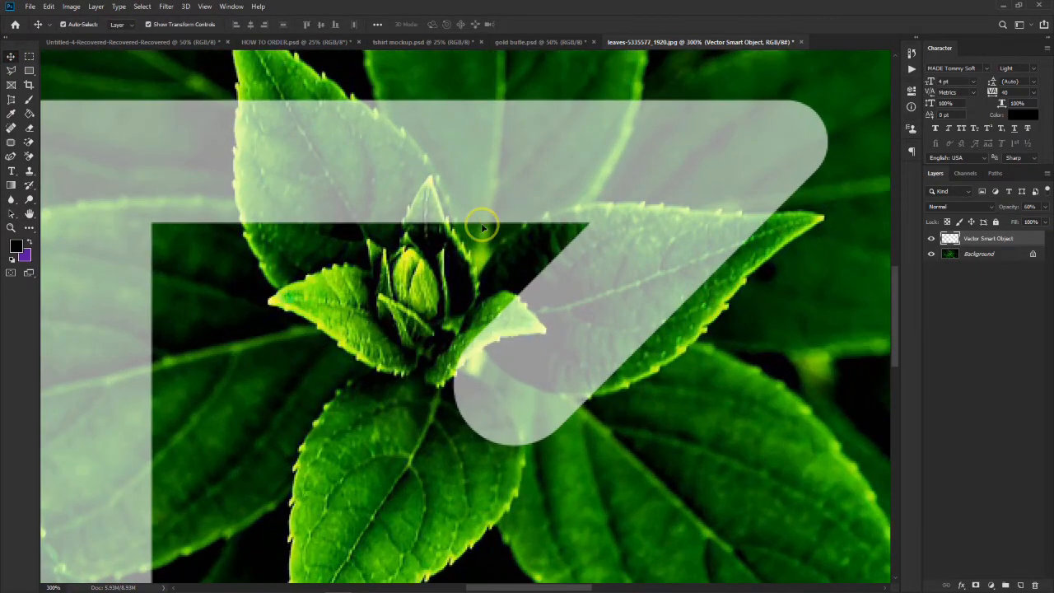
{"action": "scroll", "coordinate": [417, 301], "scroll_direction": "up", "scroll_amount": 3}
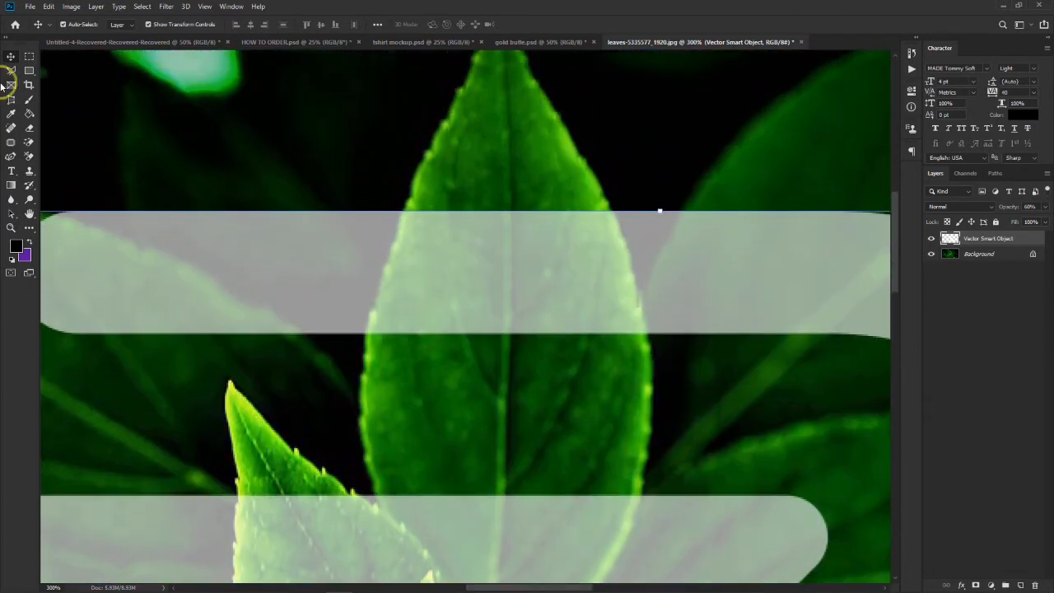
{"action": "left_click", "coordinate": [8, 71]}
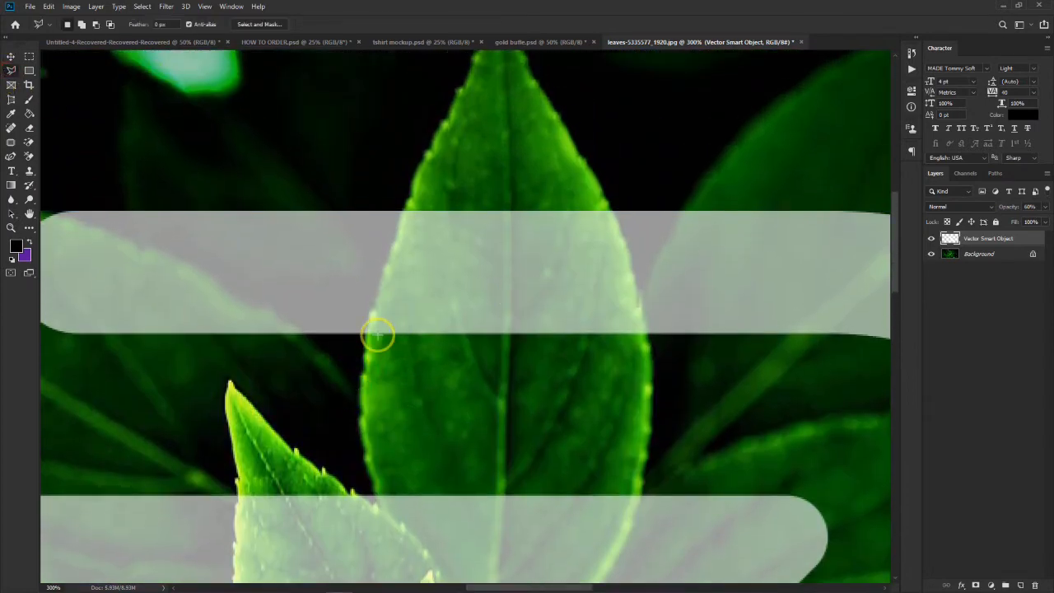
{"action": "scroll", "coordinate": [374, 336], "scroll_direction": "up", "scroll_amount": 4}
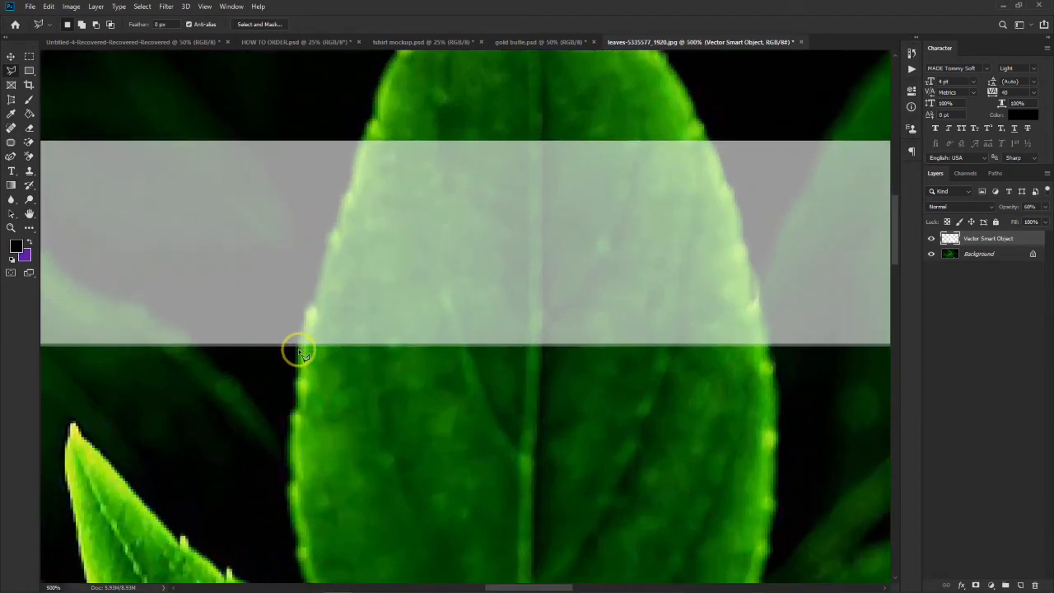
{"action": "left_click", "coordinate": [299, 350]}
{"action": "left_click", "coordinate": [308, 303]}
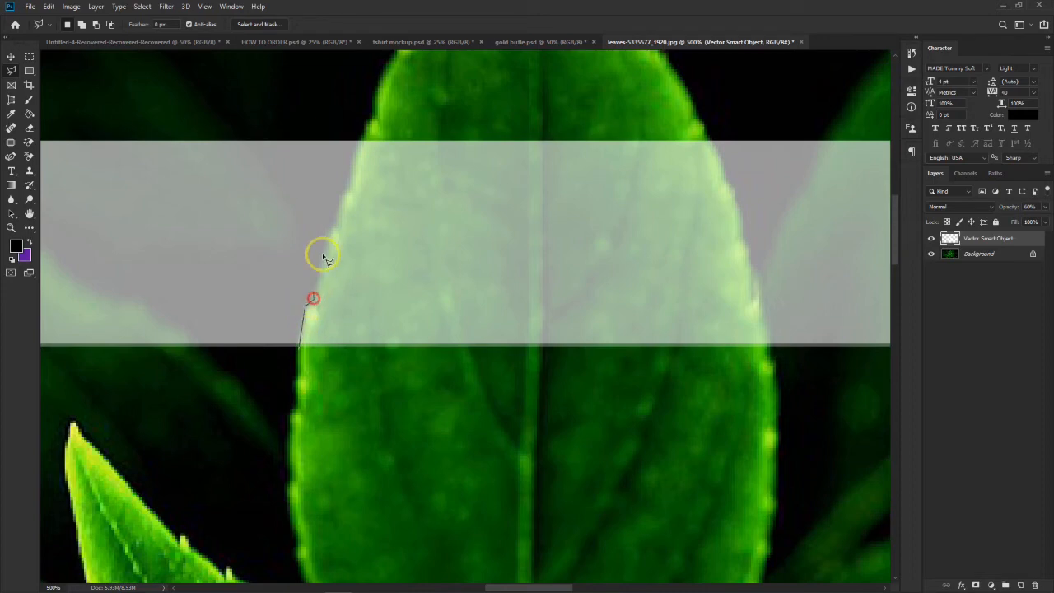
{"action": "left_click", "coordinate": [331, 227]}
{"action": "left_click", "coordinate": [349, 191]}
{"action": "left_click", "coordinate": [360, 134]}
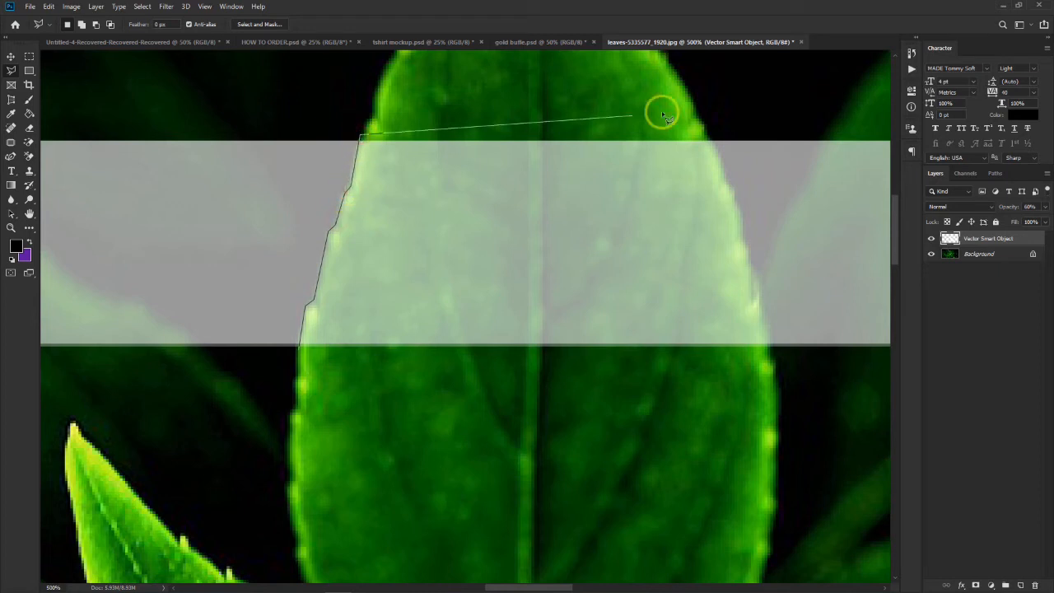
{"action": "left_click", "coordinate": [704, 134]}
{"action": "left_click", "coordinate": [718, 156]}
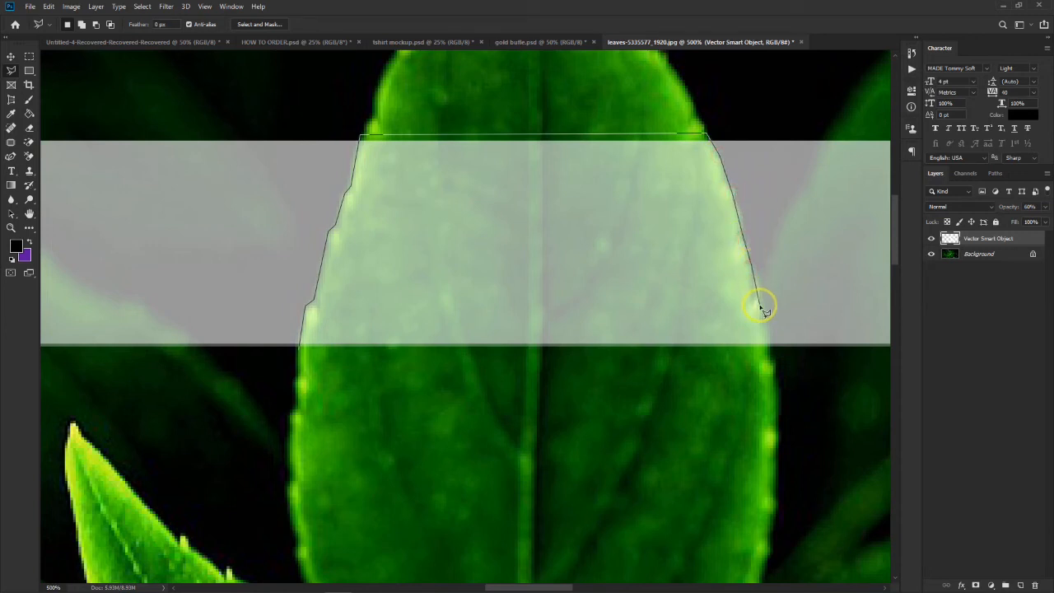
{"action": "left_click", "coordinate": [774, 349]}
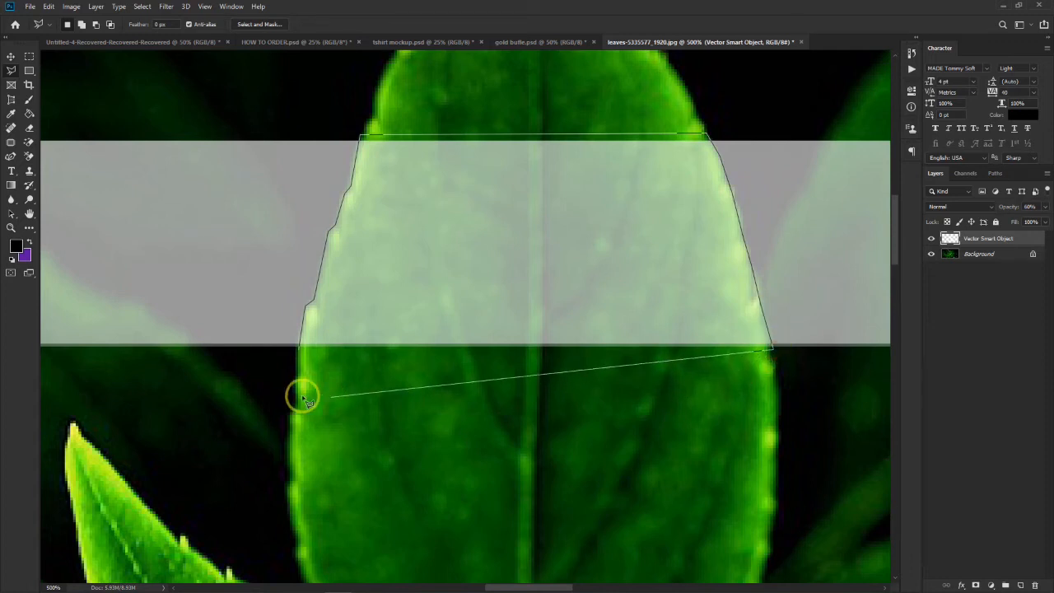
{"action": "left_click", "coordinate": [301, 351]}
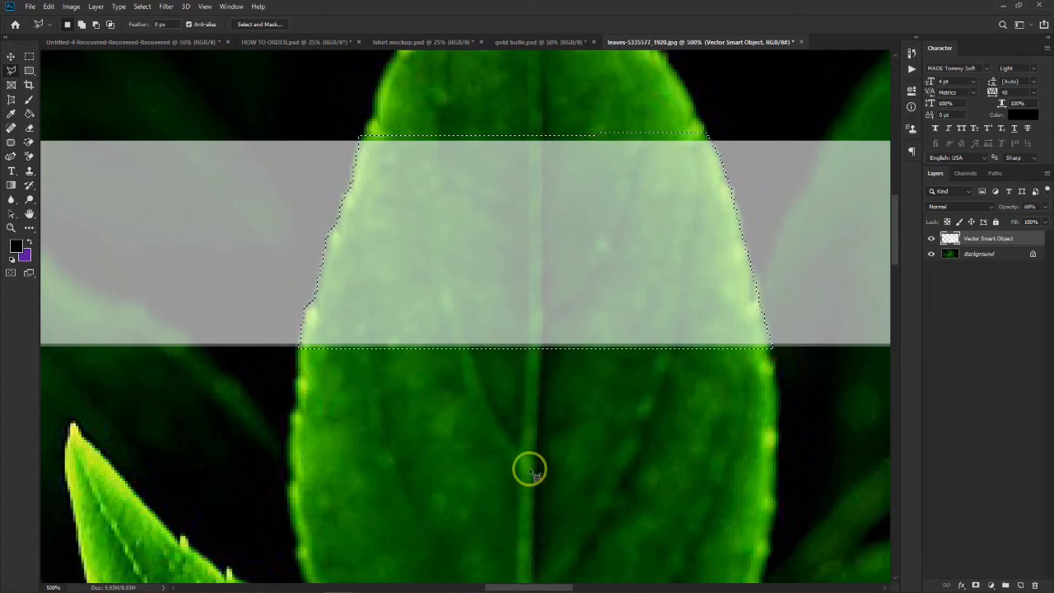
{"action": "key", "text": "ctrl+minus"}
{"action": "key", "text": "ctrl+minus"}
{"action": "key", "text": "ctrl+minus"}
{"action": "key", "text": "ctrl+minus"}
{"action": "key", "text": "ctrl+minus"}
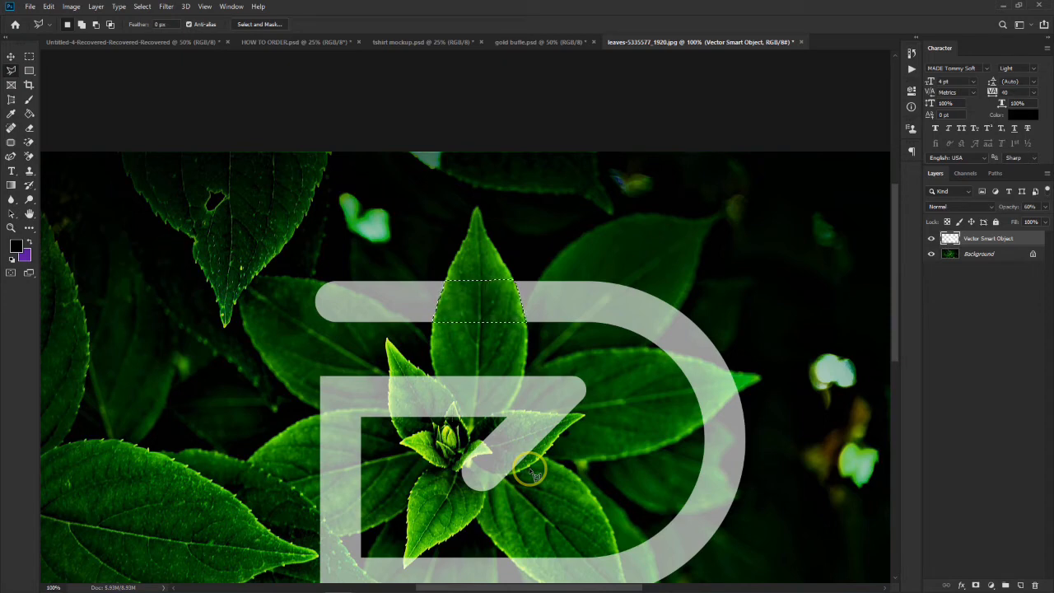
{"action": "left_click", "coordinate": [10, 57]}
{"action": "left_click", "coordinate": [813, 299]}
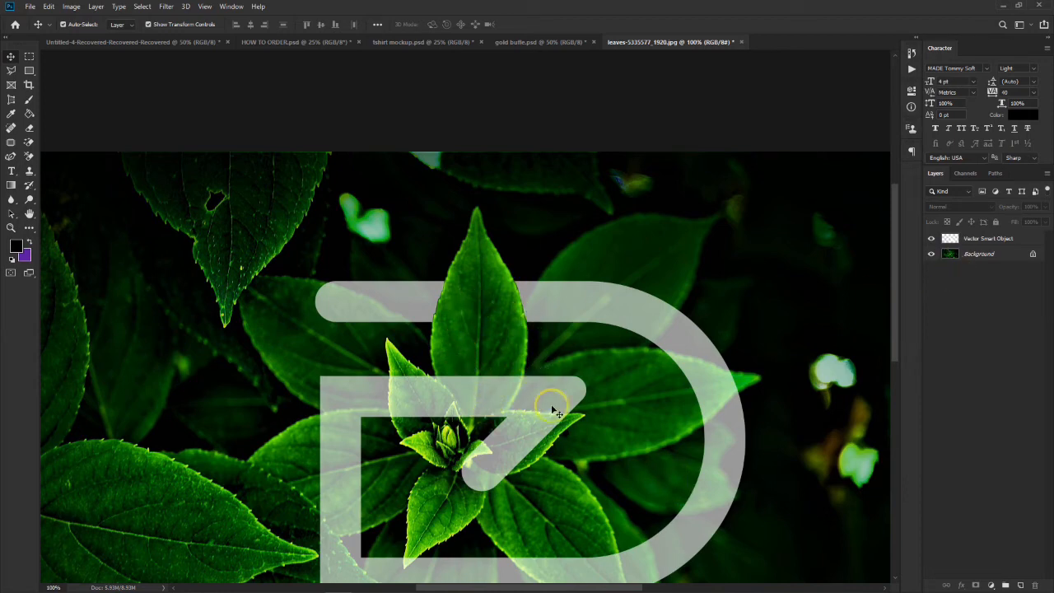
- On the Vector Smart Object layer, lasso the small pointed leaf crossing the monogram's middle bar and delete the part covering it
{"action": "scroll", "coordinate": [552, 408], "scroll_direction": "down", "scroll_amount": 3}
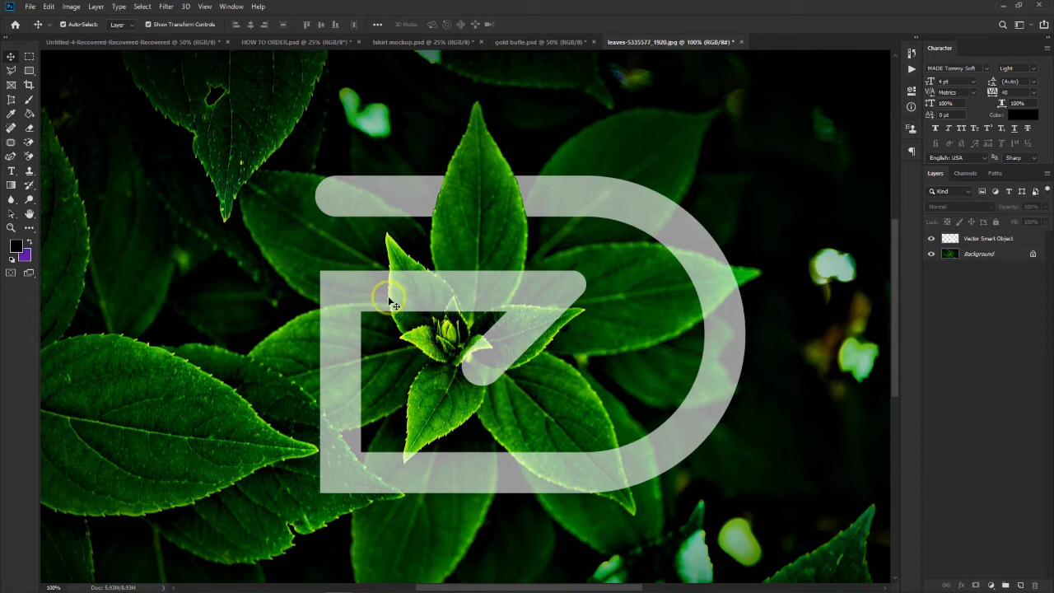
{"action": "key", "text": "ctrl+plus"}
{"action": "key", "text": "ctrl+plus"}
{"action": "key", "text": "ctrl+plus"}
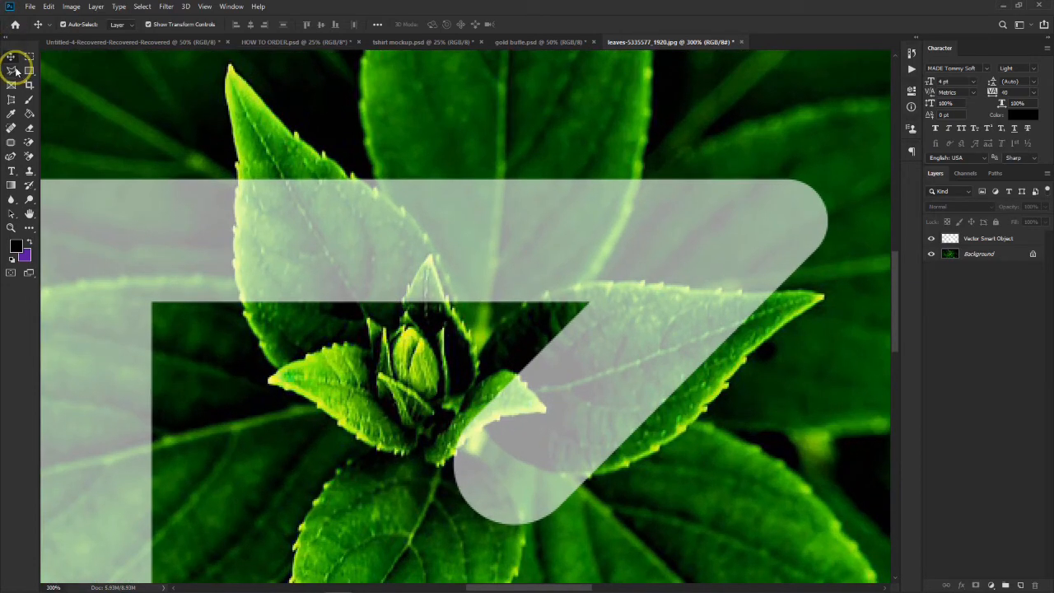
{"action": "left_click", "coordinate": [13, 70]}
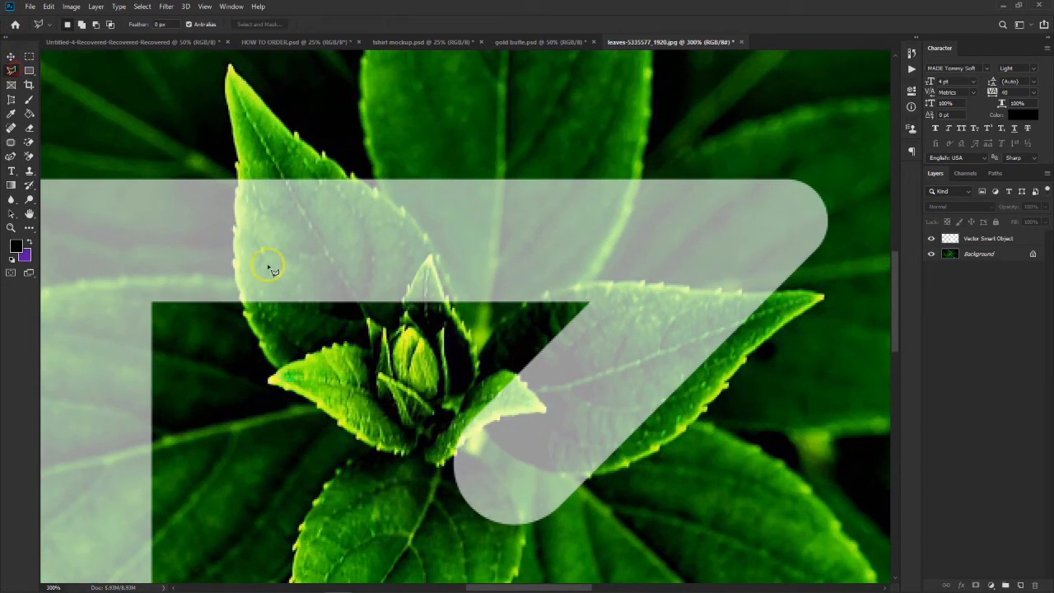
{"action": "left_click", "coordinate": [984, 239]}
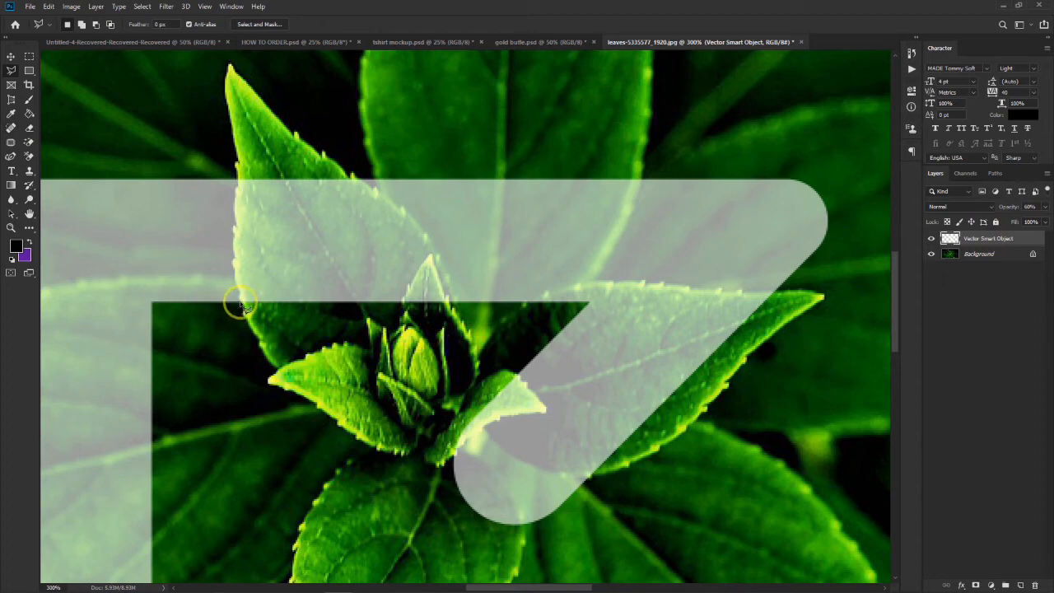
{"action": "left_click", "coordinate": [235, 256]}
{"action": "left_click", "coordinate": [237, 222]}
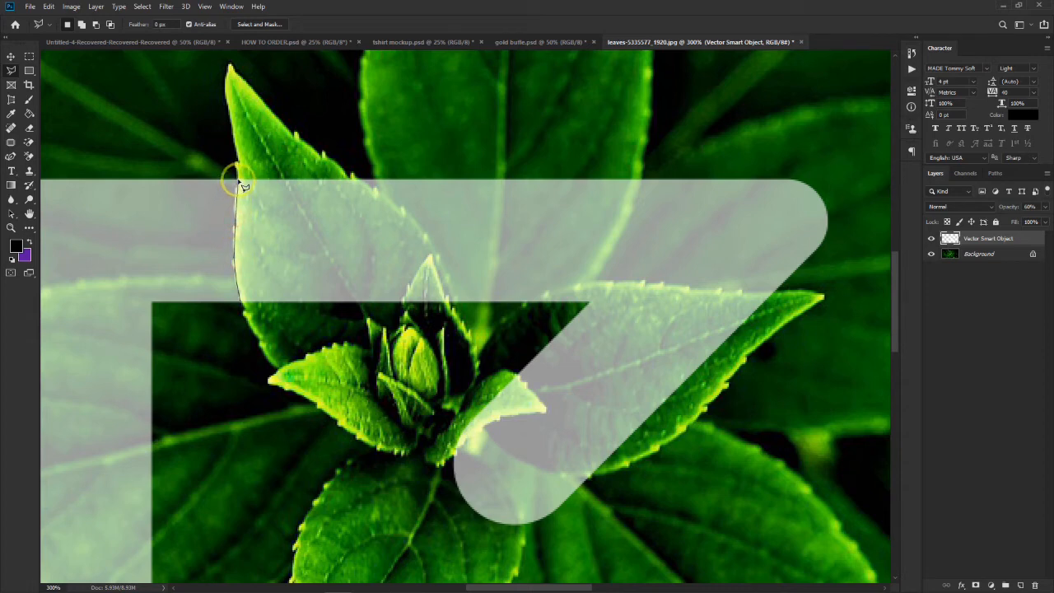
{"action": "left_click", "coordinate": [237, 179]}
{"action": "left_click", "coordinate": [353, 178]}
{"action": "left_click", "coordinate": [375, 193]}
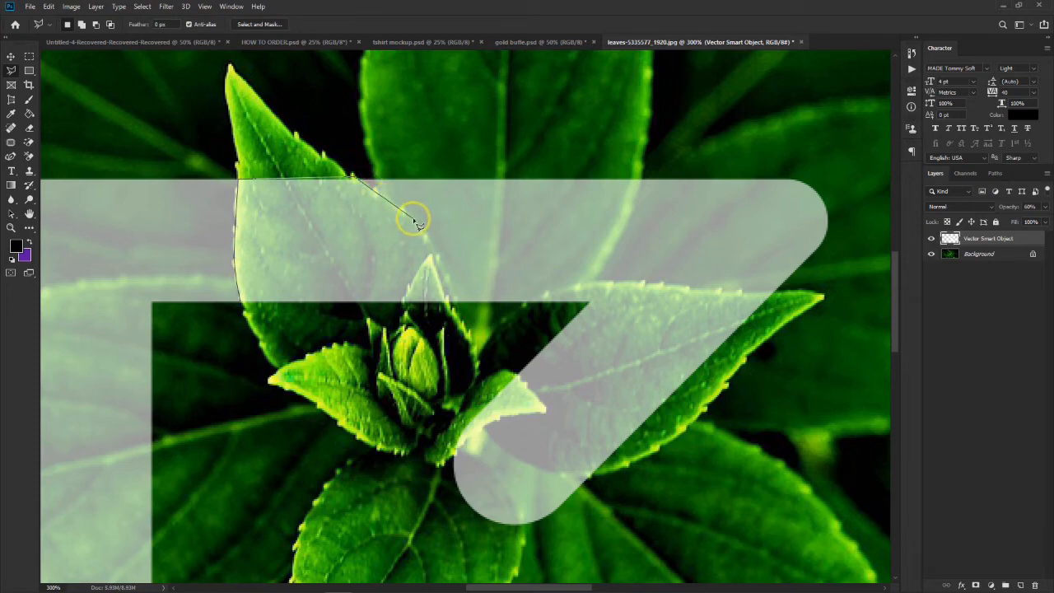
{"action": "left_click", "coordinate": [412, 218]}
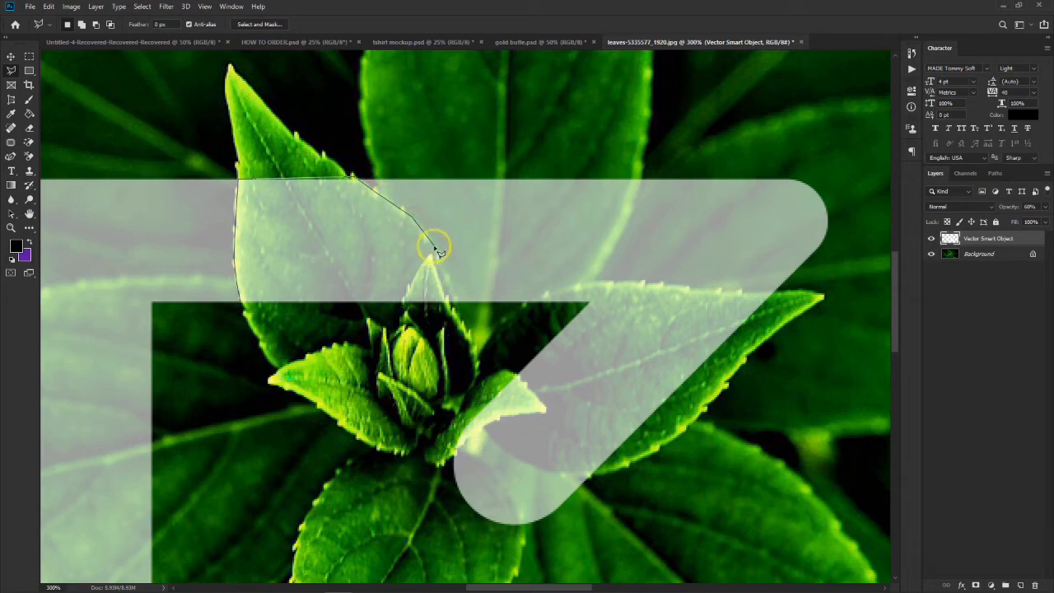
{"action": "left_click", "coordinate": [435, 245]}
{"action": "left_click", "coordinate": [457, 305]}
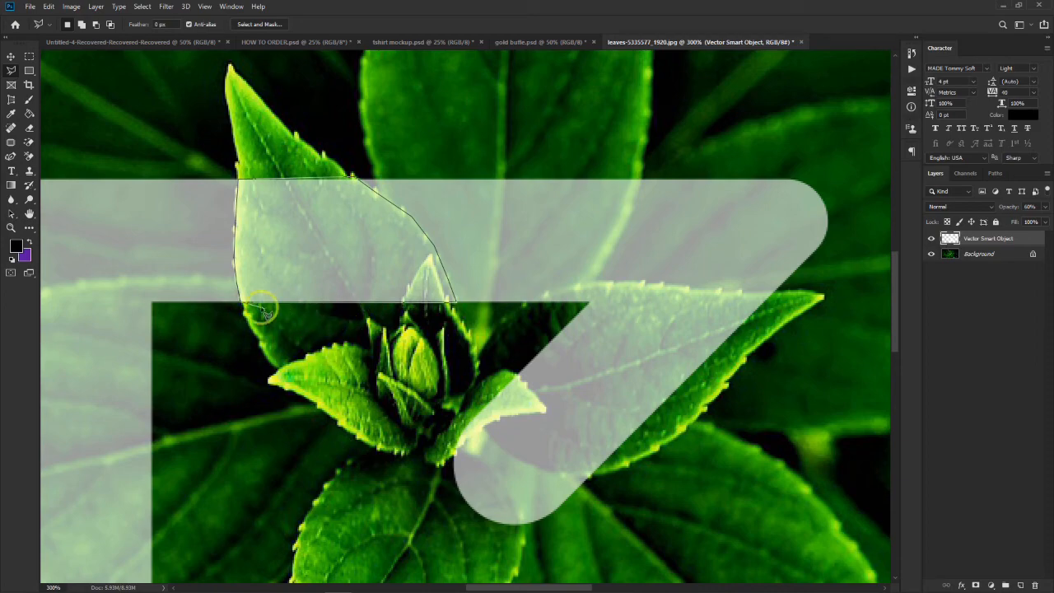
{"action": "left_click", "coordinate": [241, 306]}
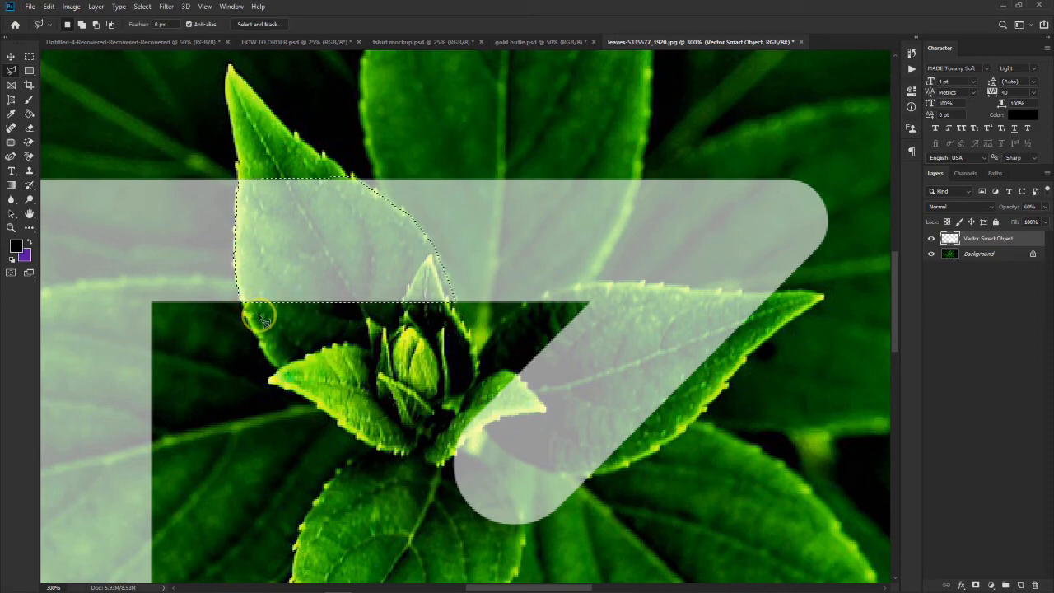
{"action": "key", "text": "Delete"}
- Lasso the lower-right leaf where the monogram's bottom stroke crosses it, delete that part of the stroke and clear the selection
{"action": "key", "text": "ctrl+minus"}
{"action": "key", "text": "ctrl+minus"}
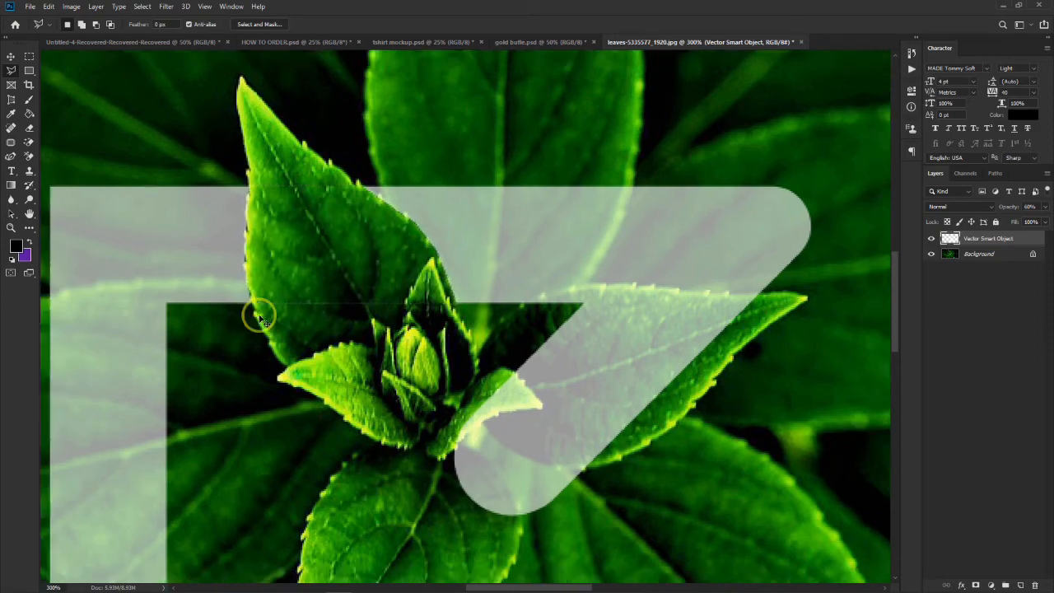
{"action": "scroll", "coordinate": [463, 390], "scroll_direction": "right", "scroll_amount": 2}
{"action": "scroll", "coordinate": [464, 390], "scroll_direction": "right", "scroll_amount": 5}
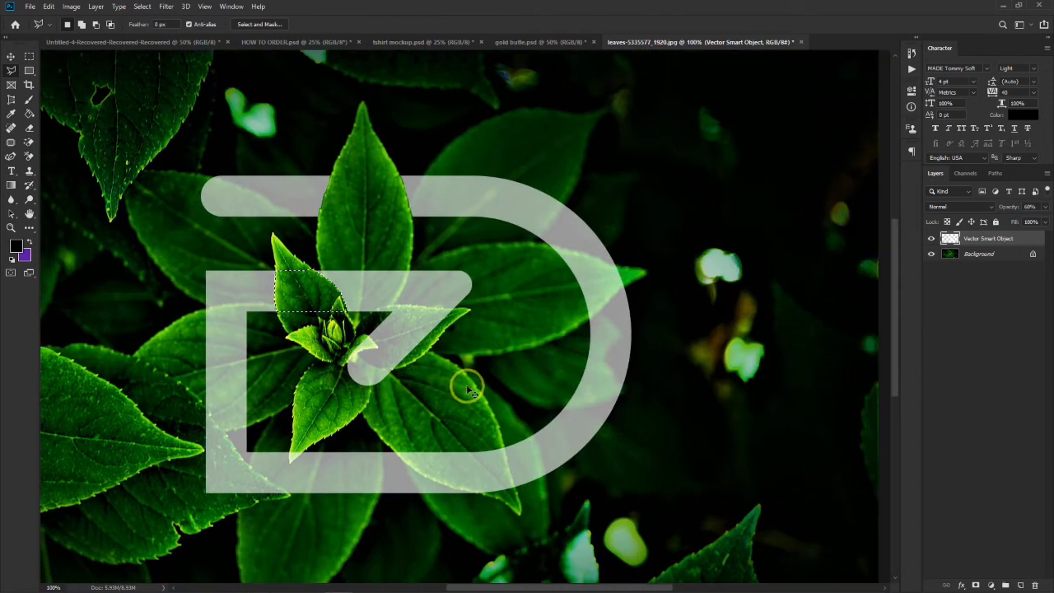
{"action": "scroll", "coordinate": [277, 452], "scroll_direction": "down", "scroll_amount": 2}
{"action": "scroll", "coordinate": [303, 416], "scroll_direction": "down", "scroll_amount": 2}
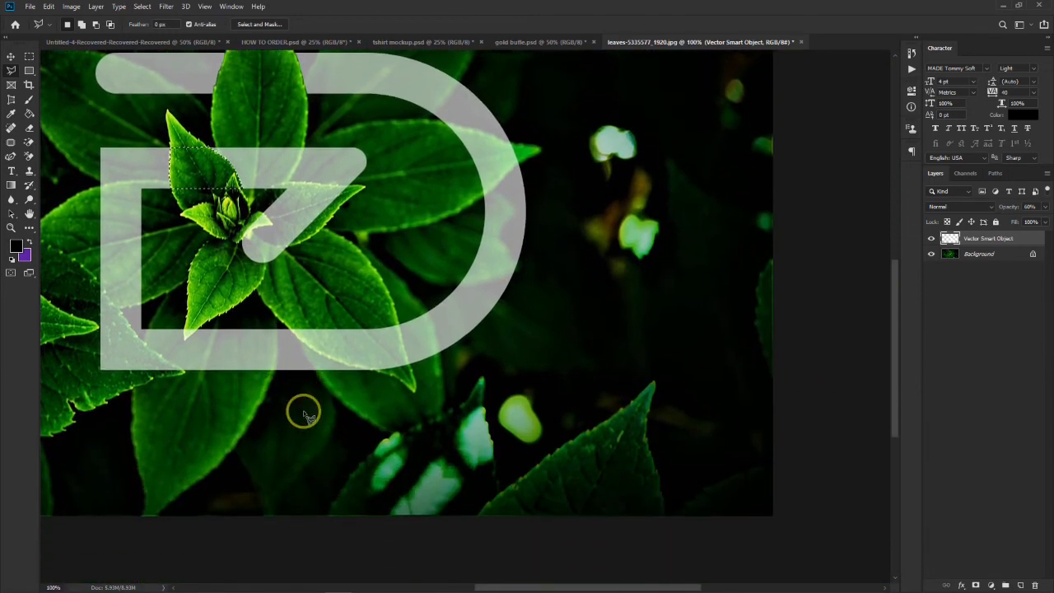
{"action": "key", "text": "ctrl+plus"}
{"action": "key", "text": "ctrl+plus"}
{"action": "scroll", "coordinate": [270, 387], "scroll_direction": "left", "scroll_amount": 2}
{"action": "scroll", "coordinate": [271, 387], "scroll_direction": "left", "scroll_amount": 5}
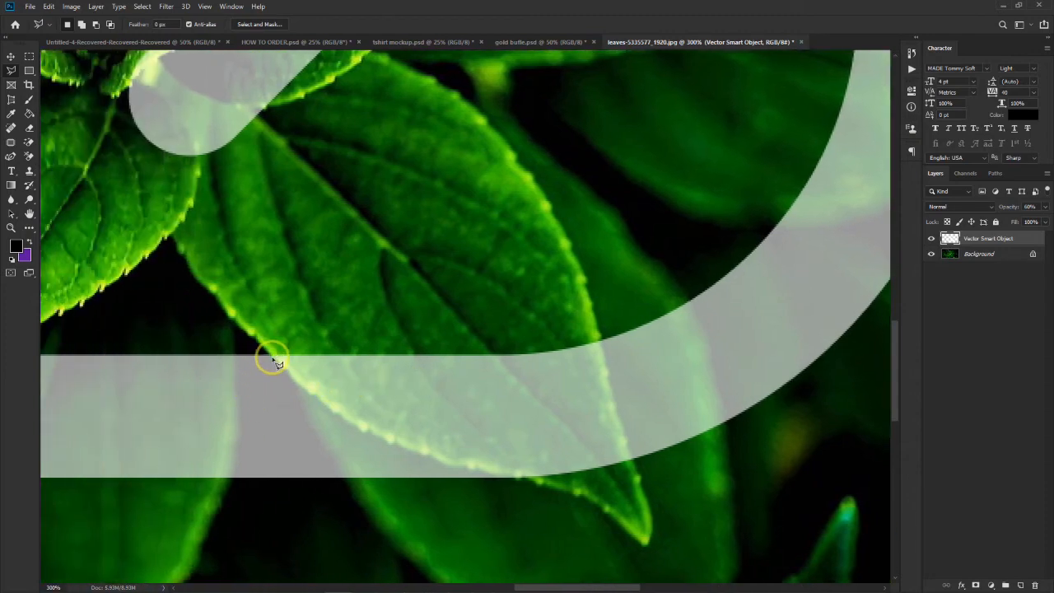
{"action": "mouse_move", "coordinate": [273, 356]}
{"action": "left_mouse_down"}
{"action": "mouse_move", "coordinate": [327, 420]}
{"action": "mouse_move", "coordinate": [310, 391]}
{"action": "mouse_move", "coordinate": [393, 445]}
{"action": "mouse_move", "coordinate": [475, 466]}
{"action": "mouse_move", "coordinate": [450, 466]}
{"action": "mouse_move", "coordinate": [497, 484]}
{"action": "mouse_move", "coordinate": [616, 483]}
{"action": "mouse_move", "coordinate": [638, 466]}
{"action": "mouse_move", "coordinate": [602, 343]}
{"action": "left_mouse_up"}
{"action": "left_click", "coordinate": [602, 340]}
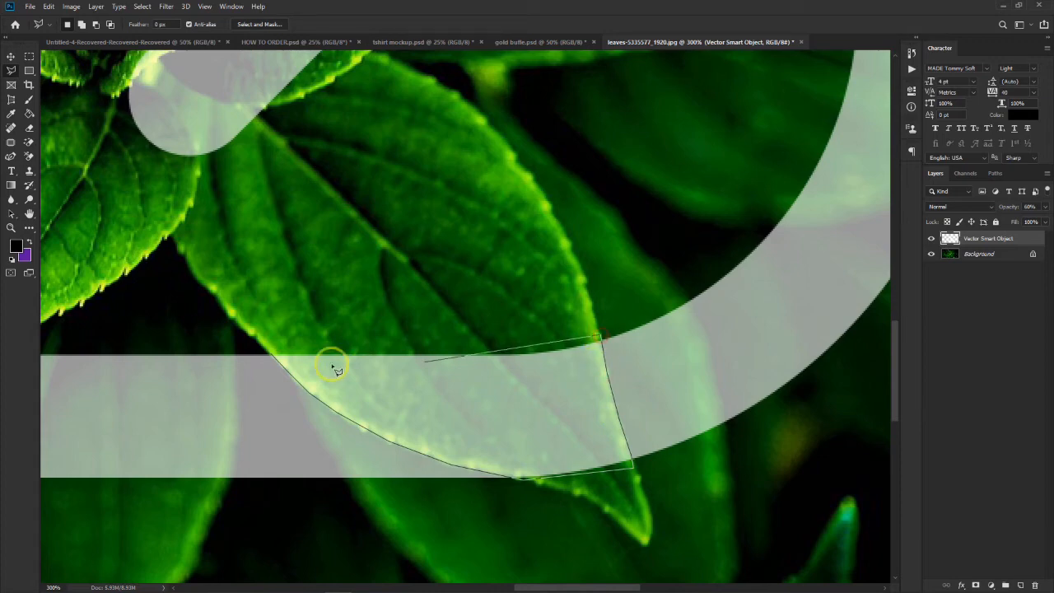
{"action": "left_click", "coordinate": [275, 355]}
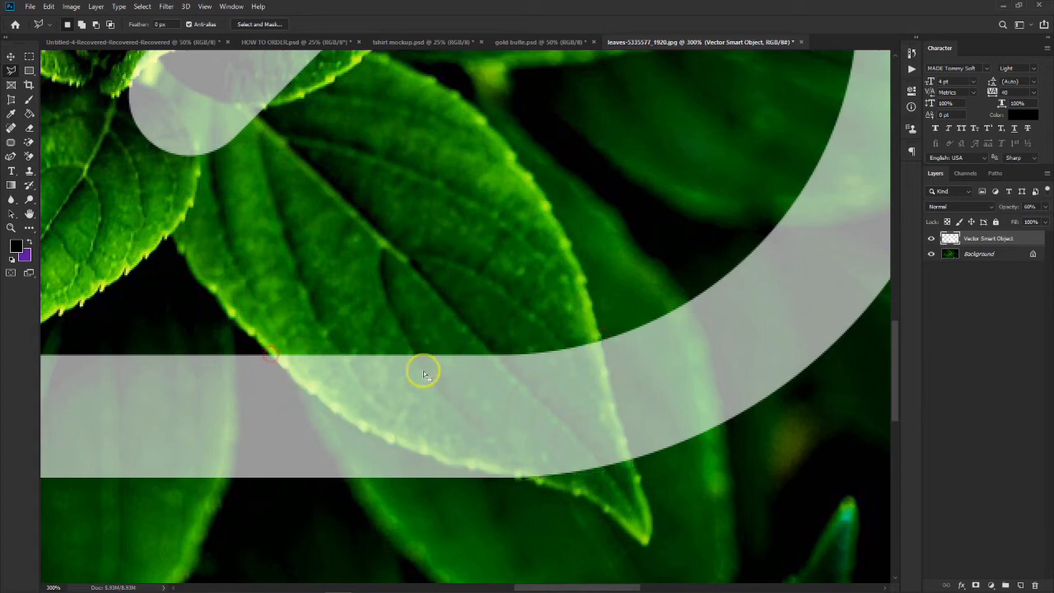
{"action": "key", "text": "Delete"}
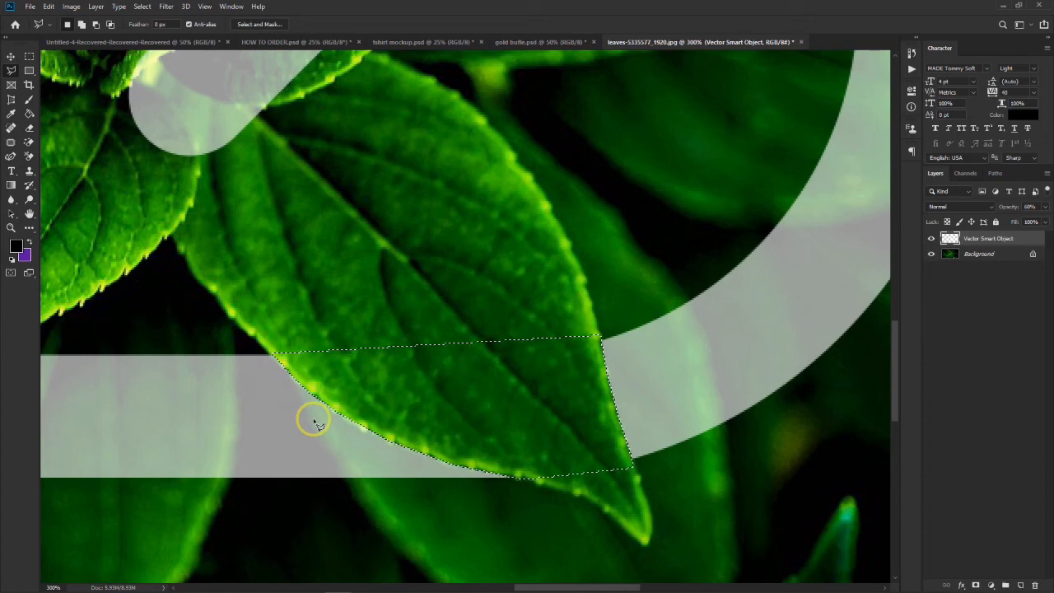
{"action": "key", "text": "ctrl+d"}
- Lasso the tip of the small lower leaf overlapping the monogram's bottom stroke and delete the part covering it
{"action": "scroll", "coordinate": [288, 426], "scroll_direction": "left", "scroll_amount": 6}
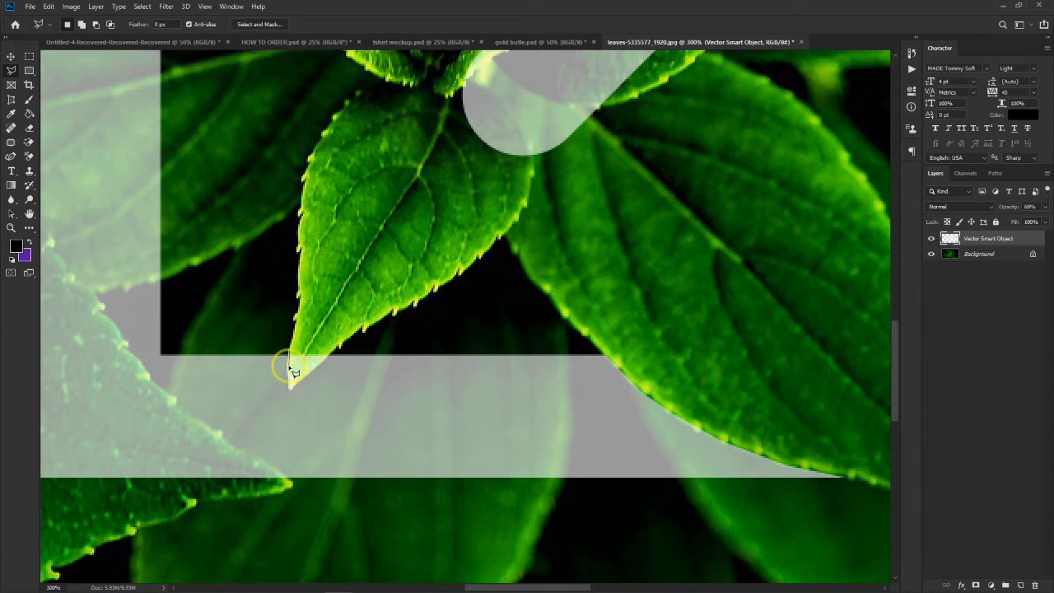
{"action": "mouse_move", "coordinate": [288, 363]}
{"action": "left_mouse_down"}
{"action": "mouse_move", "coordinate": [291, 387]}
{"action": "mouse_move", "coordinate": [330, 359]}
{"action": "mouse_move", "coordinate": [290, 354]}
{"action": "left_mouse_up"}
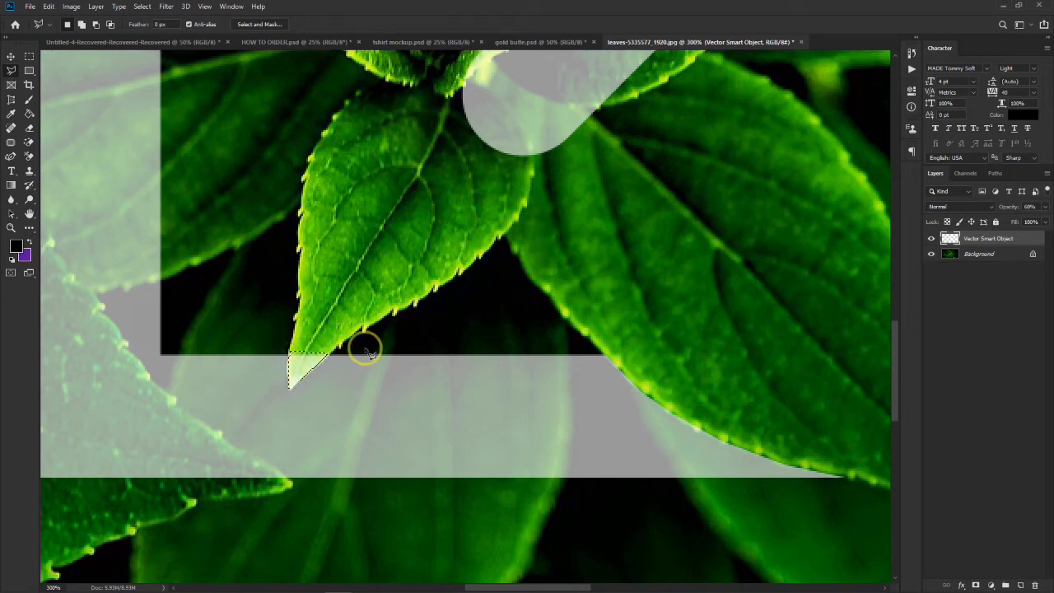
{"action": "scroll", "coordinate": [777, 348], "scroll_direction": "right", "scroll_amount": 3}
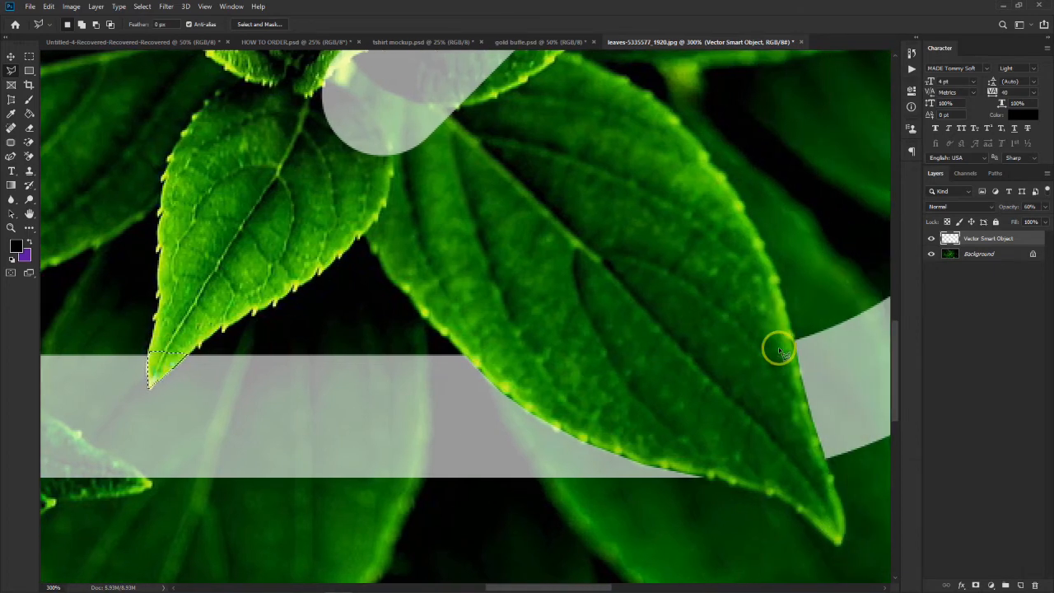
- Lasso the right-hand leaf where the monogram's outer curve crosses it, delete that part of the curve and deselect
{"action": "scroll", "coordinate": [779, 350], "scroll_direction": "right", "scroll_amount": 5}
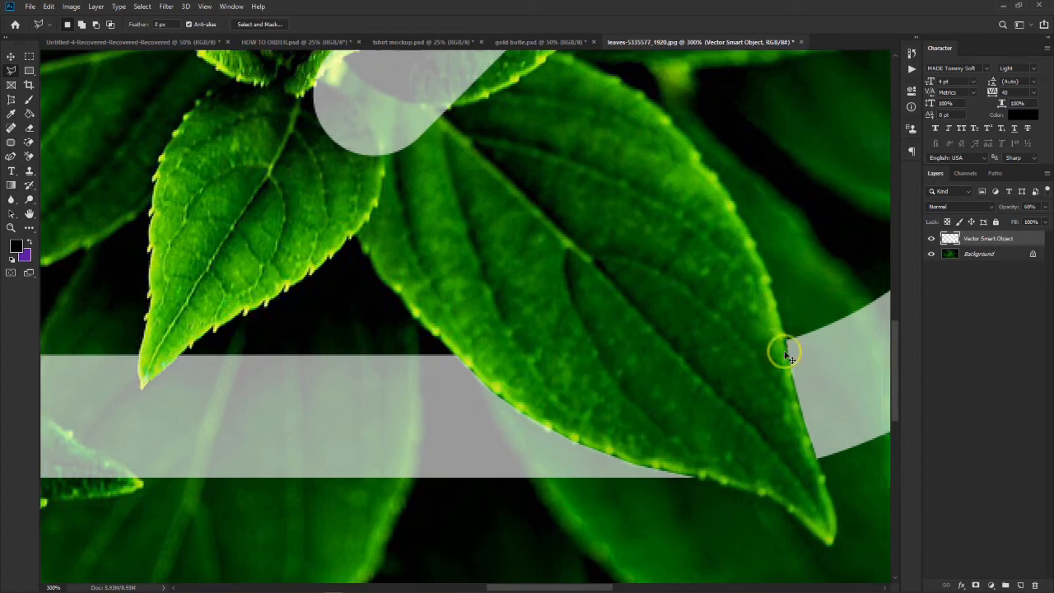
{"action": "scroll", "coordinate": [792, 372], "scroll_direction": "up", "scroll_amount": 5}
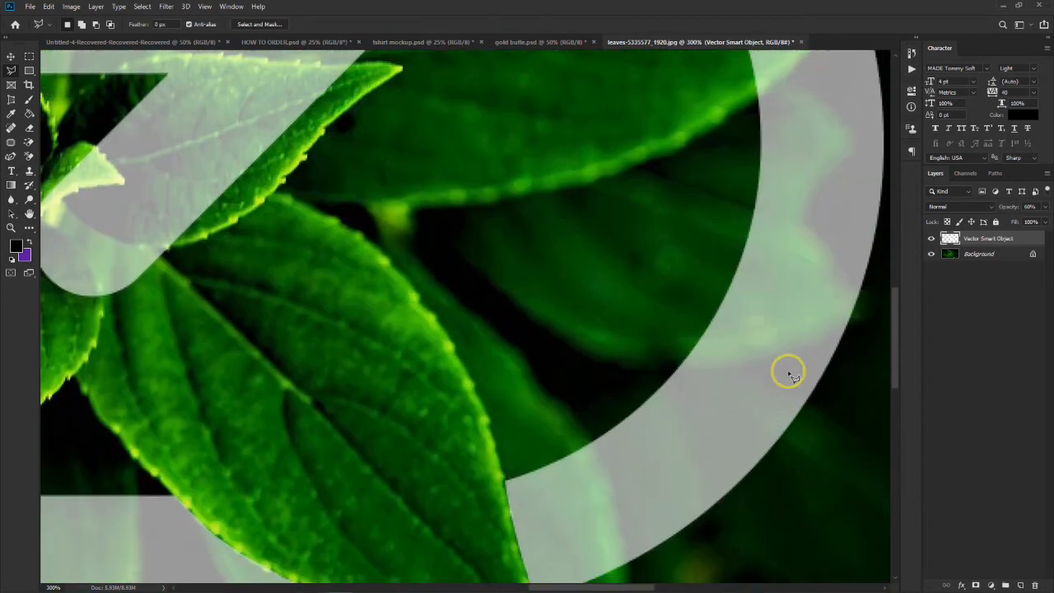
{"action": "scroll", "coordinate": [789, 375], "scroll_direction": "up", "scroll_amount": 2}
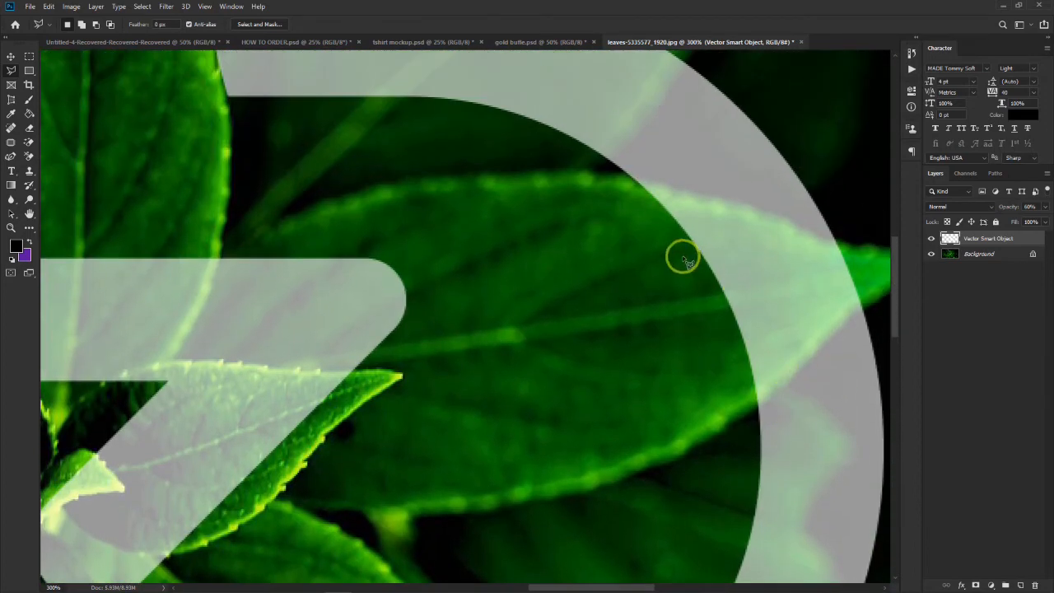
{"action": "left_click", "coordinate": [631, 176]}
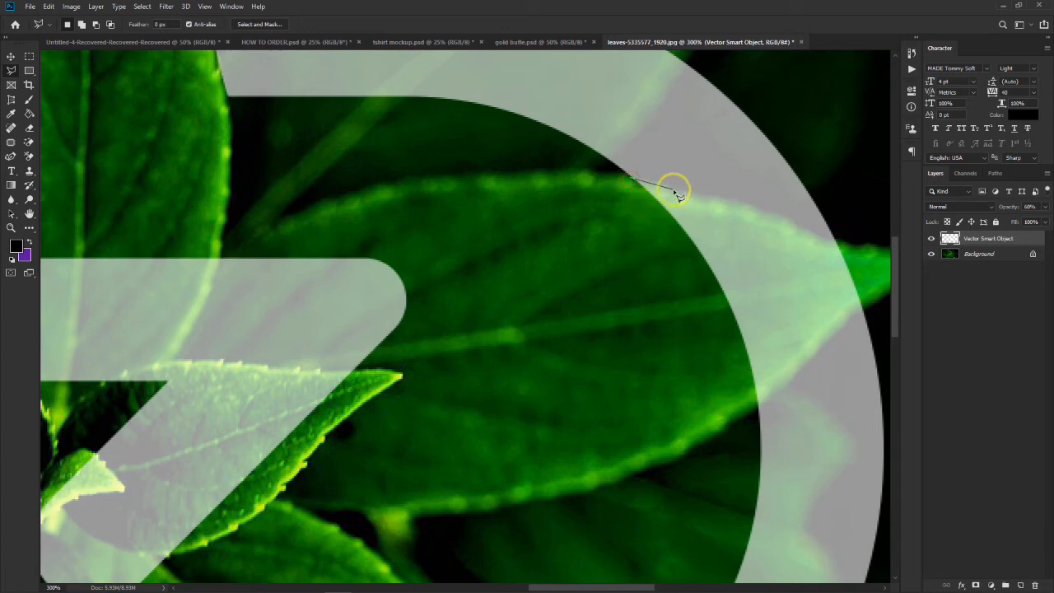
{"action": "left_click", "coordinate": [676, 191]}
{"action": "left_click", "coordinate": [727, 201]}
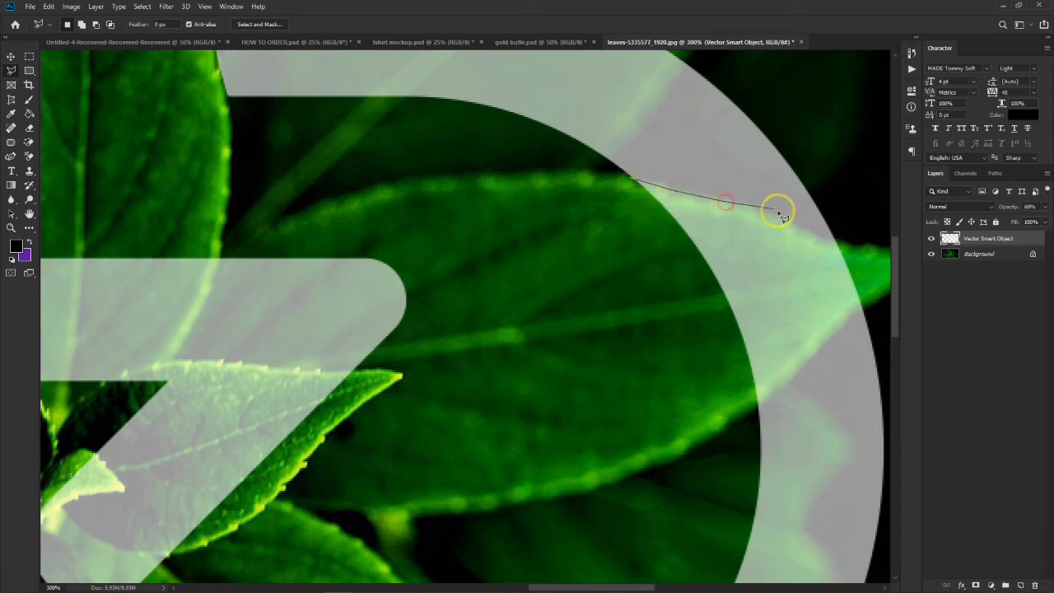
{"action": "left_click", "coordinate": [838, 243]}
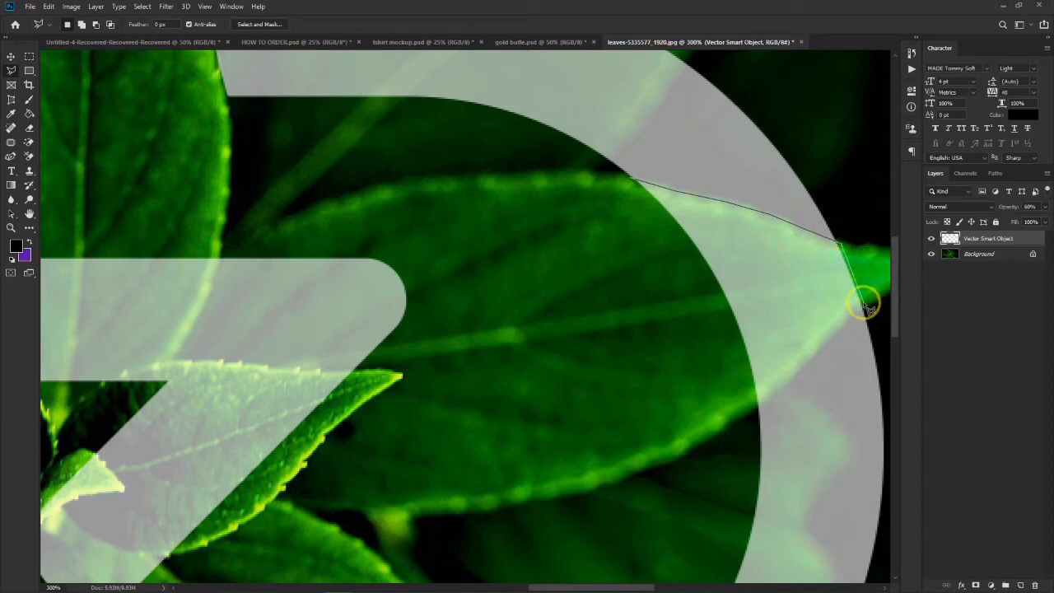
{"action": "left_click", "coordinate": [833, 334]}
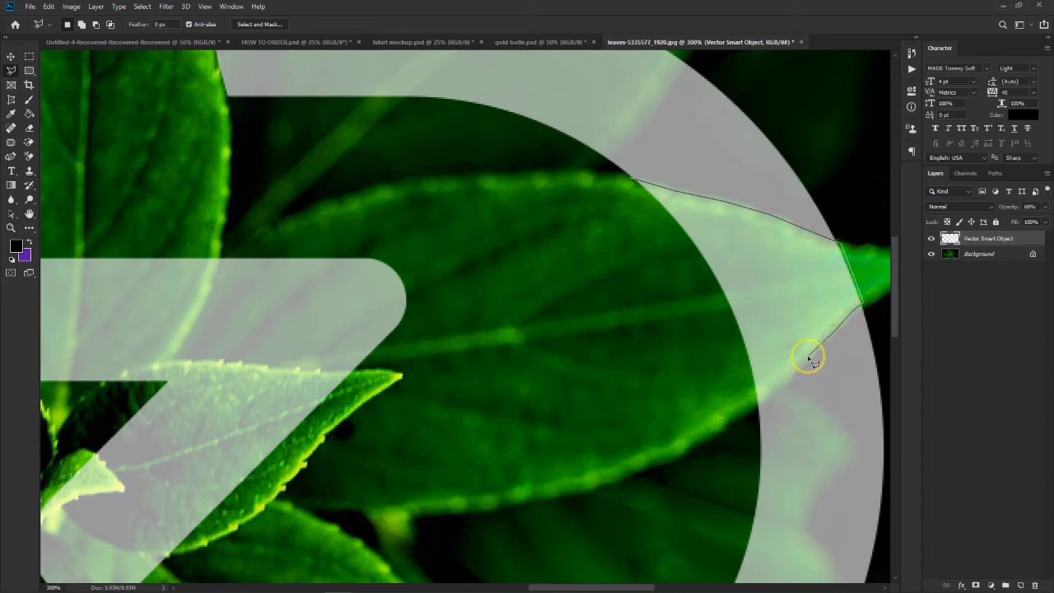
{"action": "left_click", "coordinate": [754, 404]}
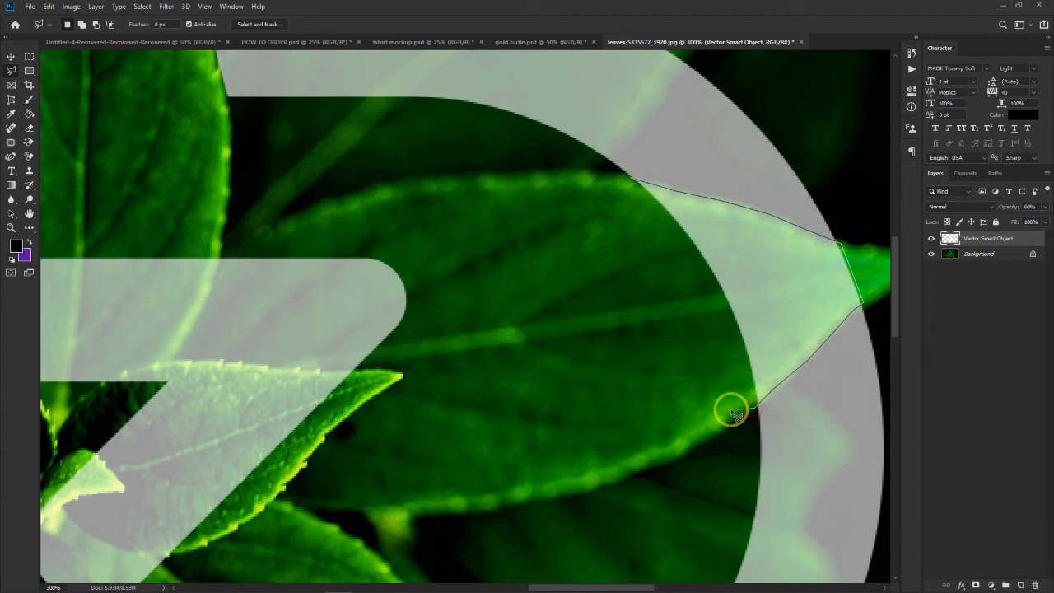
{"action": "left_click", "coordinate": [629, 182]}
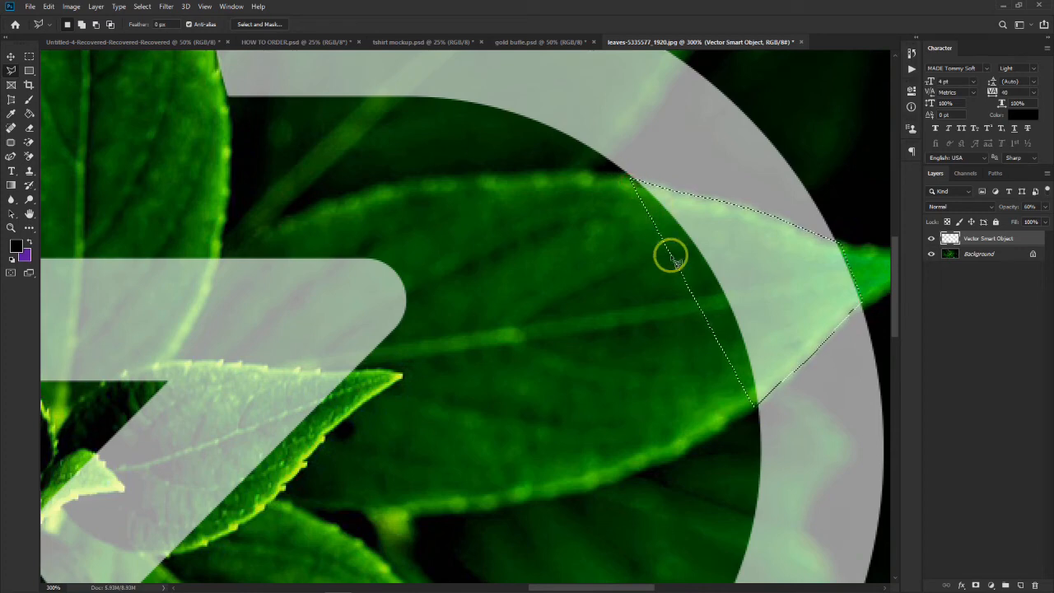
{"action": "key", "text": "Delete"}
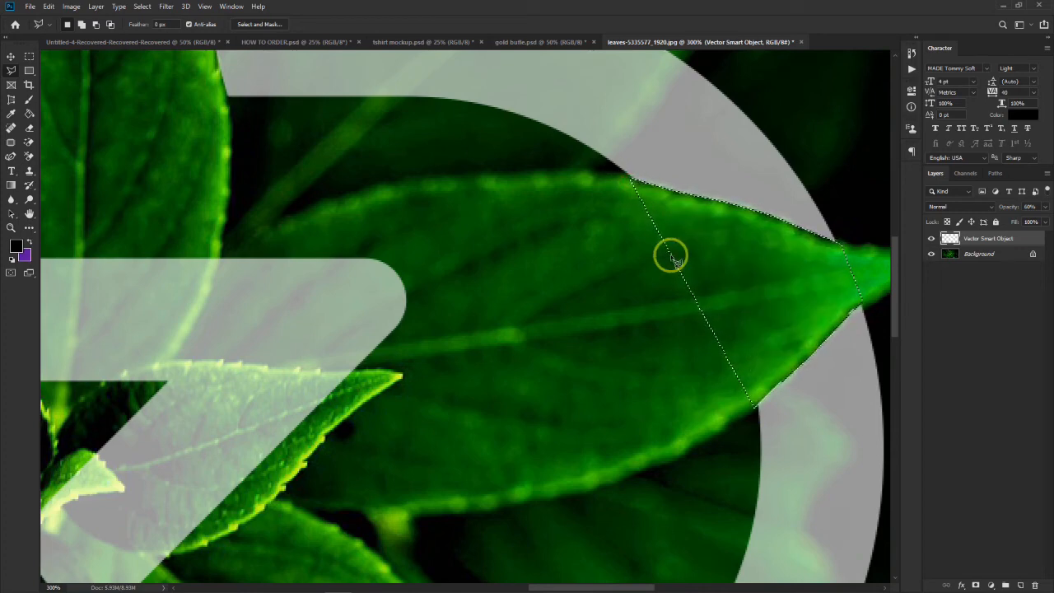
{"action": "key", "text": "ctrl+d"}
- Raise the Vector Smart Object layer's opacity to 100% and check the whole monogram over the leaves
{"action": "key", "text": "ctrl+minus"}
{"action": "key", "text": "ctrl+minus"}
{"action": "key", "text": "ctrl+minus"}
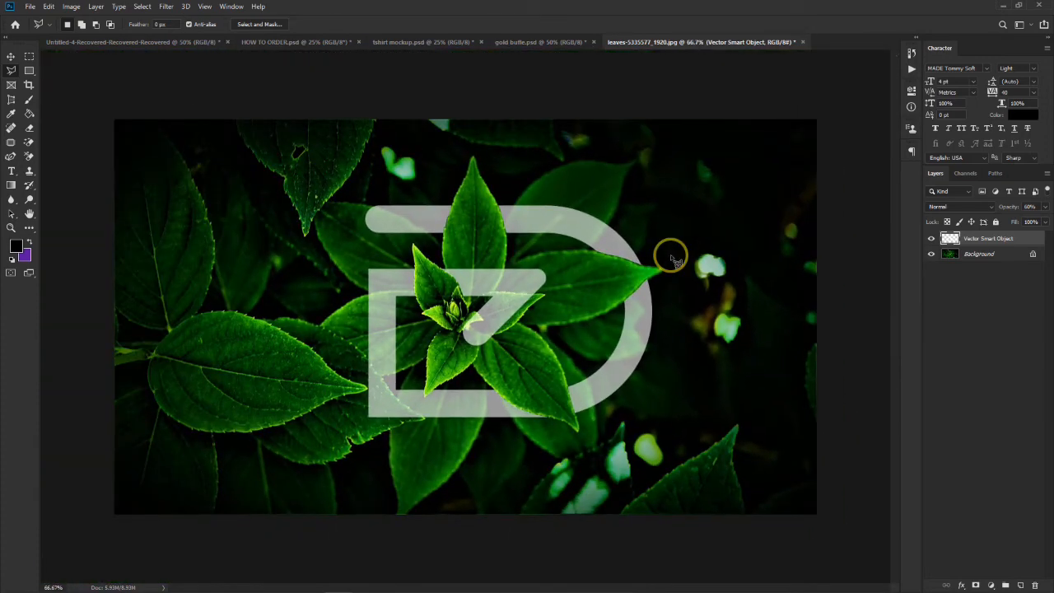
{"action": "left_click", "coordinate": [11, 56]}
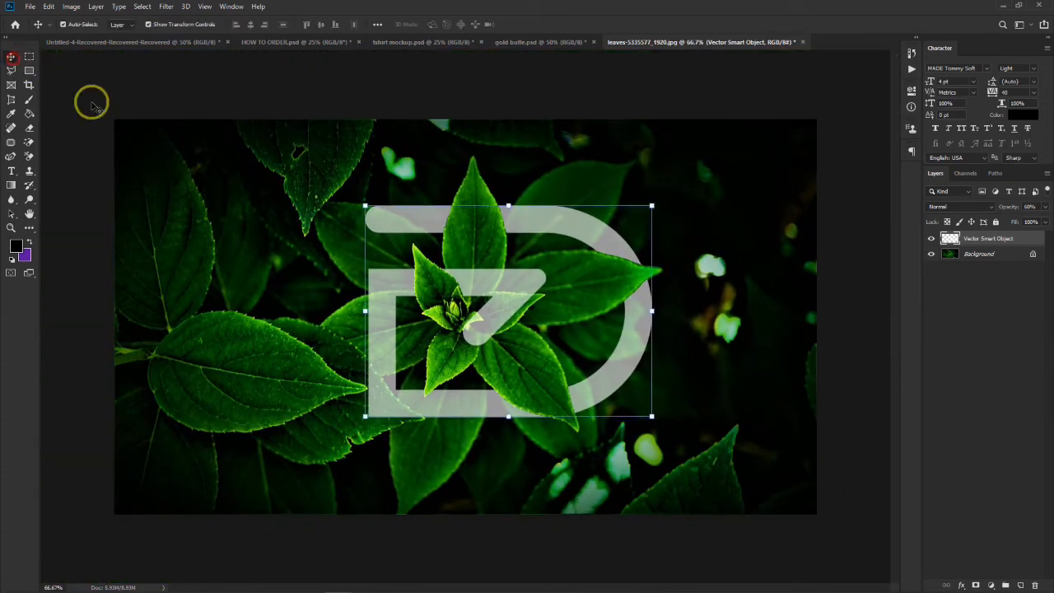
{"action": "left_click", "coordinate": [1016, 207]}
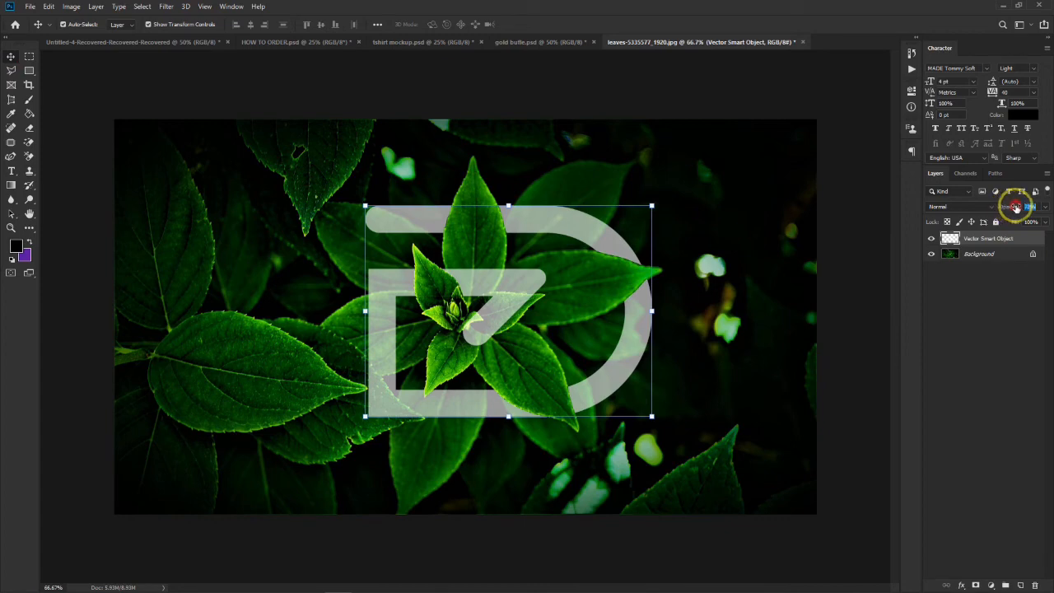
{"action": "left_click_drag", "start_coordinate": [1016, 208], "coordinate": [1042, 211]}
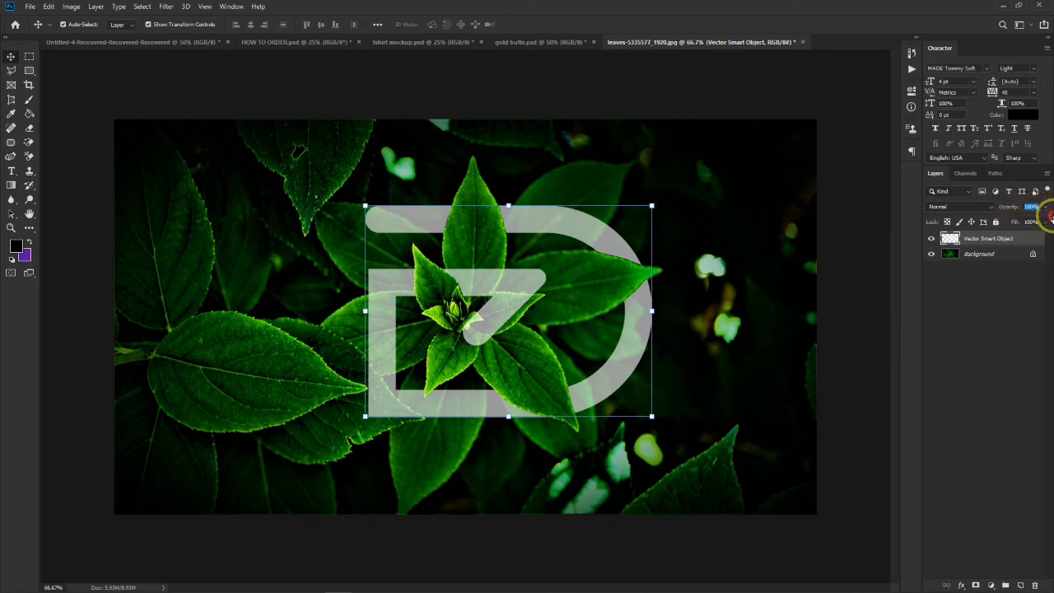
{"action": "left_click", "coordinate": [824, 285]}
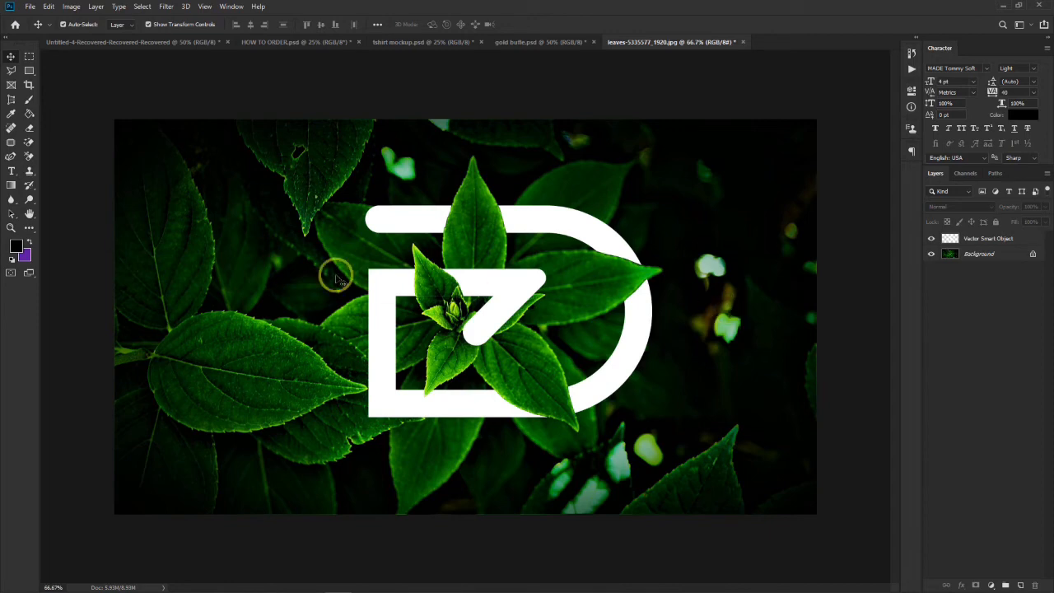
{"action": "key", "text": "ctrl+minus"}
{"action": "key", "text": "ctrl+minus"}
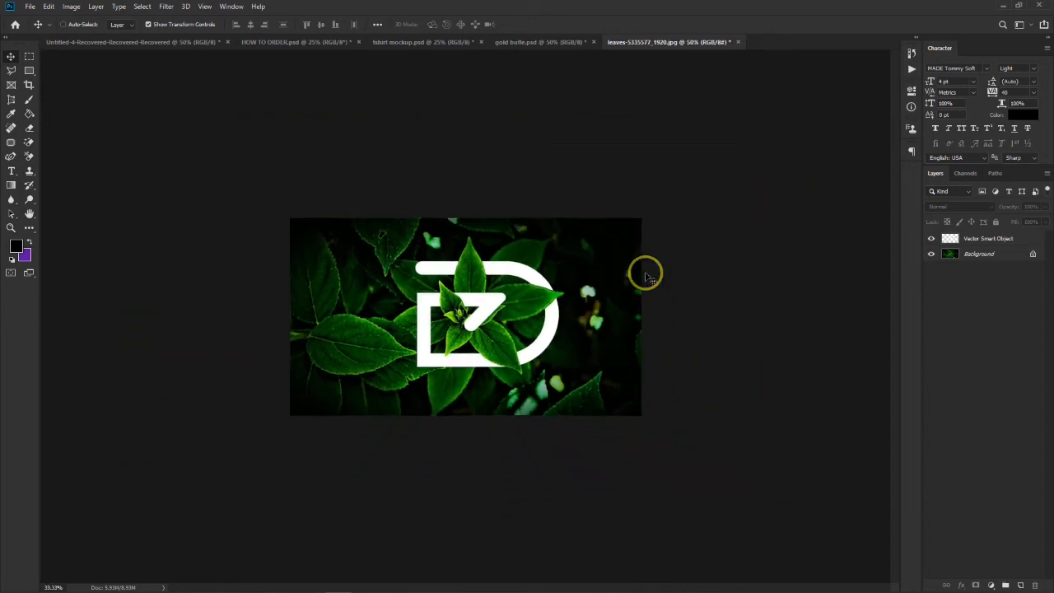
- Undo the opacity change and the right-hand leaf's cutout along with its selection, returning to that leaf
{"action": "key", "text": "ctrl+plus"}
{"action": "key", "text": "ctrl+plus"}
{"action": "key", "text": "ctrl+plus"}
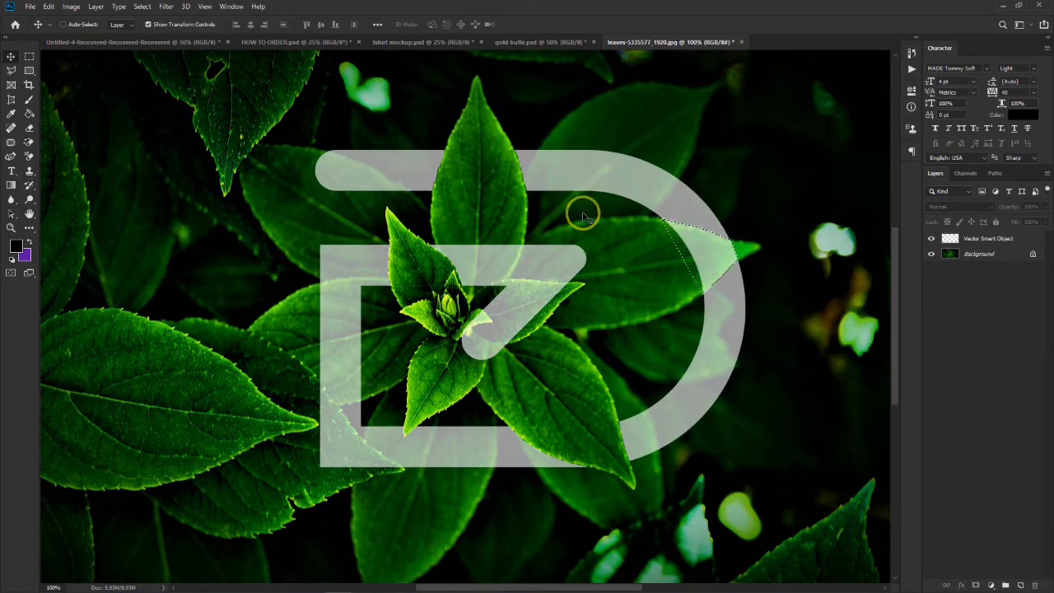
{"action": "key", "text": "ctrl+plus"}
{"action": "key", "text": "ctrl+plus"}
{"action": "scroll", "coordinate": [584, 195], "scroll_direction": "right", "scroll_amount": 8}
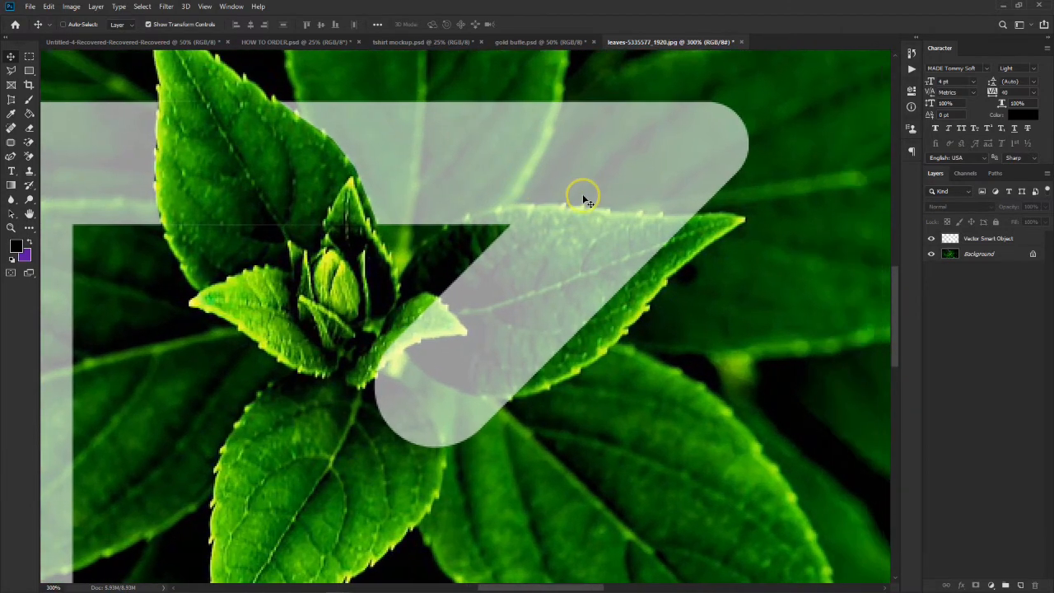
{"action": "scroll", "coordinate": [589, 206], "scroll_direction": "right", "scroll_amount": 2}
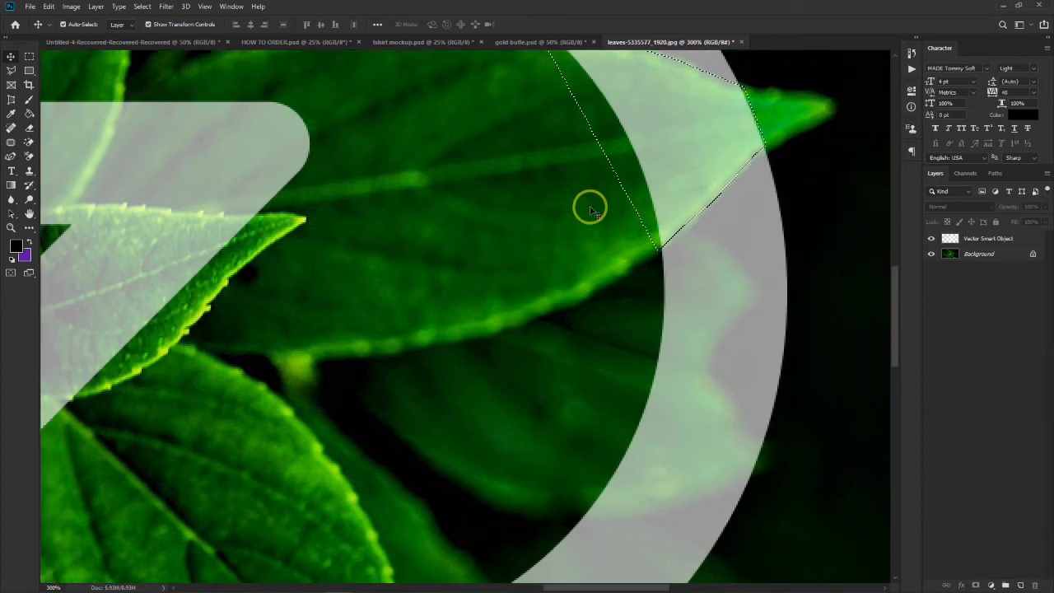
{"action": "scroll", "coordinate": [589, 206], "scroll_direction": "up", "scroll_amount": 3}
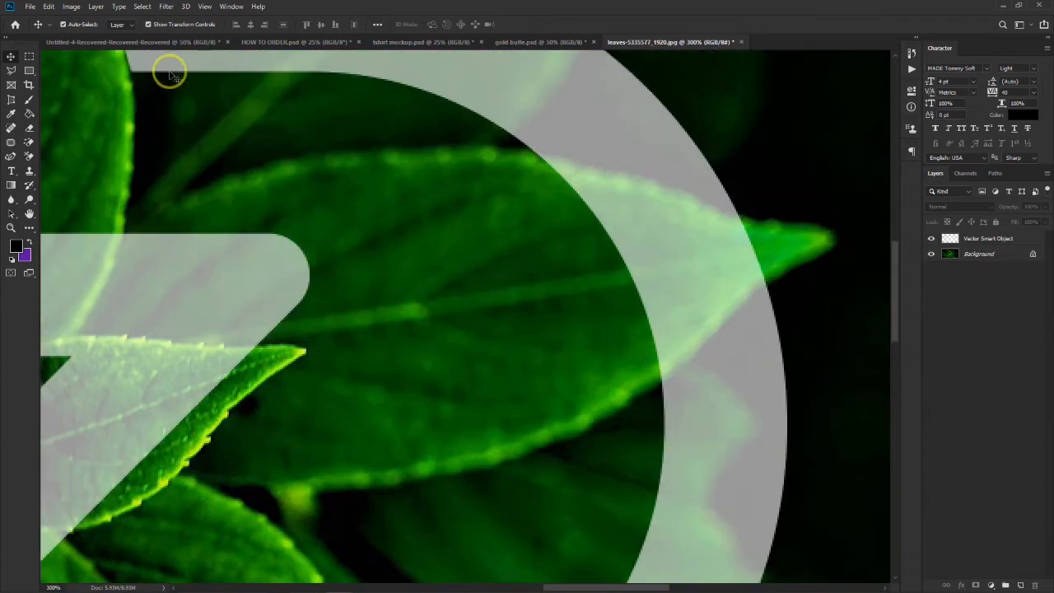
- Outline the right-hand leaf more closely with the Polygonal Lasso and delete the Vector Smart Object's curve over it, leaving nothing selected
{"action": "left_click", "coordinate": [11, 70]}
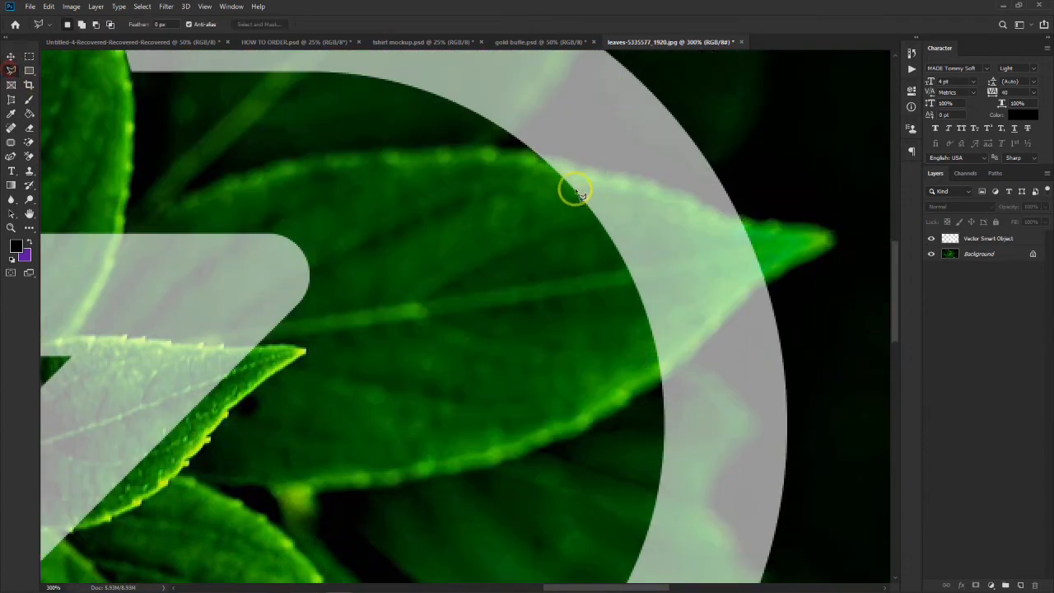
{"action": "left_click", "coordinate": [544, 164]}
{"action": "left_click_drag", "start_coordinate": [571, 172], "coordinate": [620, 187]}
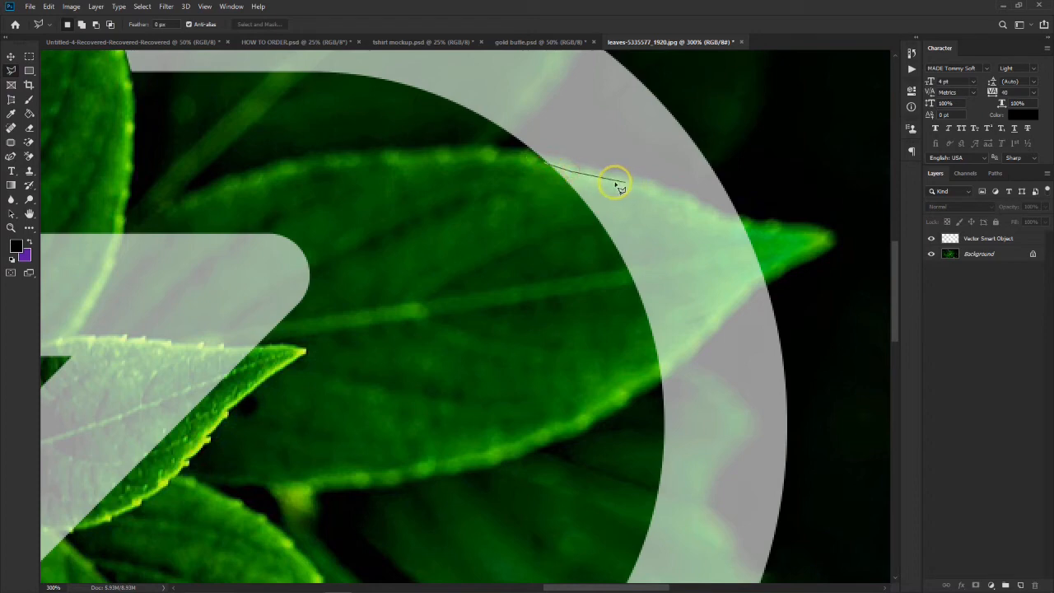
{"action": "left_click", "coordinate": [644, 184]}
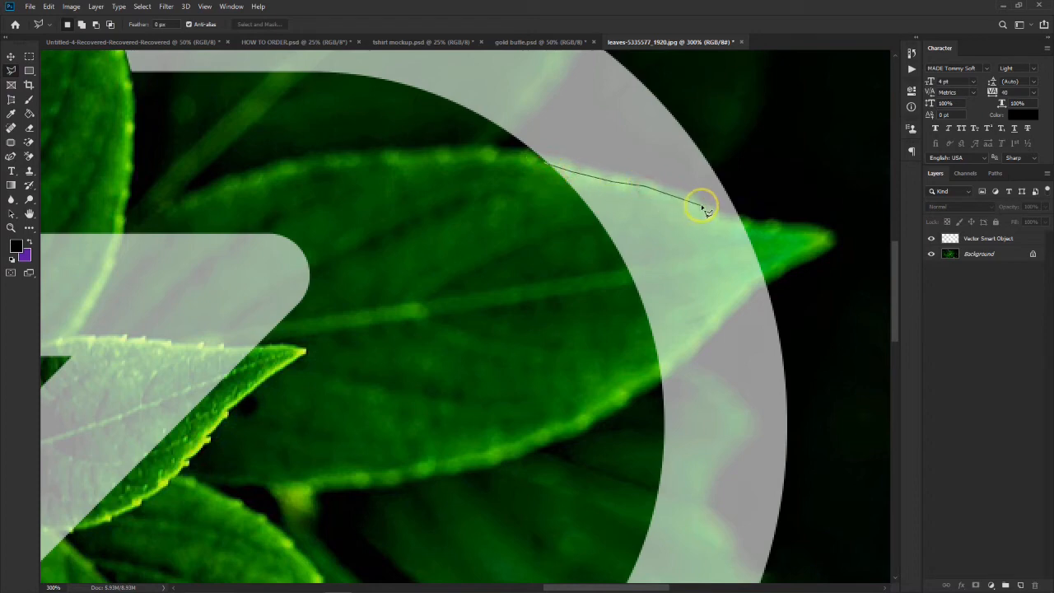
{"action": "left_click", "coordinate": [702, 207]}
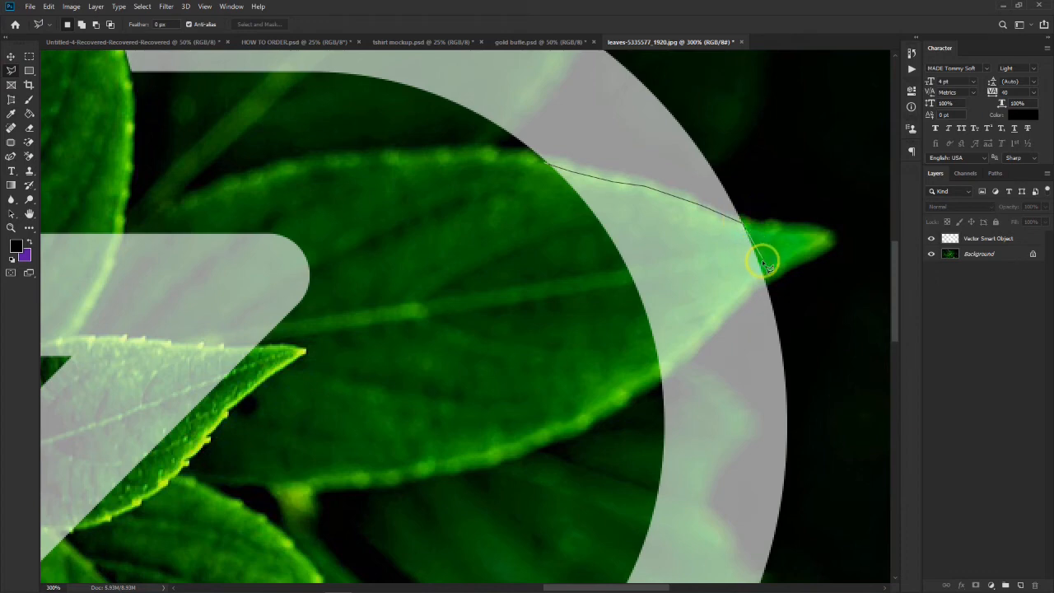
{"action": "left_click", "coordinate": [732, 309]}
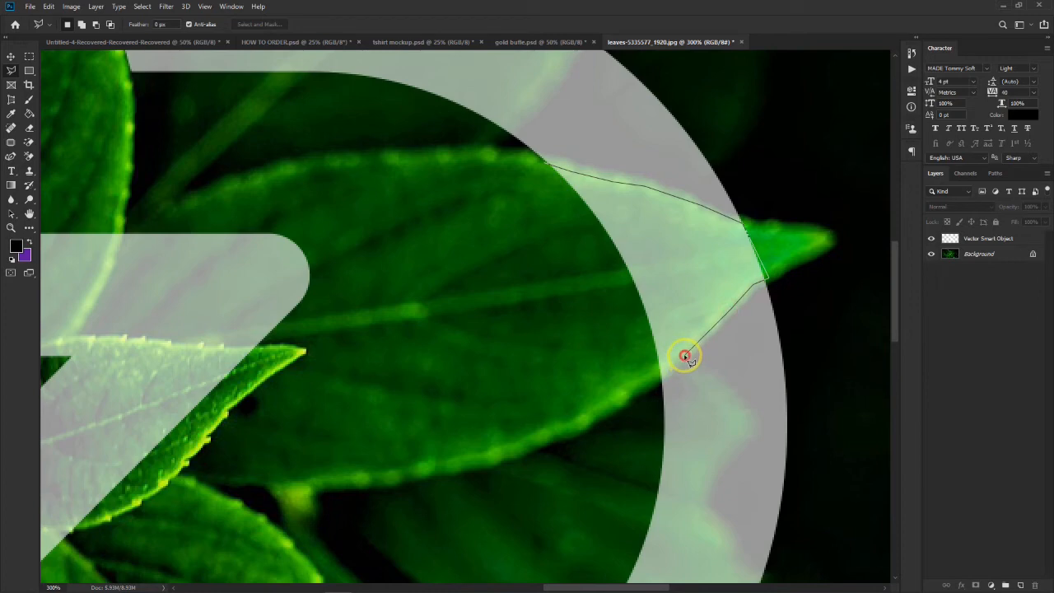
{"action": "left_click", "coordinate": [662, 378]}
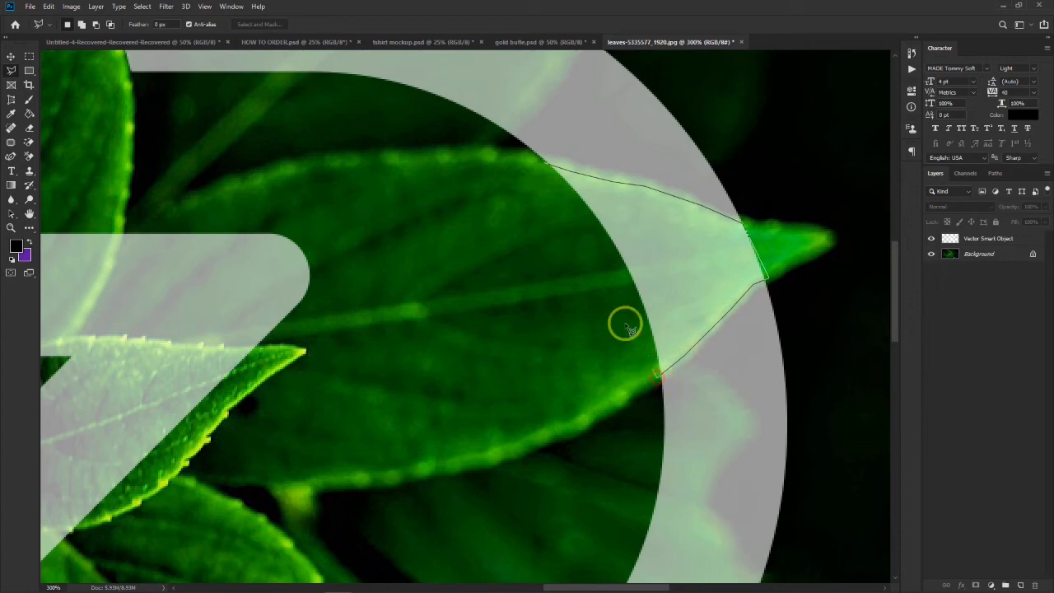
{"action": "left_click", "coordinate": [546, 166]}
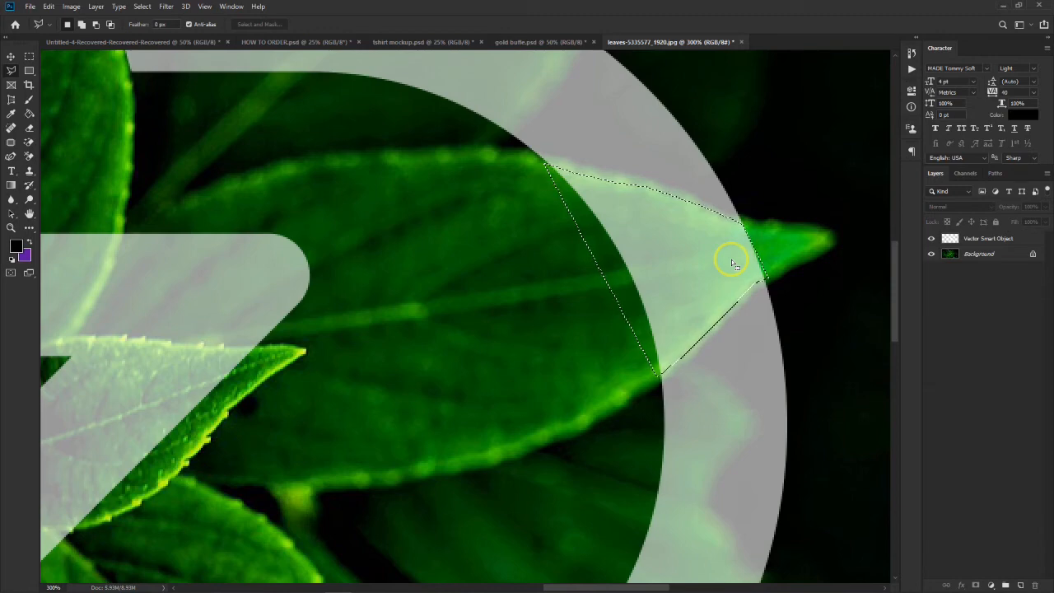
{"action": "left_click", "coordinate": [1011, 238]}
{"action": "left_click", "coordinate": [1007, 295]}
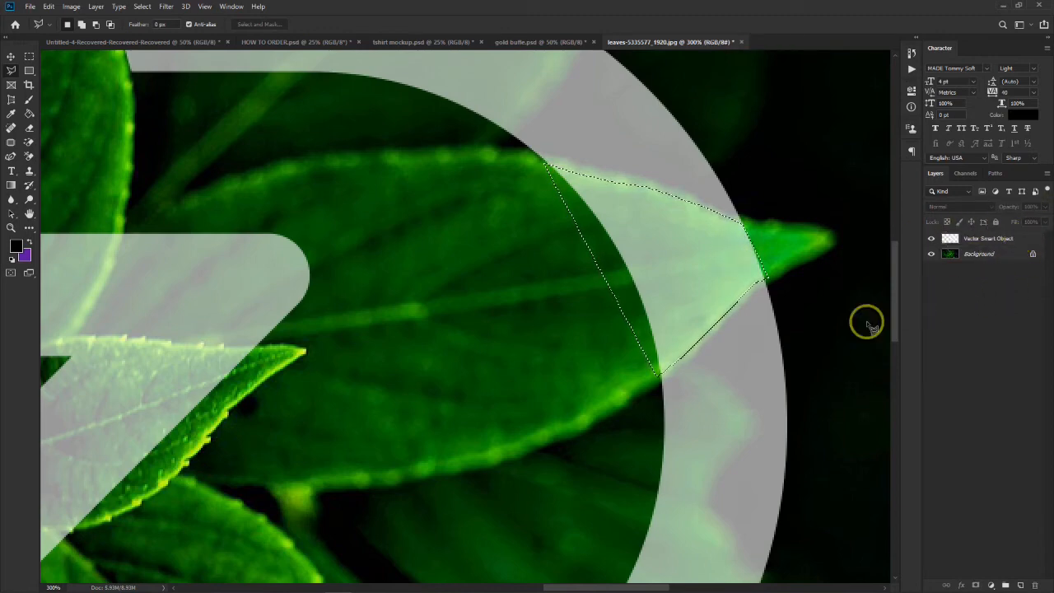
{"action": "left_click", "coordinate": [1019, 239]}
{"action": "key", "text": "Delete"}
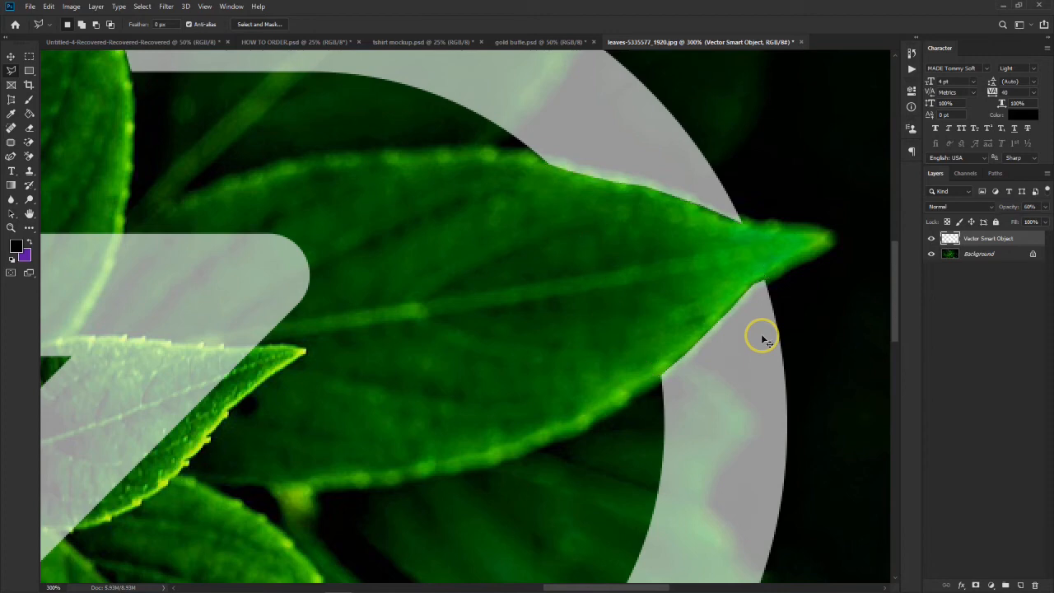
- Set the Vector Smart Object layer's opacity to 100%
{"action": "key", "text": "ctrl+minus"}
{"action": "key", "text": "ctrl+minus"}
{"action": "key", "text": "ctrl+minus"}
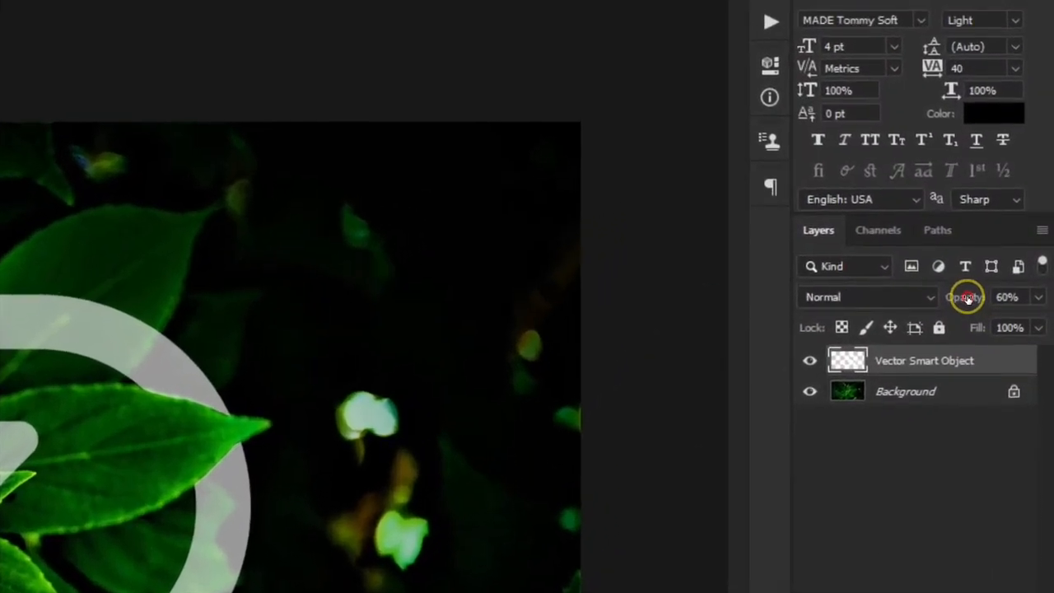
{"action": "left_click_drag", "start_coordinate": [1010, 208], "coordinate": [1046, 209]}
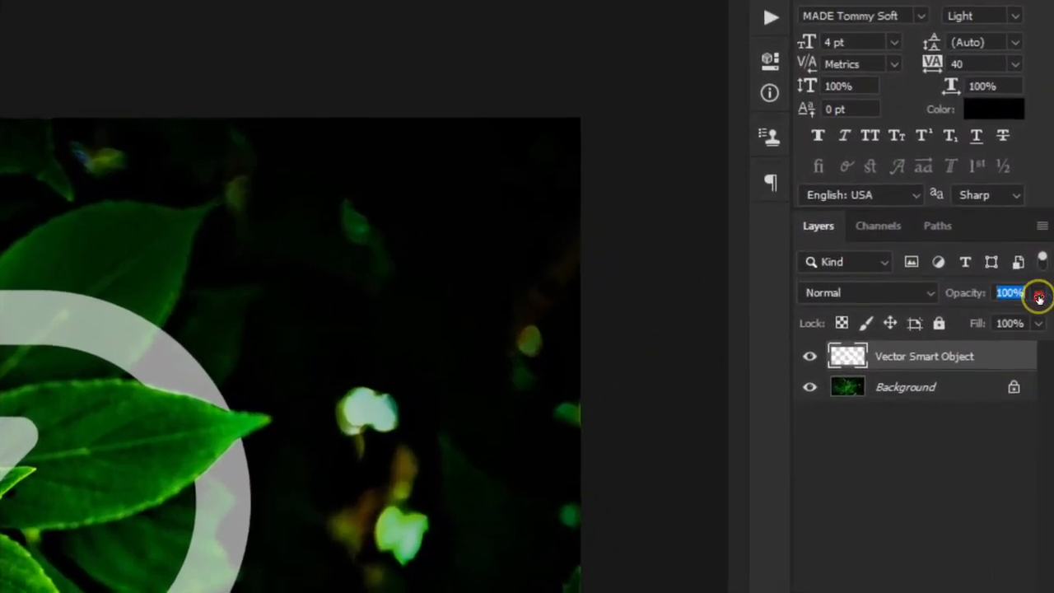
{"action": "left_click_drag", "start_coordinate": [1039, 298], "coordinate": [1035, 294]}
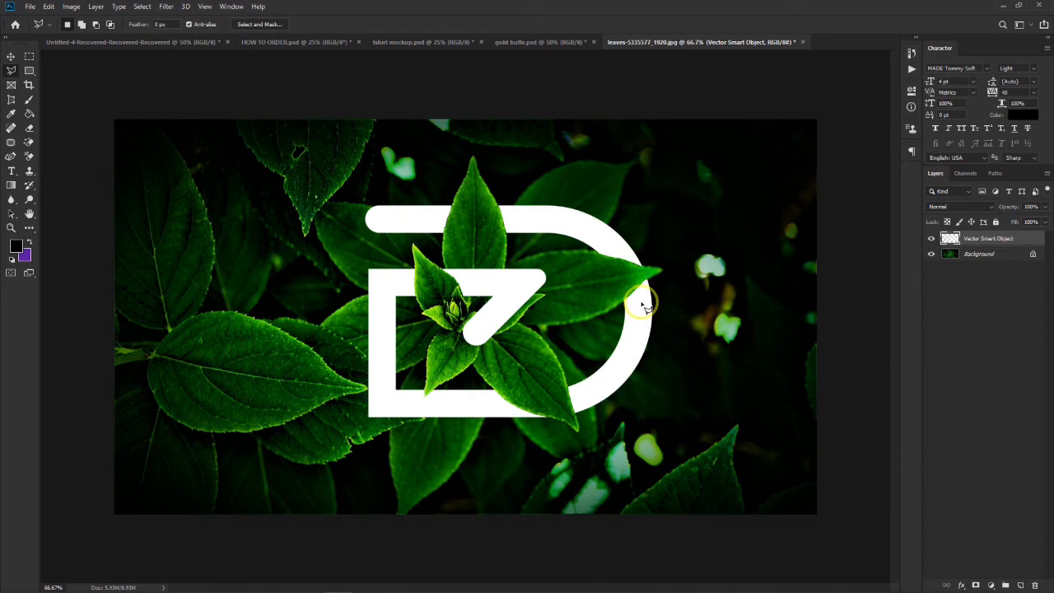
- Examine the interwoven white monogram as a whole, and inspect the cut edges around the central leaves
{"action": "key", "text": "ctrl+minus"}
{"action": "key", "text": "ctrl+minus"}
{"action": "key", "text": "ctrl+minus"}
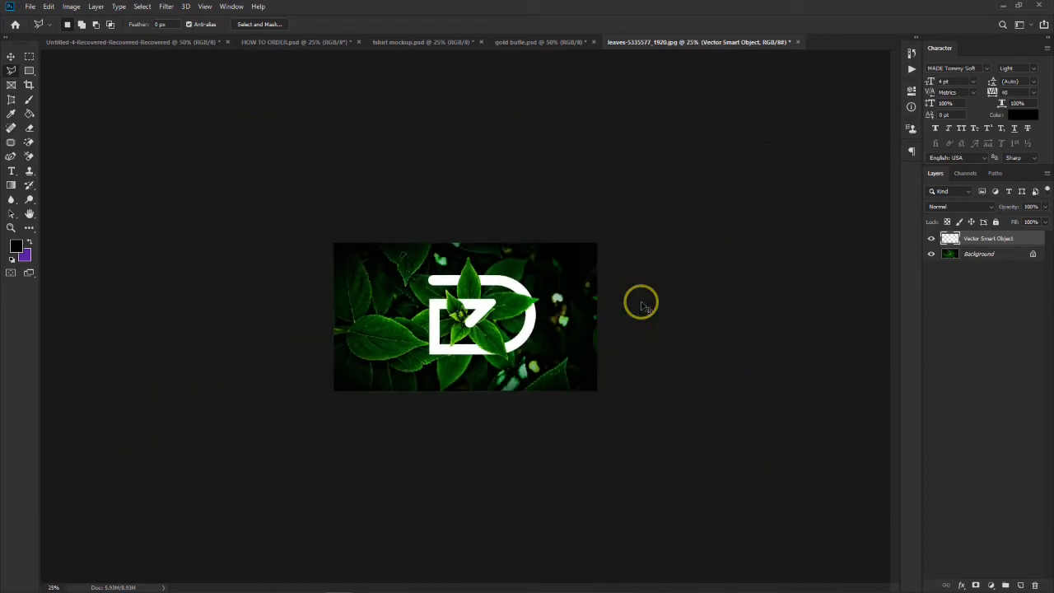
{"action": "key", "text": "ctrl+plus"}
{"action": "key", "text": "ctrl+plus"}
{"action": "key", "text": "ctrl+plus"}
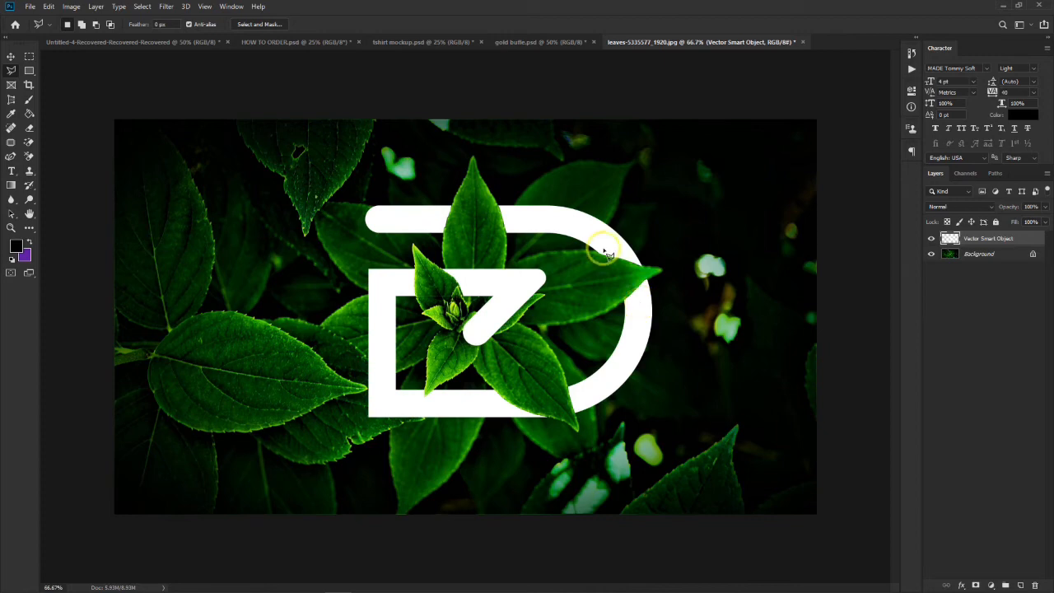
{"action": "key", "text": "ctrl+plus"}
{"action": "key", "text": "ctrl+plus"}
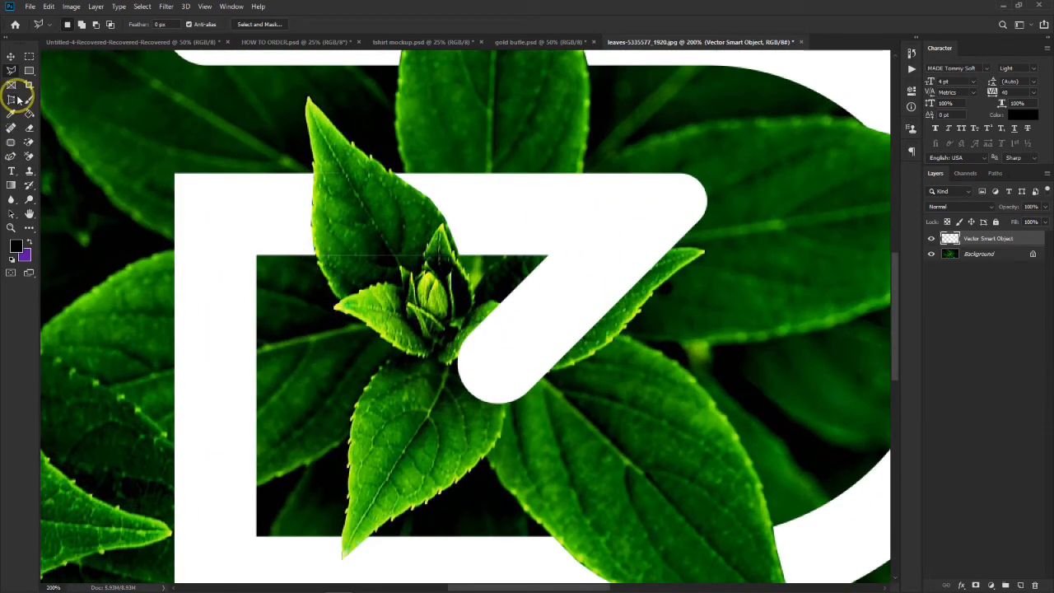
- Erase the leftover white edges over the upper central leaf and the right-hand leaf on the Vector Smart Object layer with a 42 px Eraser
{"action": "left_click", "coordinate": [29, 129]}
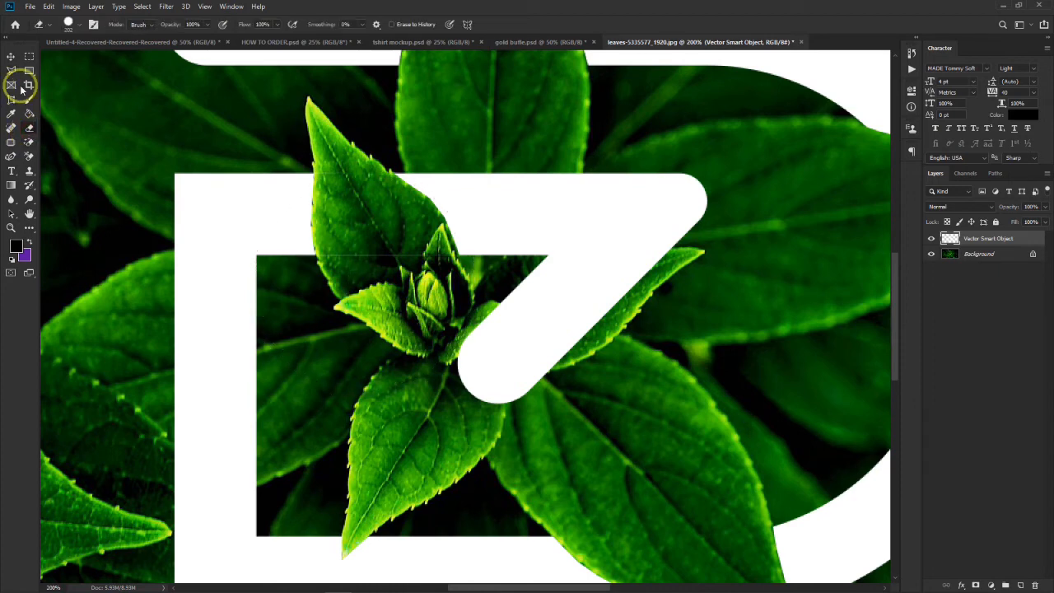
{"action": "left_click", "coordinate": [75, 23]}
{"action": "left_click_drag", "start_coordinate": [83, 60], "coordinate": [75, 60]}
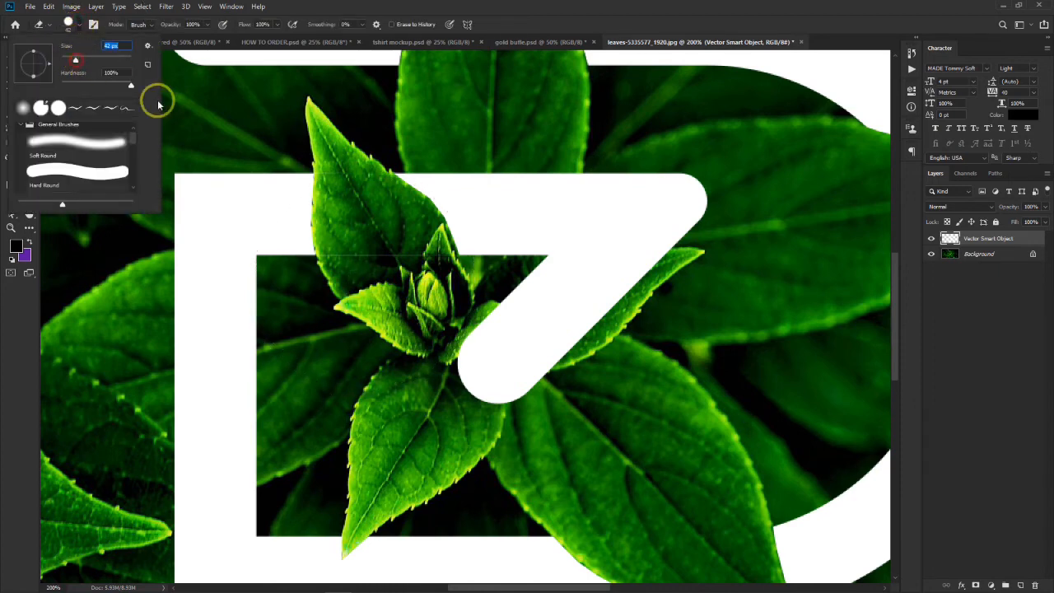
{"action": "left_click", "coordinate": [403, 266]}
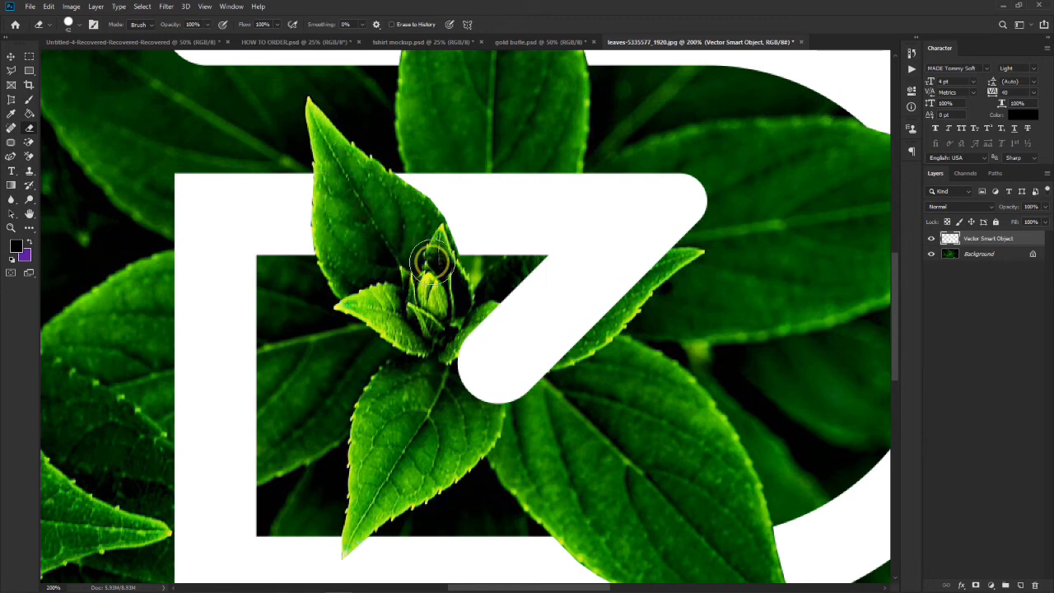
{"action": "scroll", "coordinate": [705, 230], "scroll_direction": "right", "scroll_amount": 3}
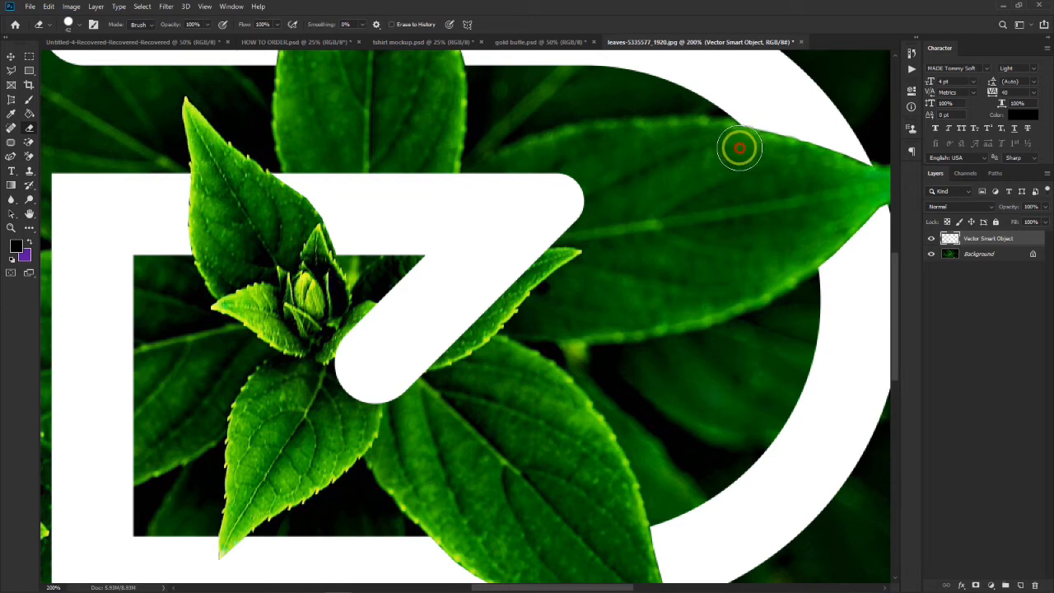
{"action": "left_click_drag", "start_coordinate": [739, 148], "coordinate": [802, 172]}
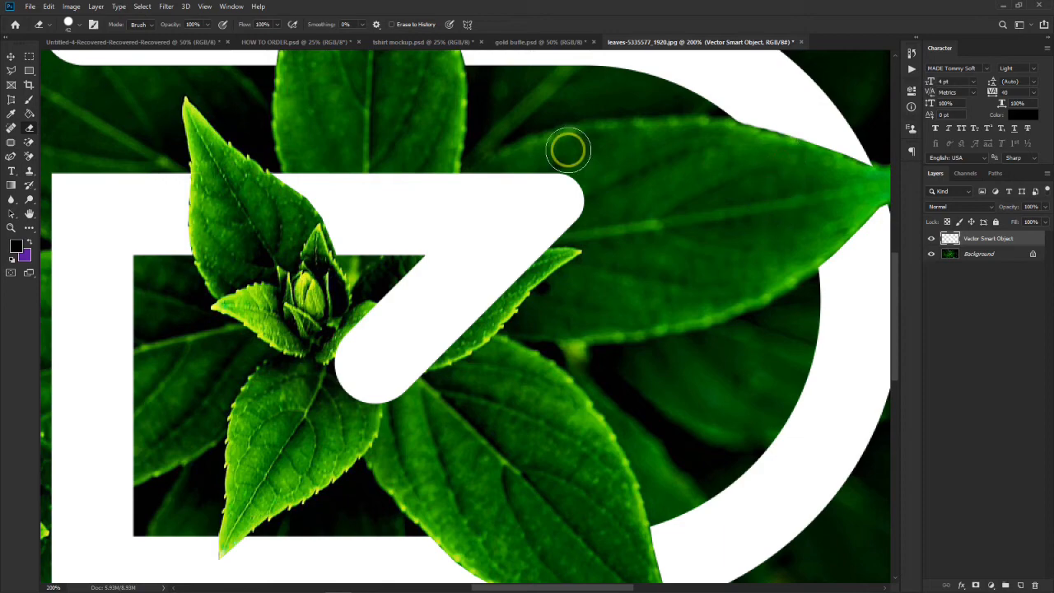
{"action": "key", "text": "ctrl+0"}
{"action": "key", "text": "ctrl+minus"}
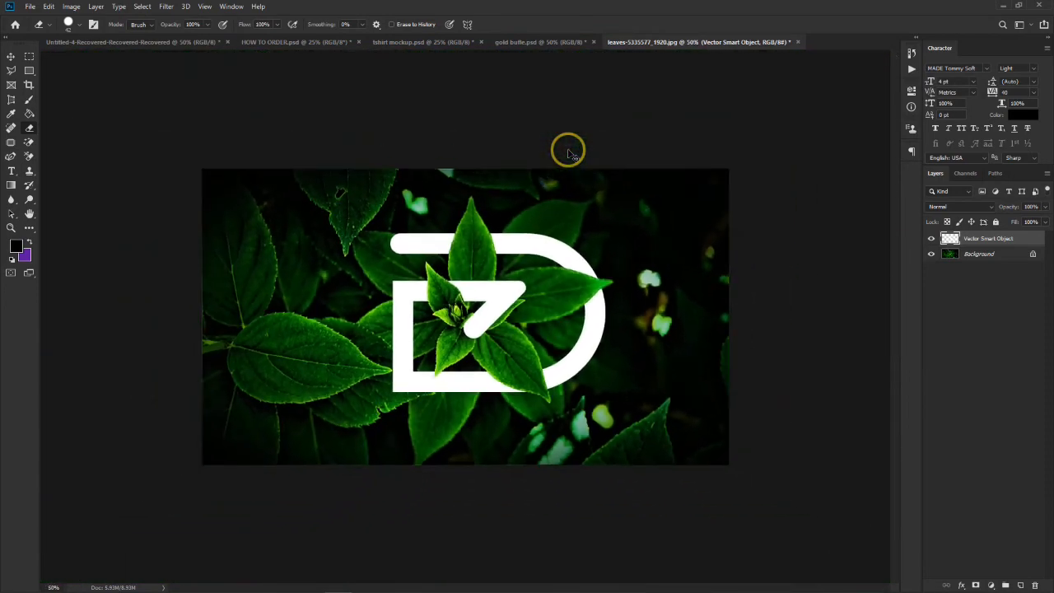
{"action": "key", "text": "ctrl+BackSpace"}
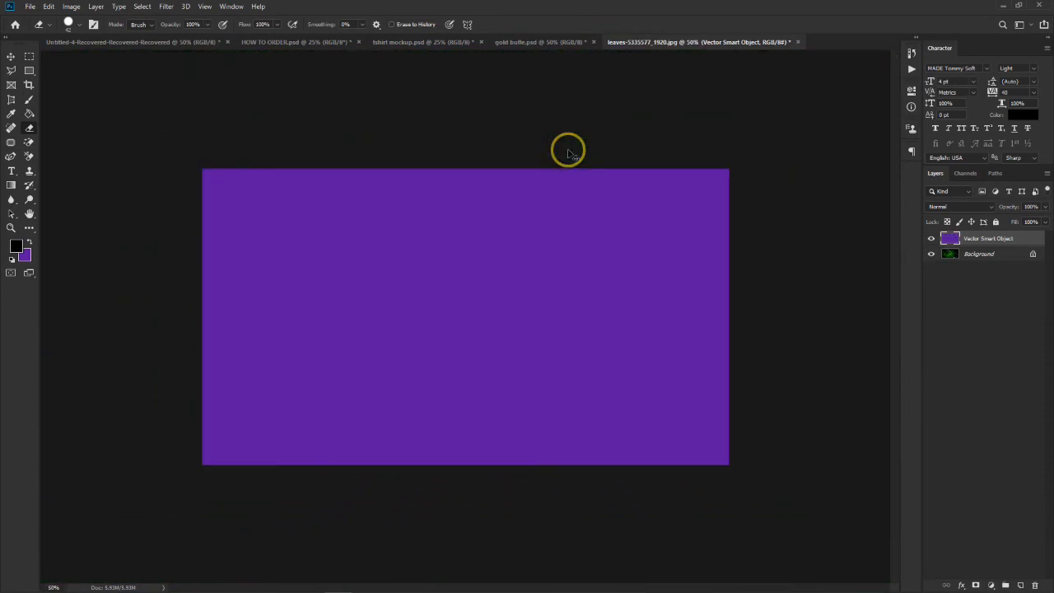
{"action": "key", "text": "ctrl+z"}
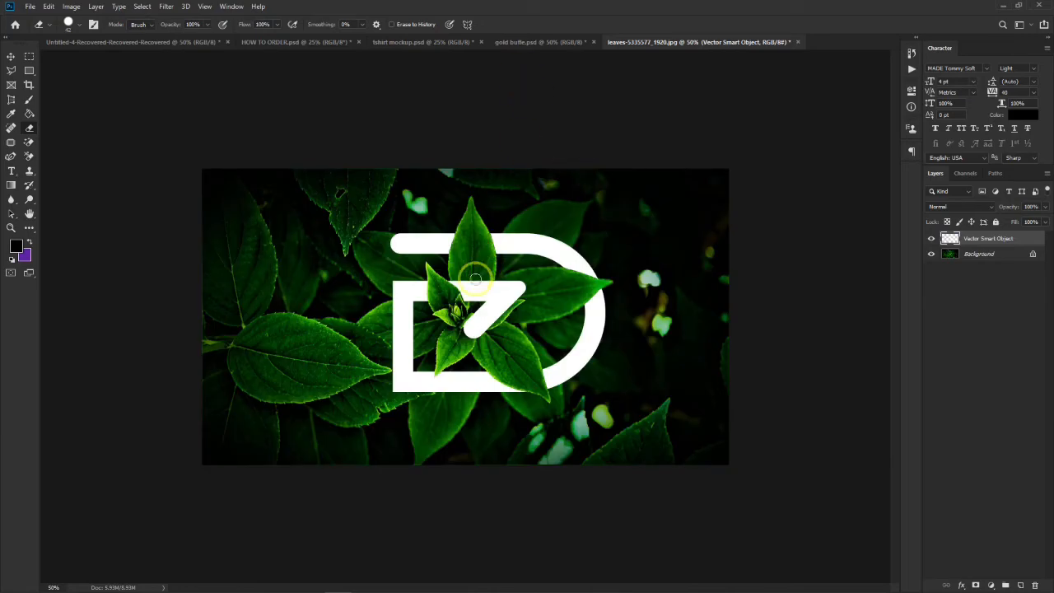
- Try black strokes on the monogram's upper bar with a 66 px Soft Round brush at 6% and 100% opacity, undoing the full-opacity stroke
{"action": "scroll", "coordinate": [449, 323], "scroll_direction": "up", "scroll_amount": 2}
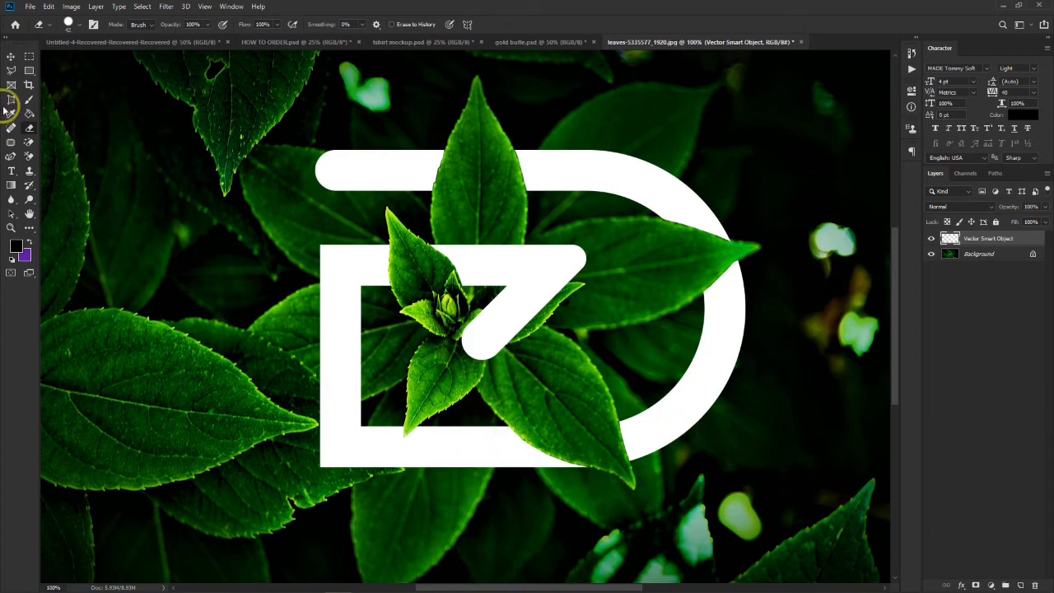
{"action": "left_click", "coordinate": [29, 99]}
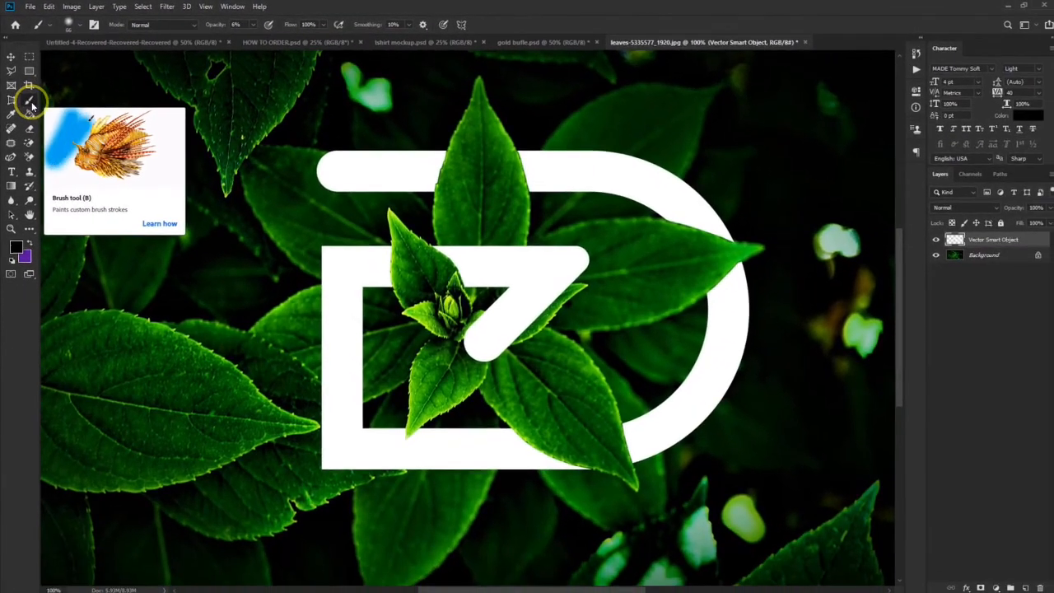
{"action": "left_click", "coordinate": [78, 29]}
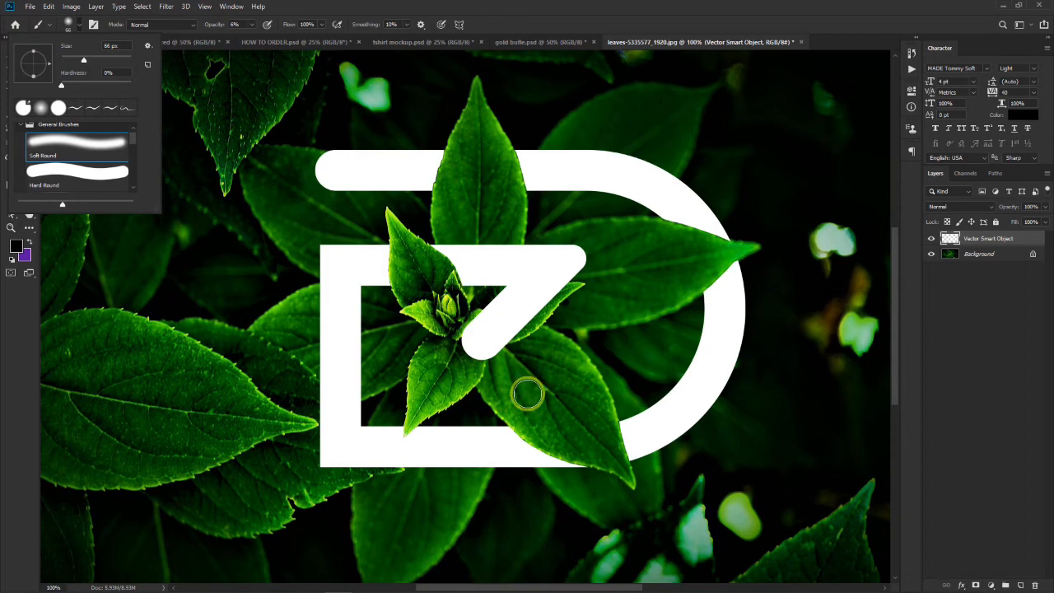
{"action": "left_click", "coordinate": [217, 25]}
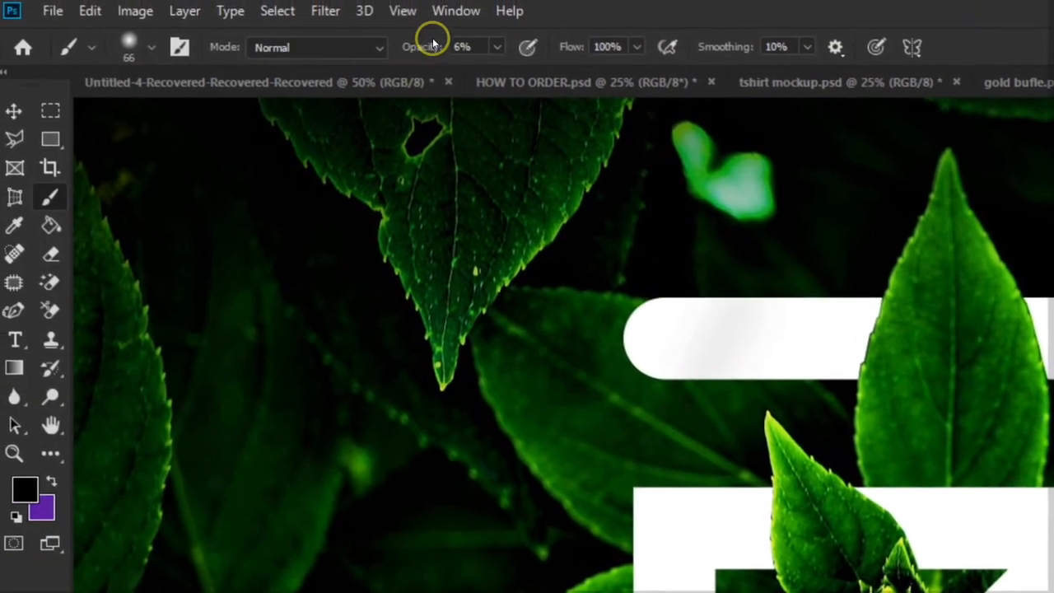
{"action": "left_click_drag", "start_coordinate": [433, 49], "coordinate": [583, 60]}
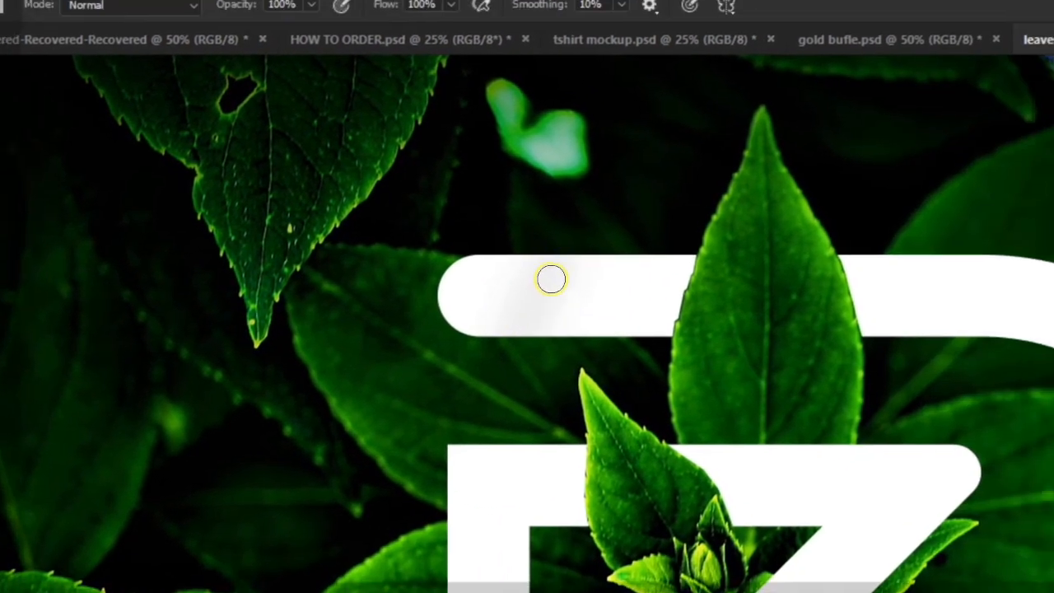
{"action": "left_click", "coordinate": [745, 319]}
{"action": "left_click", "coordinate": [502, 342], "text": "shift"}
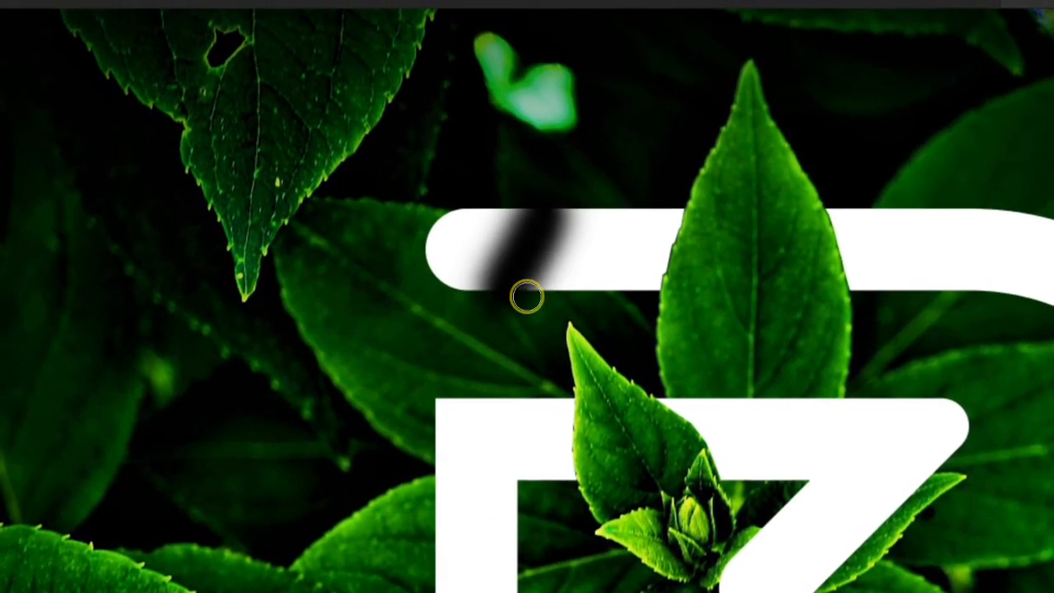
{"action": "key", "text": "ctrl+z"}
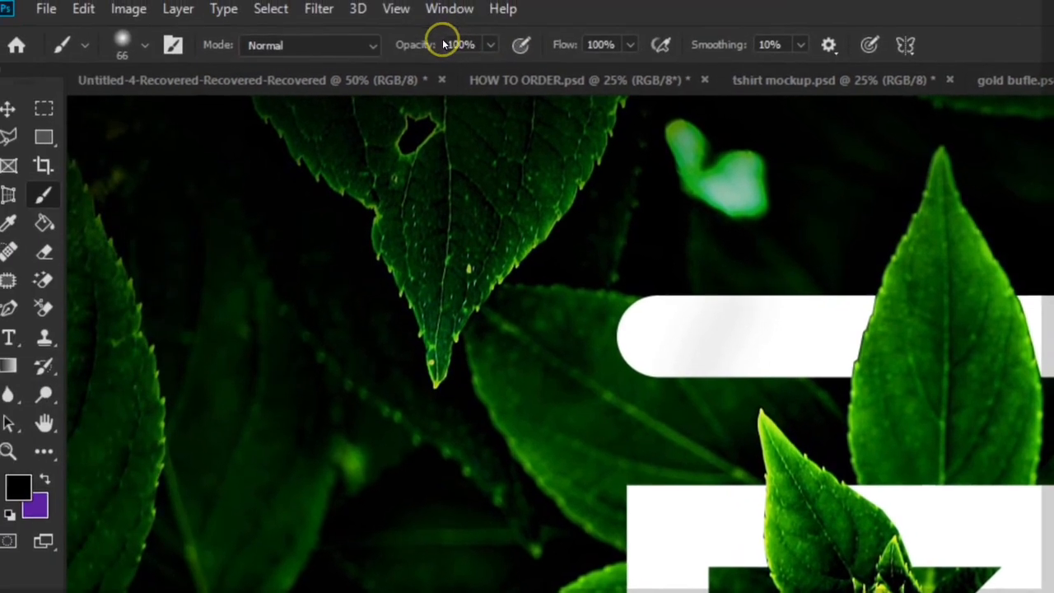
- Set the brush opacity to 15%, test it on the upper bar, and compare the Hard Round and Soft Round tips, keeping Soft Round
{"action": "left_click", "coordinate": [419, 45]}
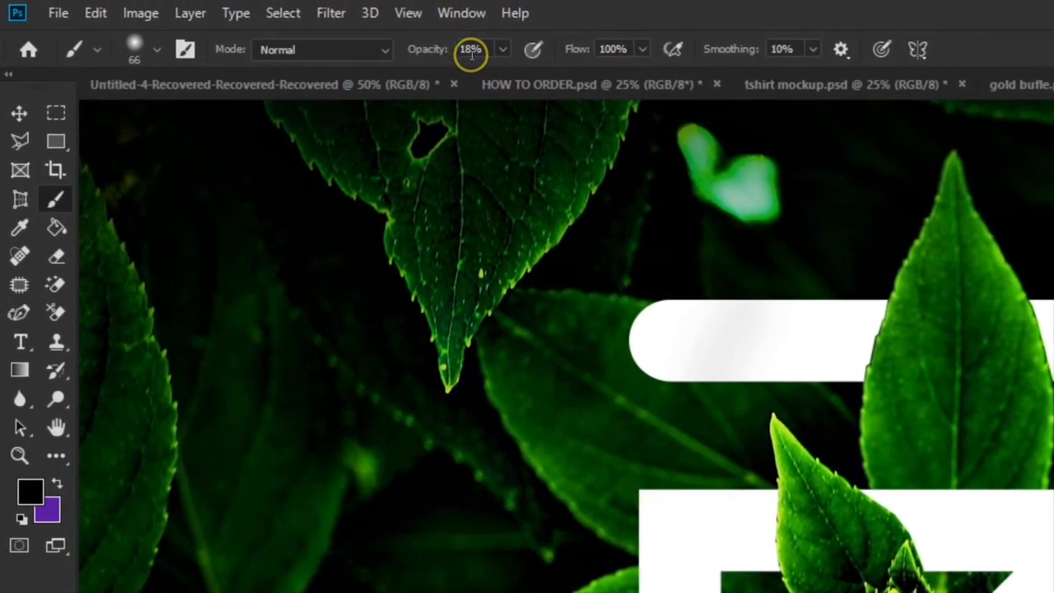
{"action": "left_click", "coordinate": [471, 51]}
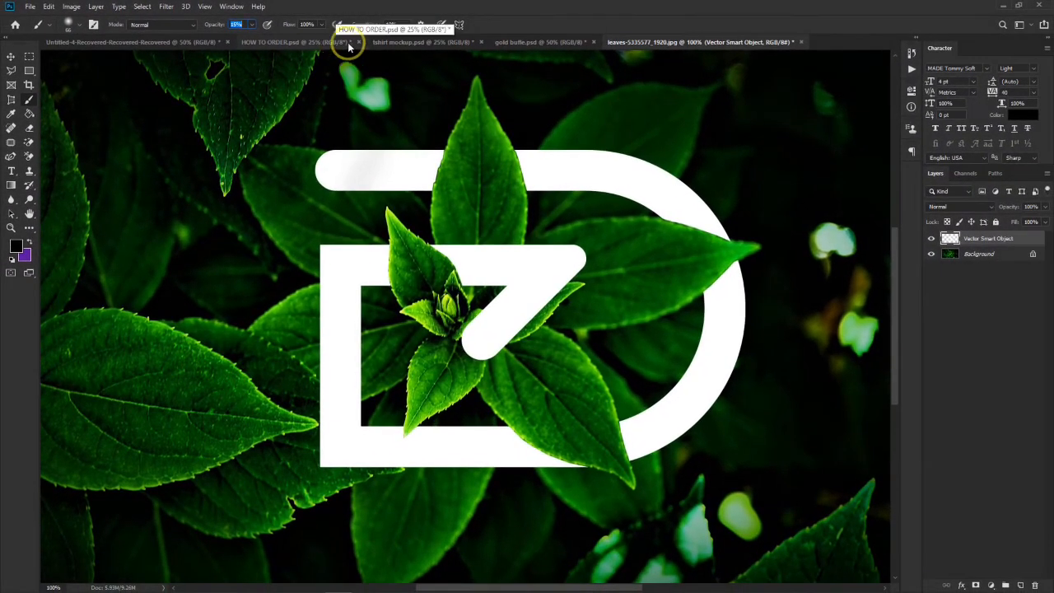
{"action": "left_click", "coordinate": [79, 26]}
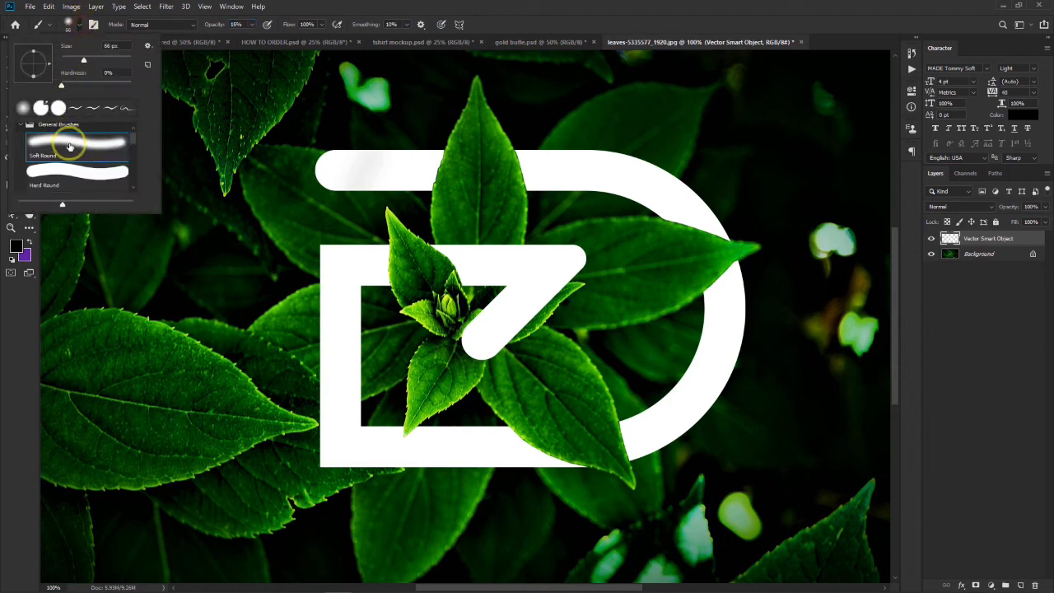
{"action": "left_click", "coordinate": [78, 173]}
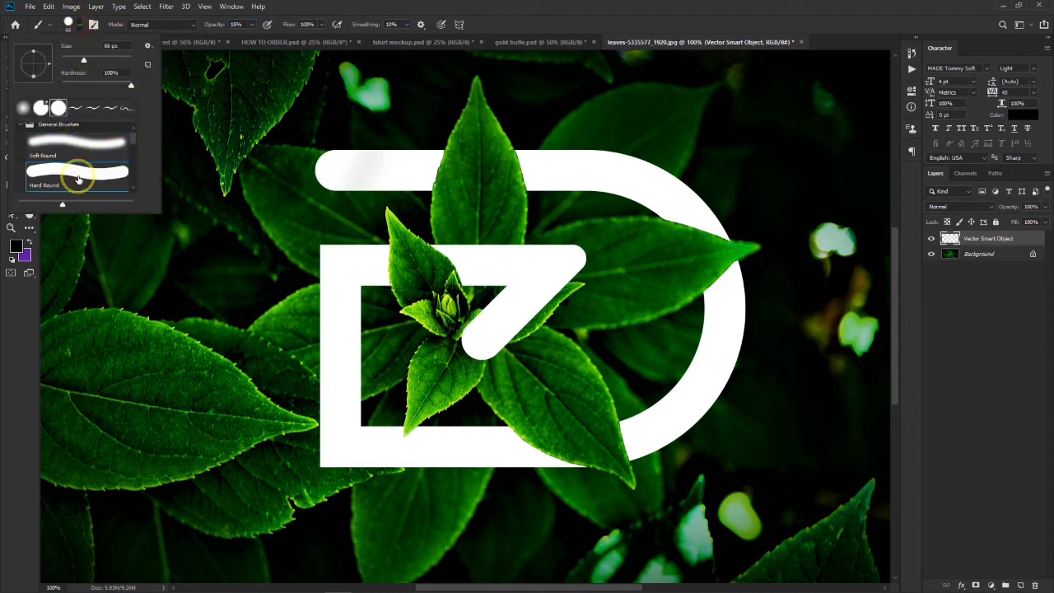
{"action": "left_click", "coordinate": [80, 134]}
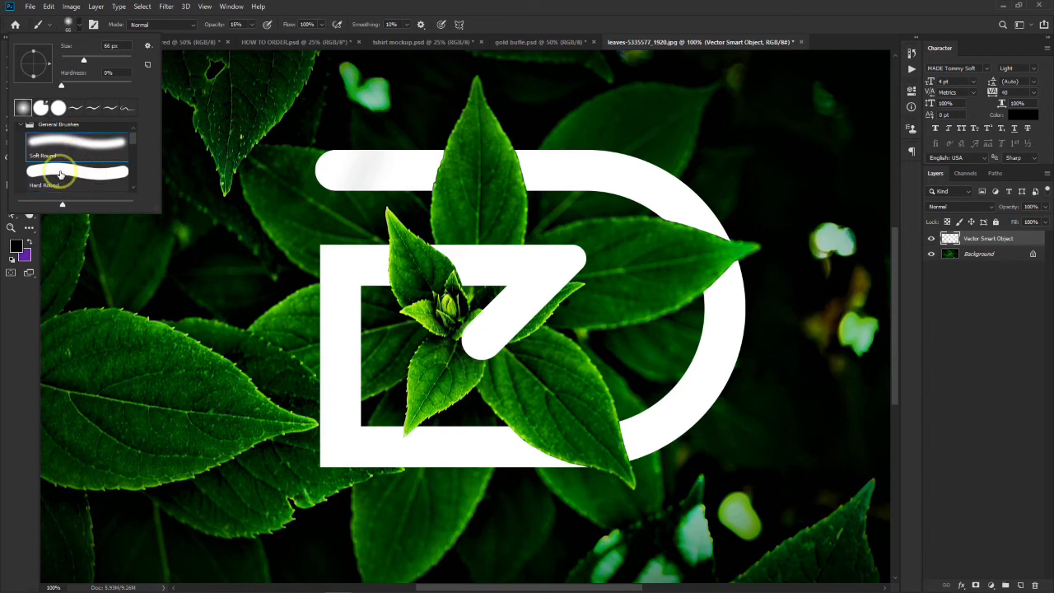
{"action": "left_click", "coordinate": [79, 173]}
{"action": "left_click", "coordinate": [87, 146]}
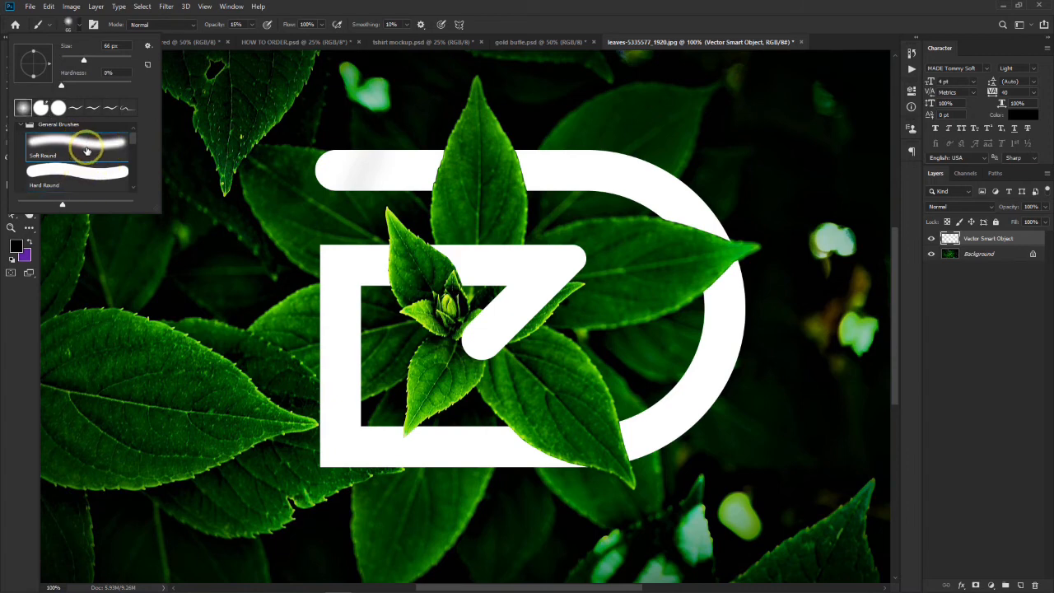
{"action": "left_click", "coordinate": [439, 4]}
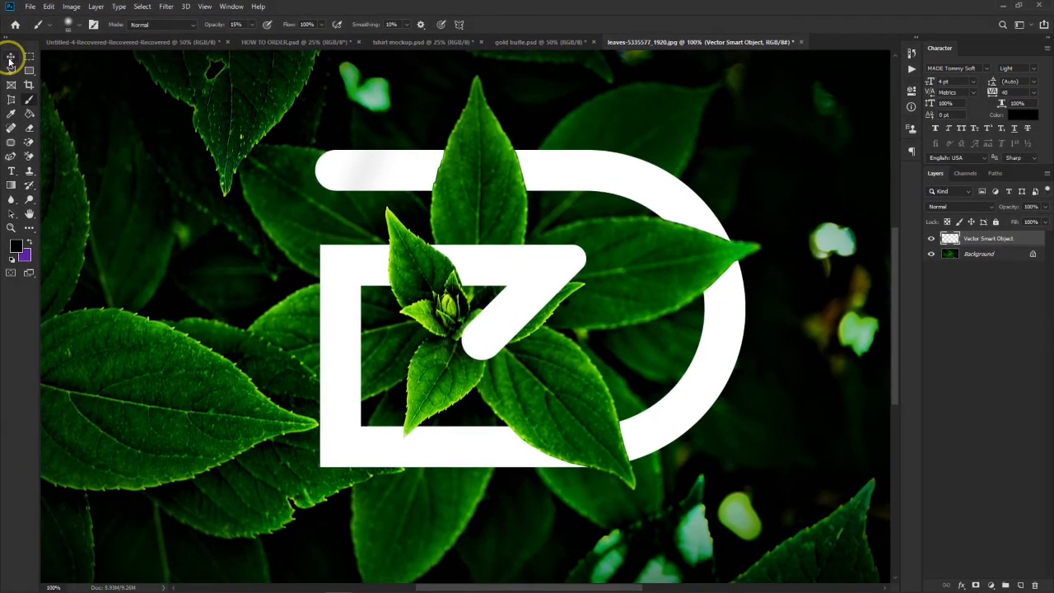
- Try black shading along the lower-right leaf's edge on the monogram at 15% and 100% brush opacity, and undo all brush strokes
{"action": "left_click", "coordinate": [22, 112]}
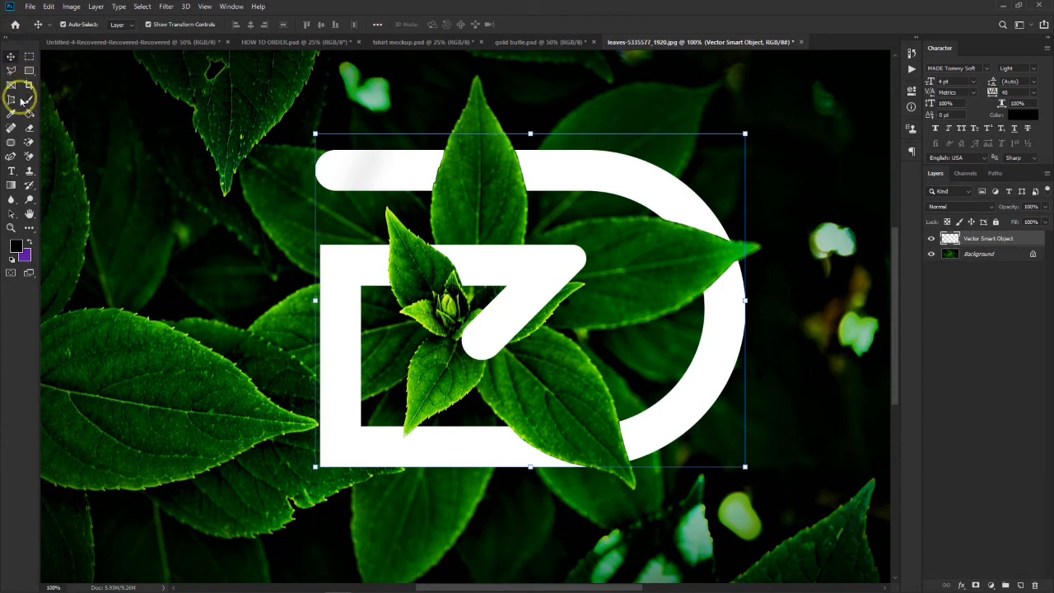
{"action": "left_click", "coordinate": [29, 99]}
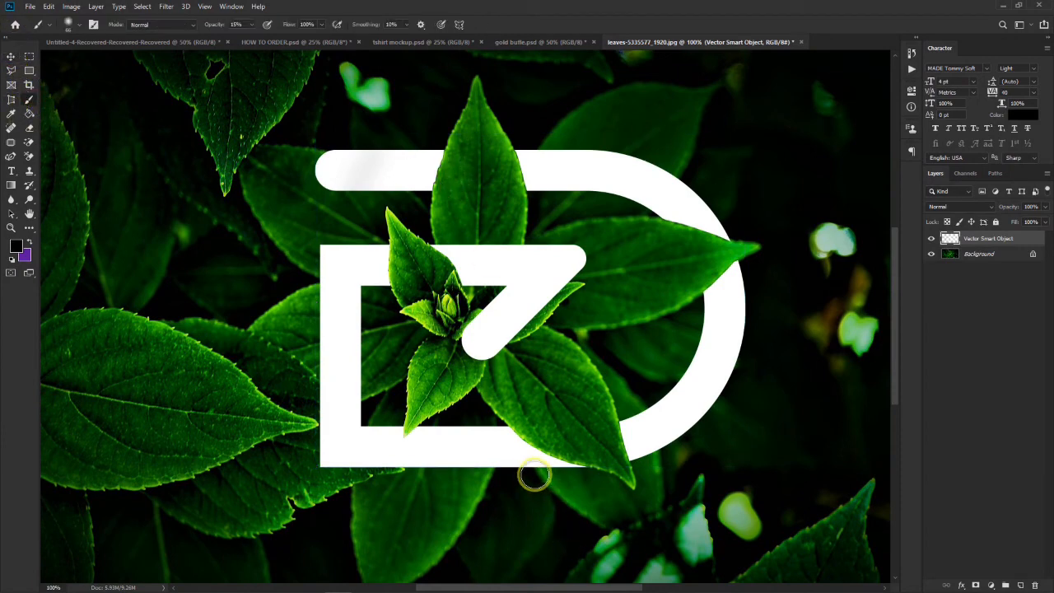
{"action": "mouse_move", "coordinate": [501, 431]}
{"action": "left_mouse_down"}
{"action": "mouse_move", "coordinate": [571, 456]}
{"action": "mouse_move", "coordinate": [565, 442]}
{"action": "mouse_move", "coordinate": [528, 438]}
{"action": "mouse_move", "coordinate": [504, 416]}
{"action": "left_mouse_up"}
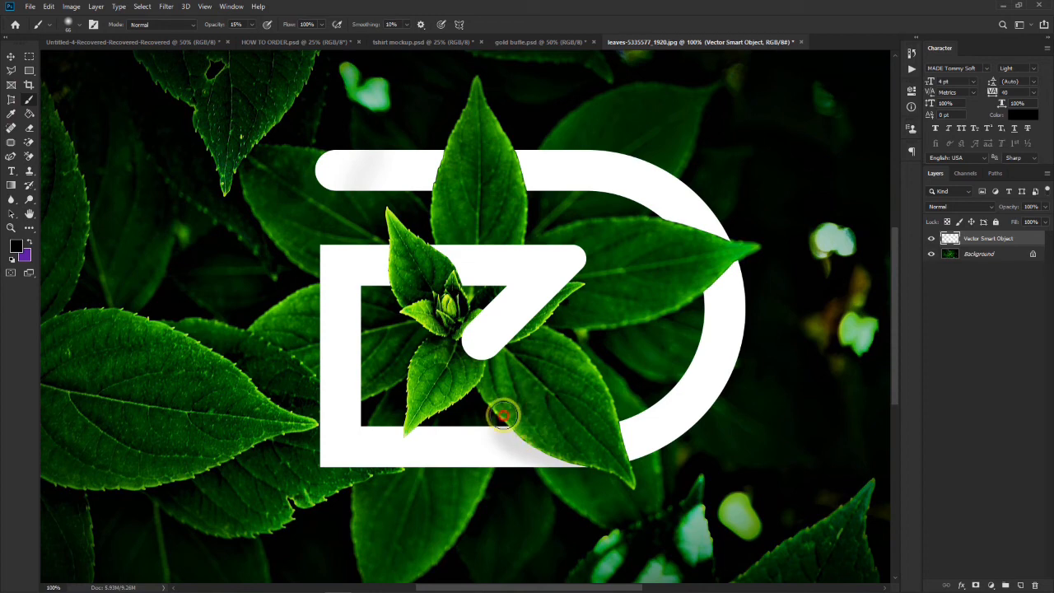
{"action": "left_click_drag", "start_coordinate": [216, 25], "coordinate": [361, 40]}
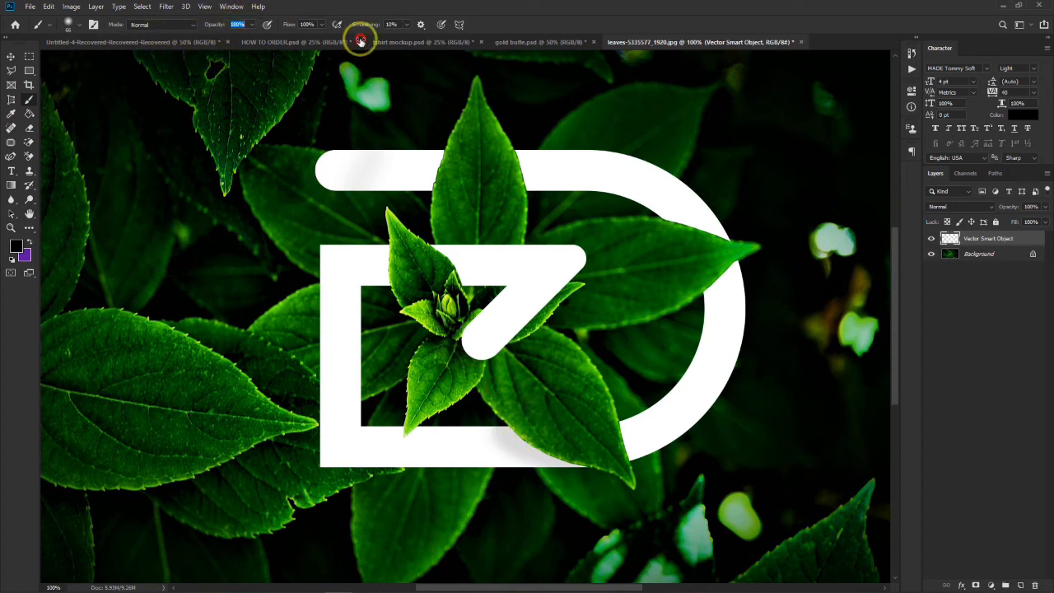
{"action": "mouse_move", "coordinate": [600, 453]}
{"action": "left_mouse_down"}
{"action": "mouse_move", "coordinate": [536, 440]}
{"action": "mouse_move", "coordinate": [498, 413]}
{"action": "left_mouse_up"}
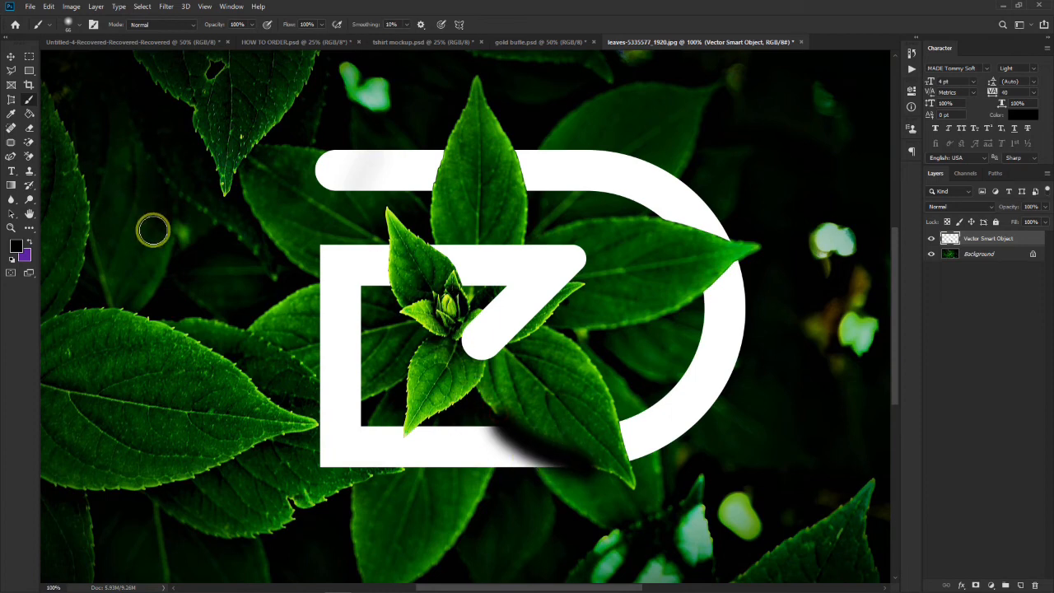
{"action": "key", "text": "ctrl+z"}
{"action": "key", "text": "ctrl+z"}
{"action": "key", "text": "ctrl+z"}
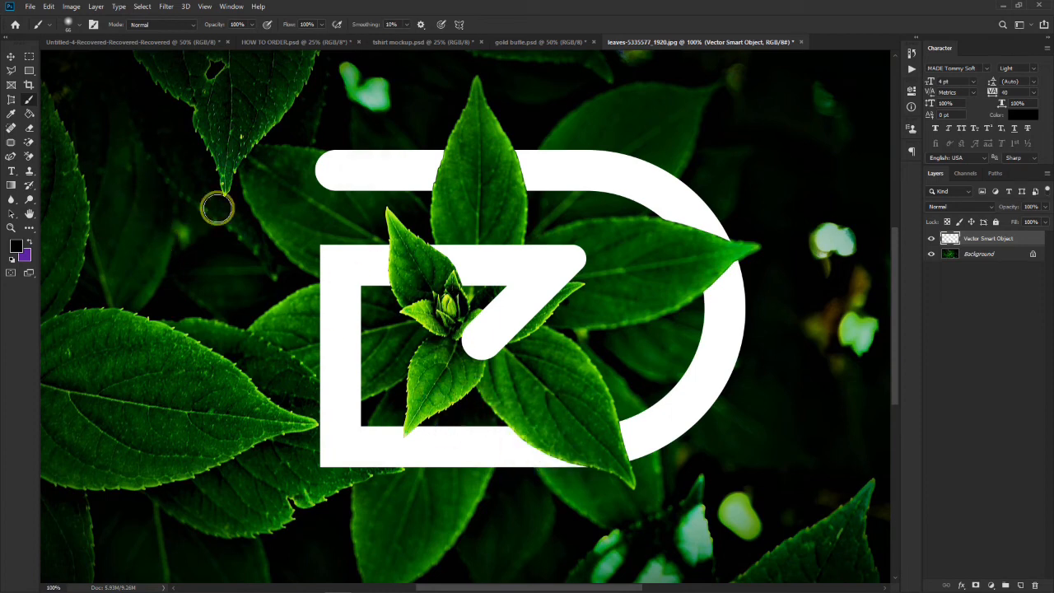
- Turn a rectangular marquee around the whole monogram into a selection of its exact white outline, and deselect the Vector Smart Object layer
{"action": "left_click", "coordinate": [29, 56]}
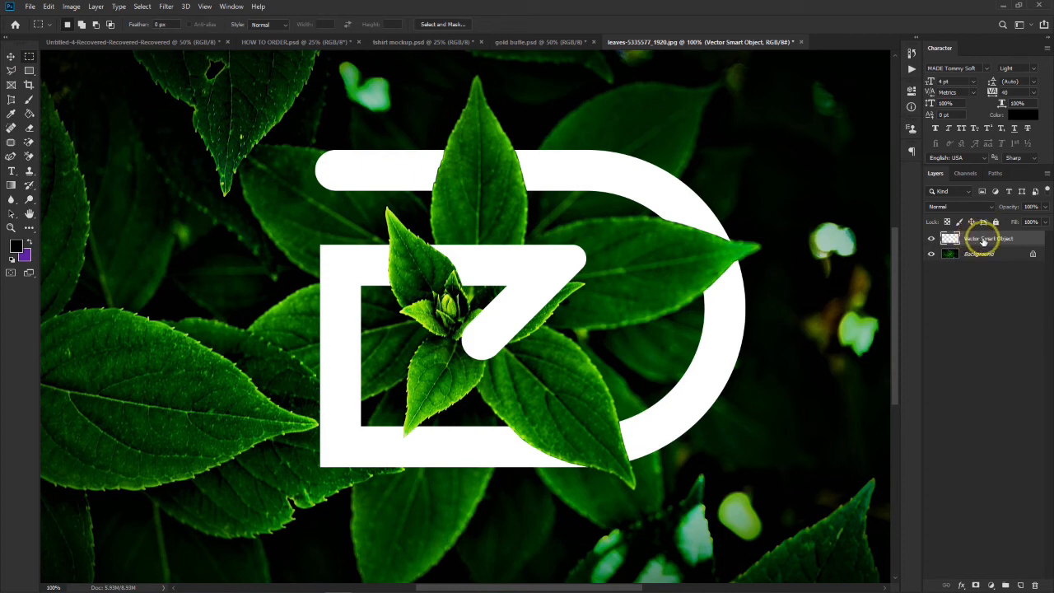
{"action": "left_click_drag", "start_coordinate": [202, 104], "coordinate": [802, 501]}
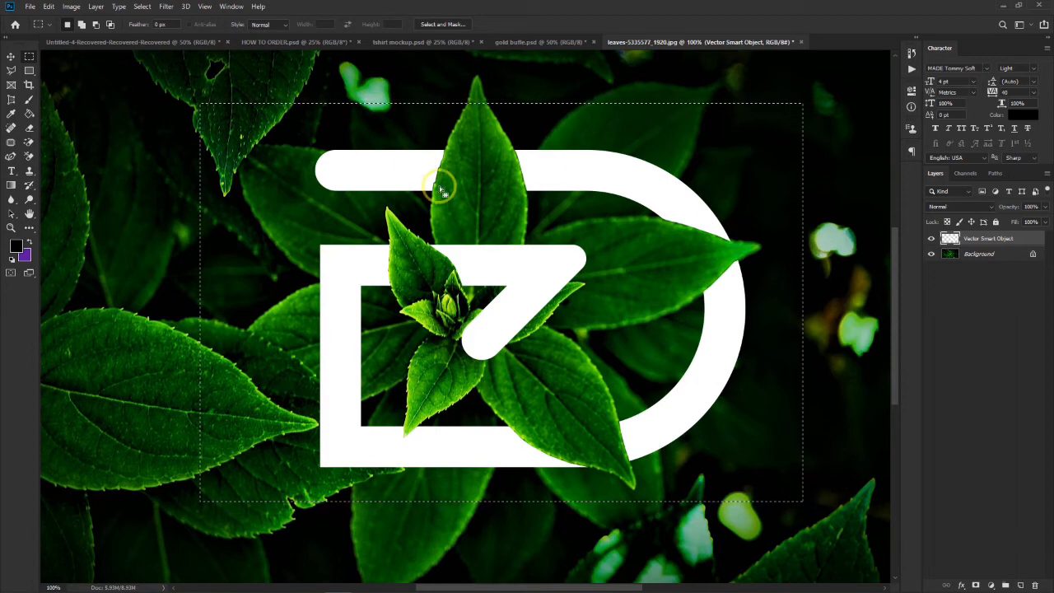
{"action": "key", "text": "v"}
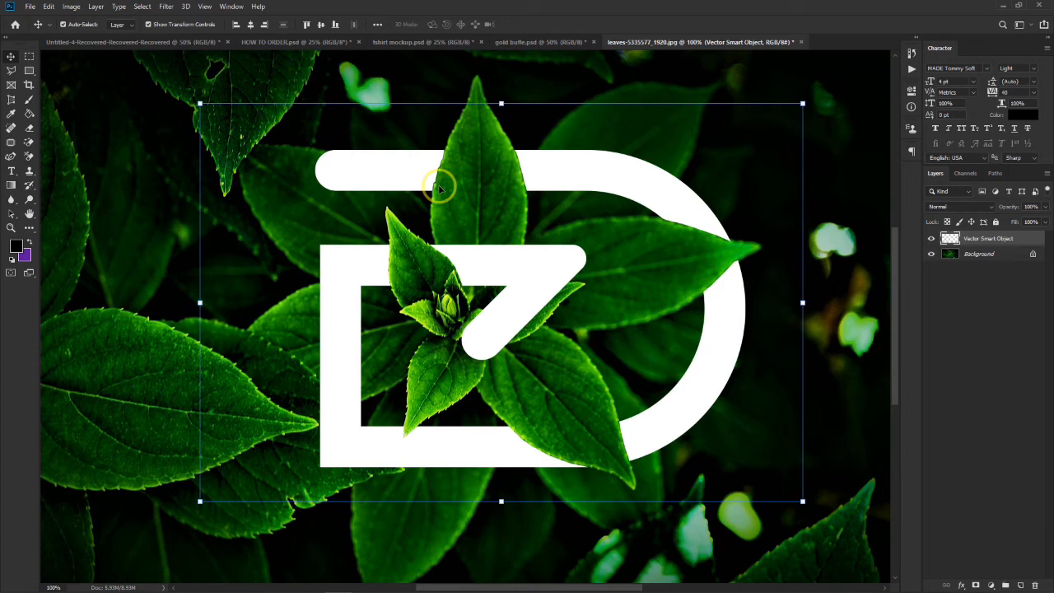
{"action": "key", "text": "ctrl+z"}
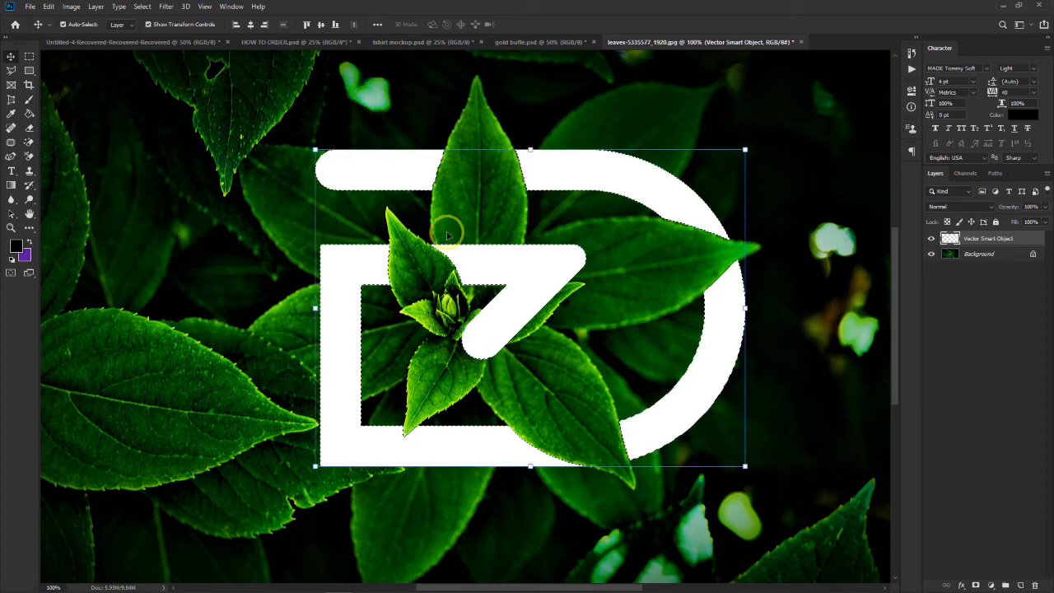
{"action": "left_click", "coordinate": [735, 102]}
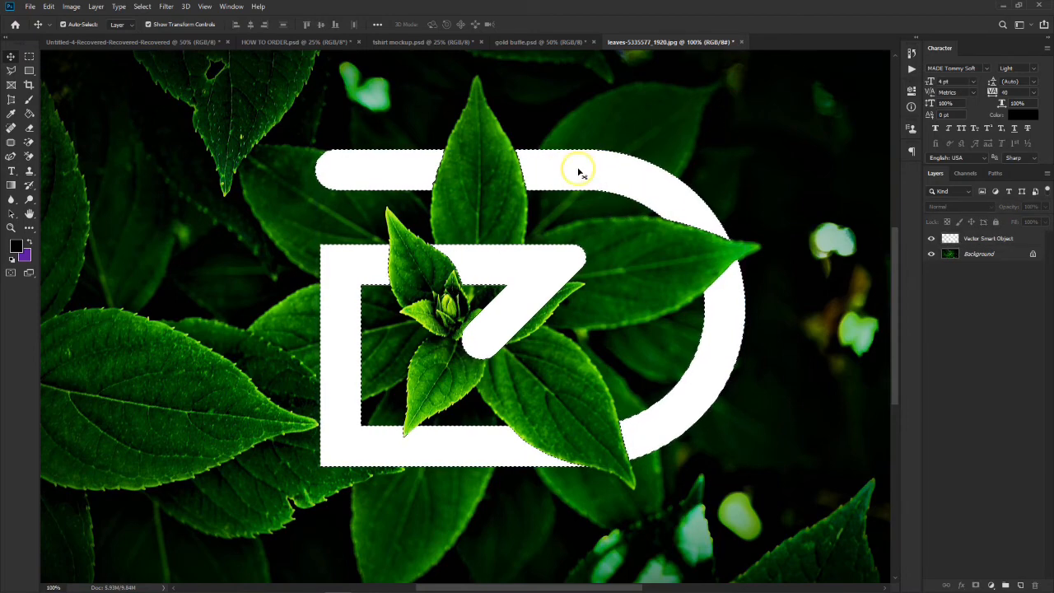
{"action": "key", "text": "ctrl+plus"}
{"action": "key", "text": "ctrl+plus"}
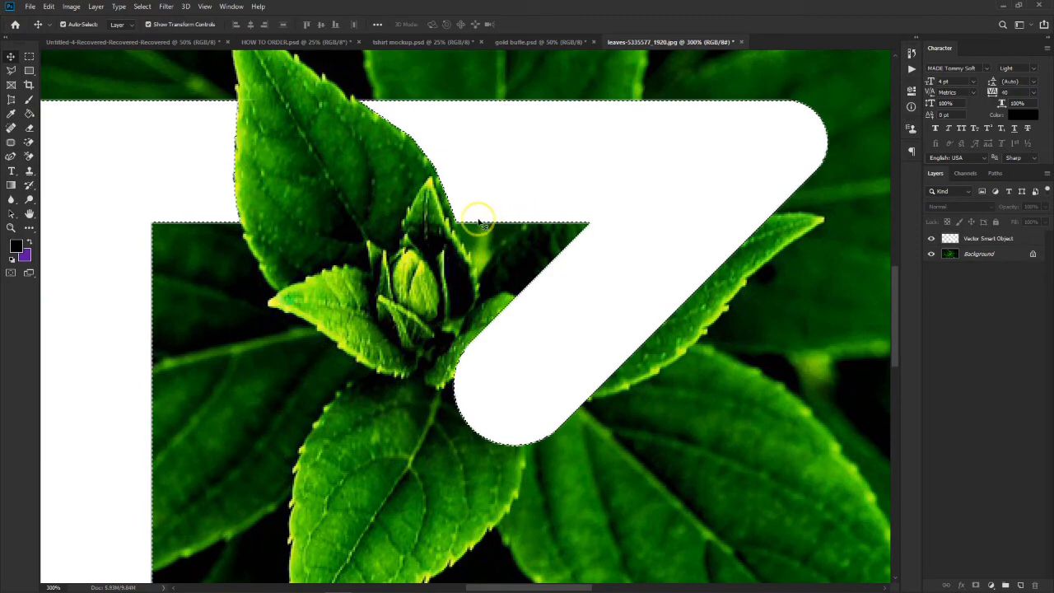
{"action": "key", "text": "ctrl+minus"}
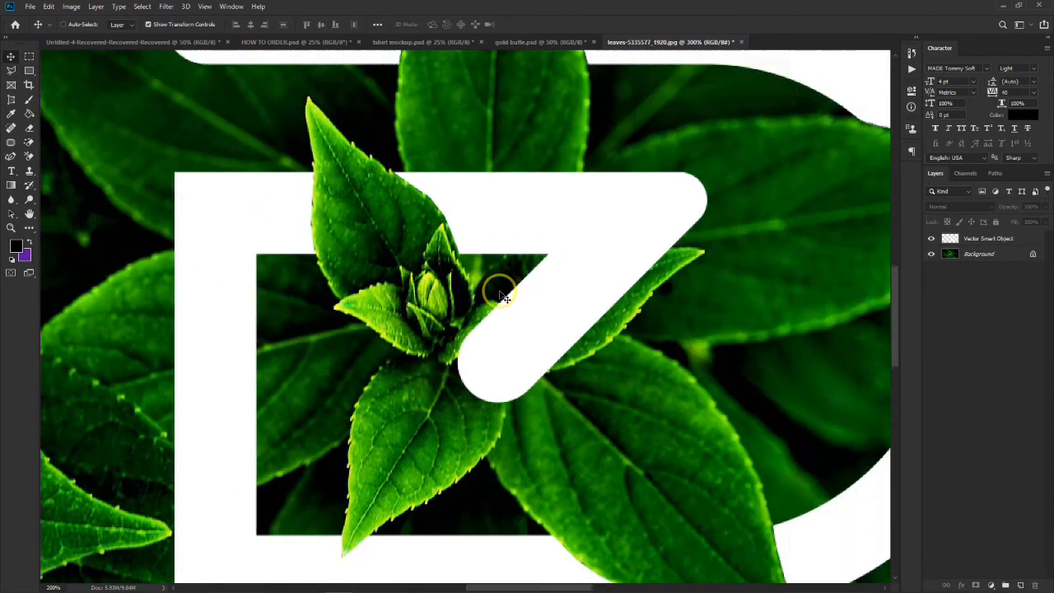
- Activate the Brush tool and select the Vector Smart Object layer for painting within the monogram selection
{"action": "key", "text": "ctrl+minus"}
{"action": "key", "text": "ctrl+minus"}
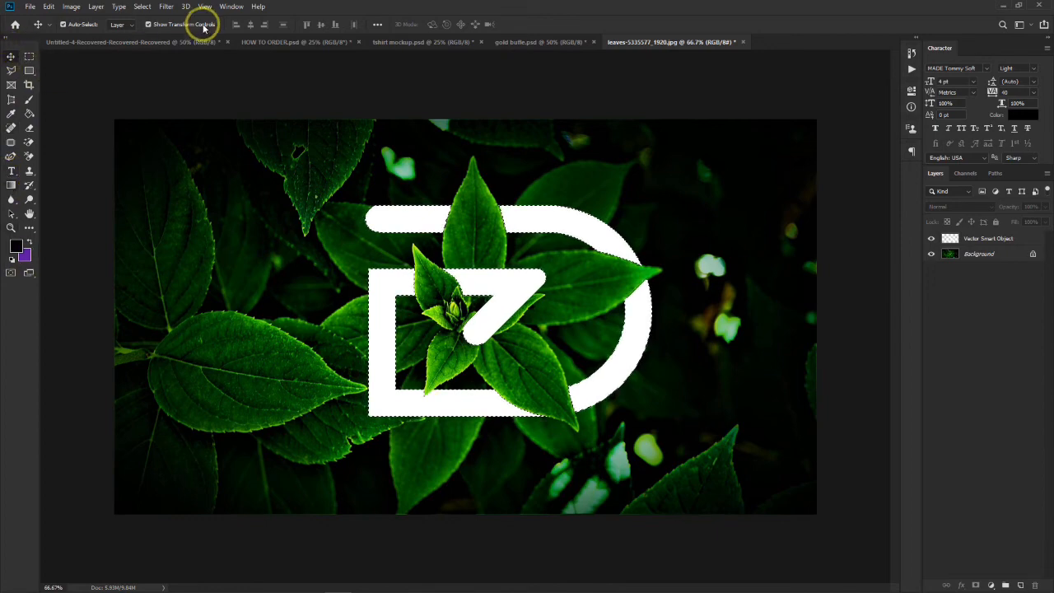
{"action": "left_click", "coordinate": [29, 99]}
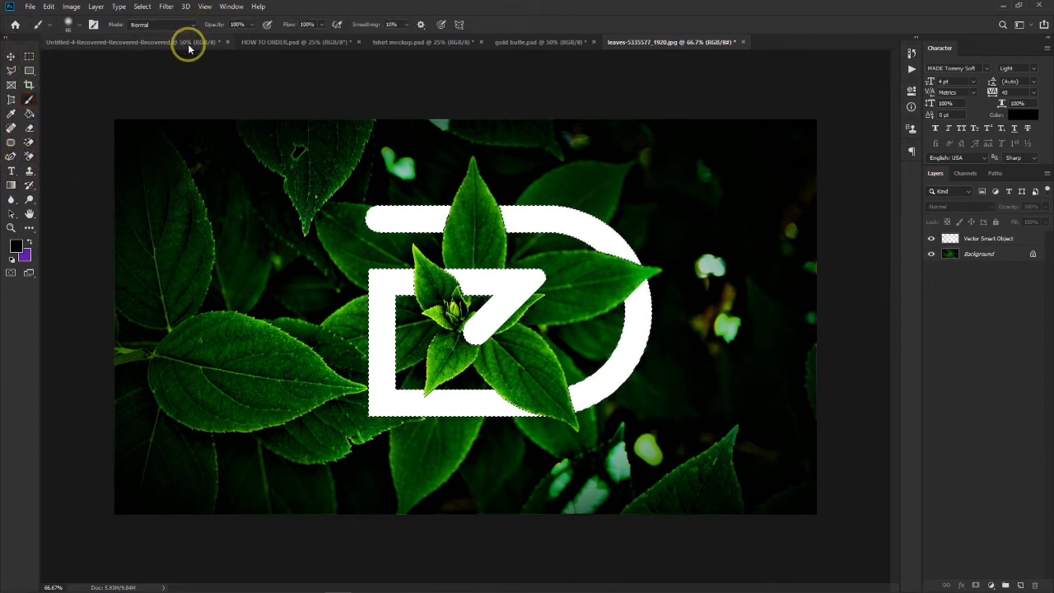
{"action": "left_click", "coordinate": [988, 238]}
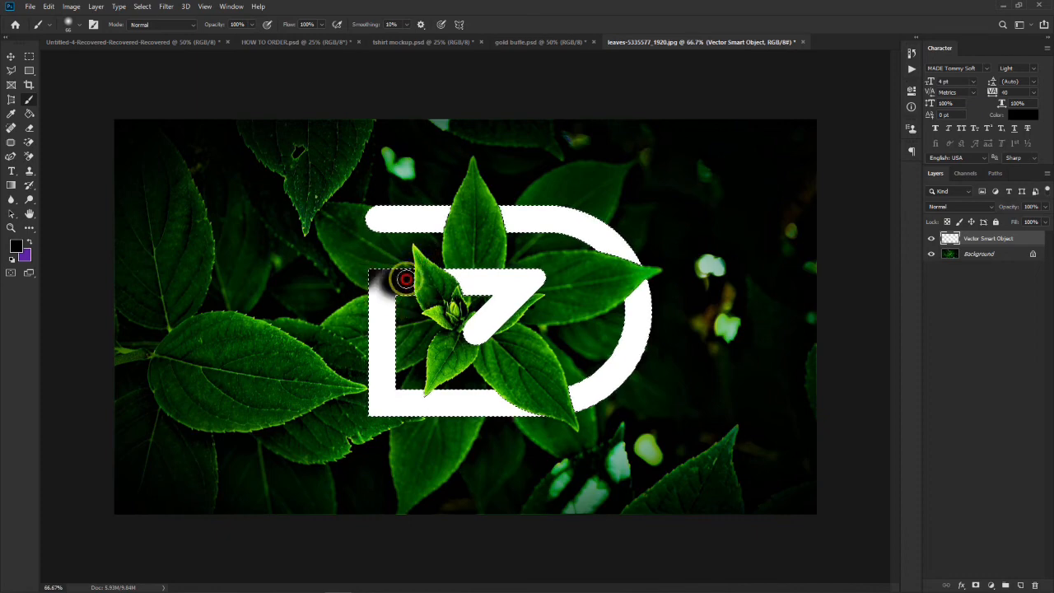
- Try painting the monogram's frame, curve and upper bar black at 100% brush opacity, and undo the strokes
{"action": "mouse_move", "coordinate": [404, 391]}
{"action": "left_mouse_down"}
{"action": "mouse_move", "coordinate": [364, 443]}
{"action": "mouse_move", "coordinate": [418, 426]}
{"action": "mouse_move", "coordinate": [391, 412]}
{"action": "left_mouse_up"}
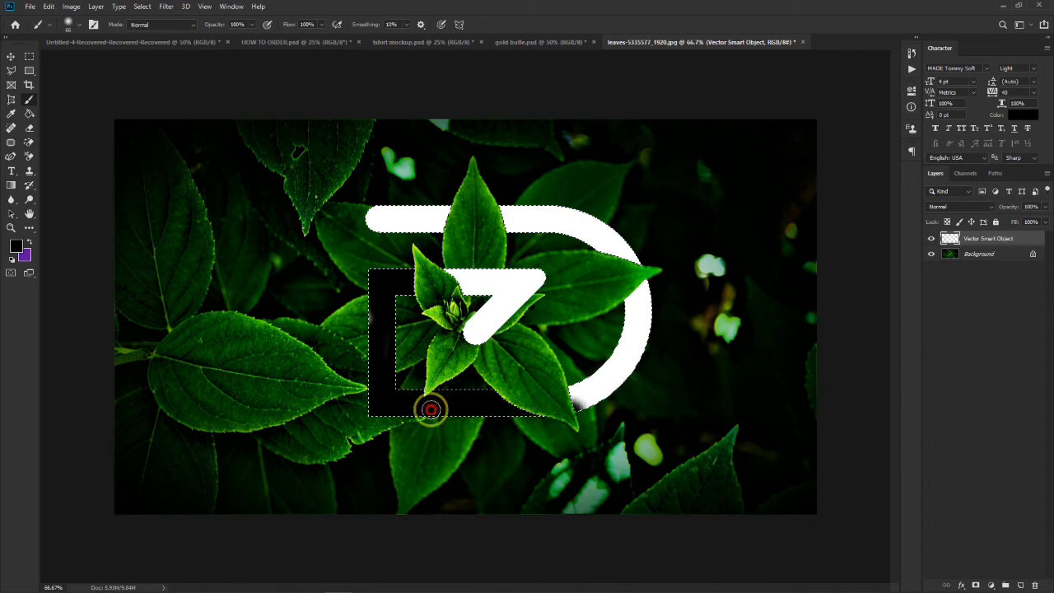
{"action": "mouse_move", "coordinate": [587, 376]}
{"action": "left_mouse_down"}
{"action": "mouse_move", "coordinate": [631, 349]}
{"action": "mouse_move", "coordinate": [646, 309]}
{"action": "left_mouse_up"}
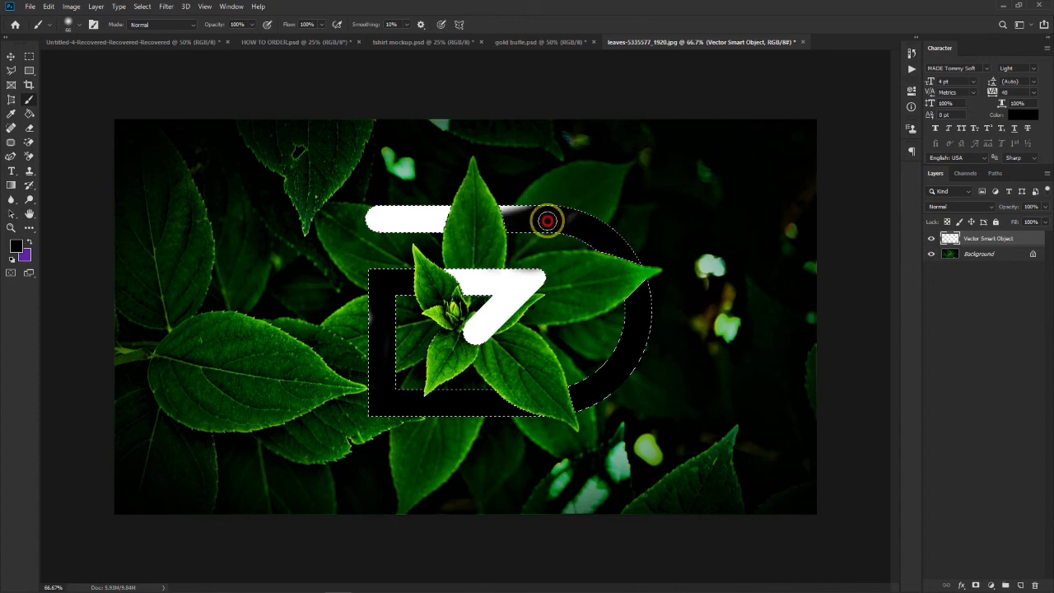
{"action": "mouse_move", "coordinate": [535, 219]}
{"action": "left_mouse_down"}
{"action": "mouse_move", "coordinate": [337, 221]}
{"action": "mouse_move", "coordinate": [391, 205]}
{"action": "mouse_move", "coordinate": [368, 226]}
{"action": "mouse_move", "coordinate": [425, 240]}
{"action": "mouse_move", "coordinate": [369, 219]}
{"action": "left_mouse_up"}
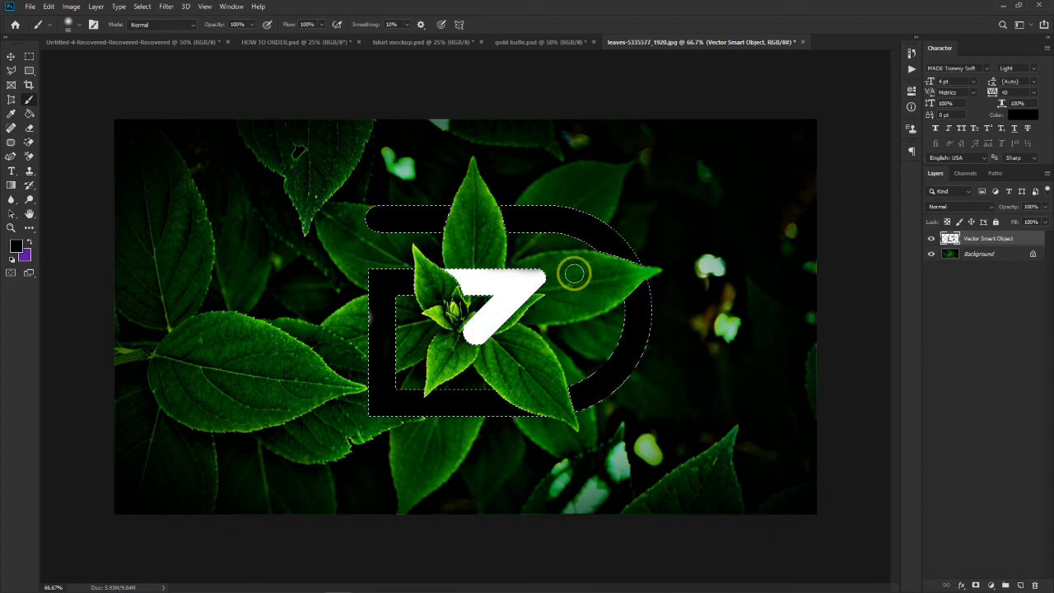
{"action": "key", "text": "ctrl+z"}
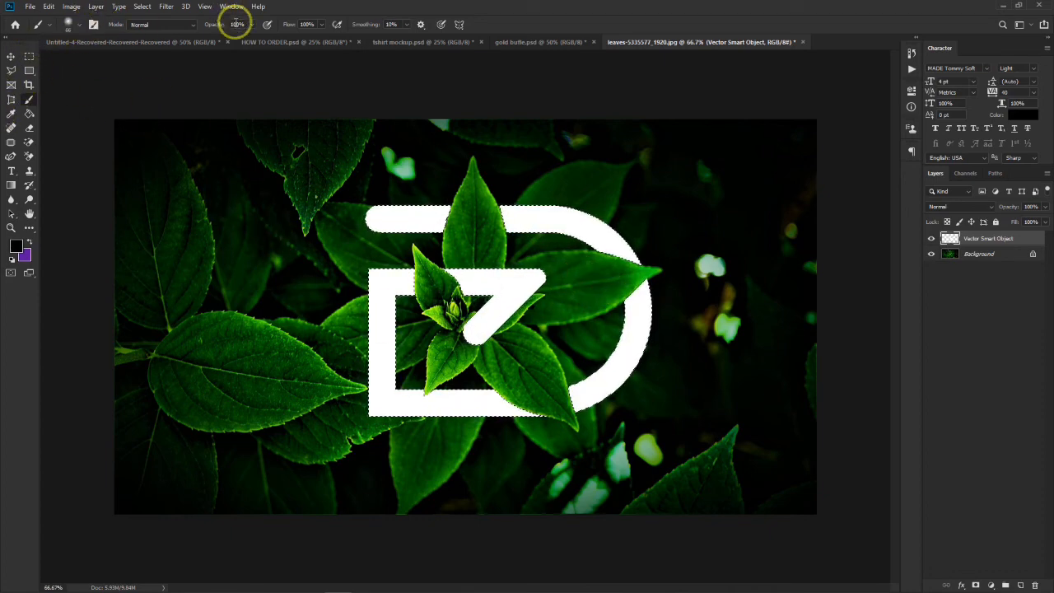
- Set the brush opacity to 17% and paint soft black shading on the monogram's bottom bar along the lower-right leaf's edge
{"action": "mouse_move", "coordinate": [219, 25]}
{"action": "left_mouse_down"}
{"action": "mouse_move", "coordinate": [188, 31]}
{"action": "mouse_move", "coordinate": [173, 48]}
{"action": "left_mouse_up"}
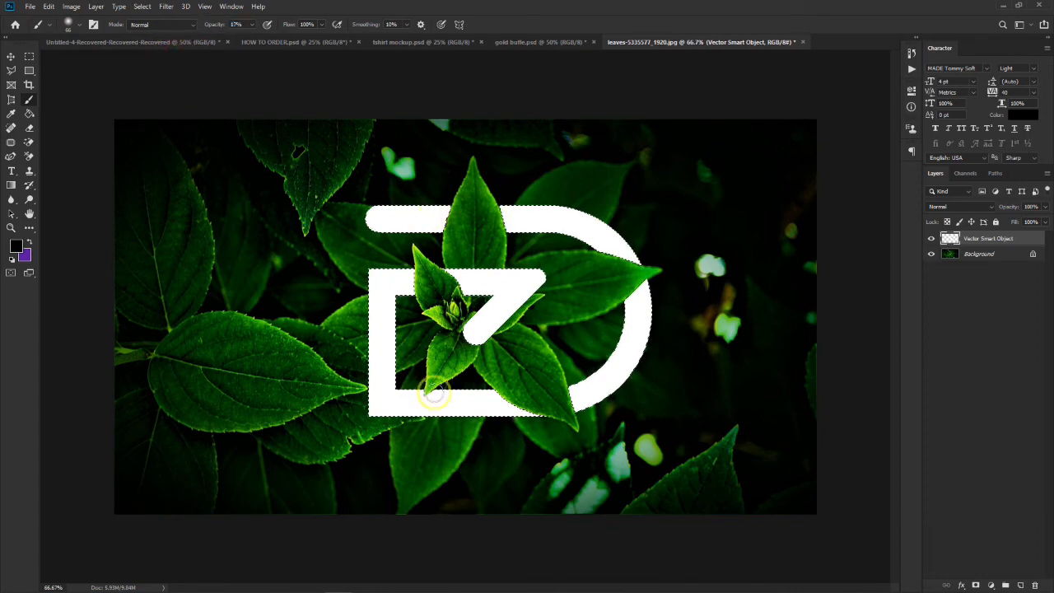
{"action": "scroll", "coordinate": [475, 391], "scroll_direction": "up", "scroll_amount": 5}
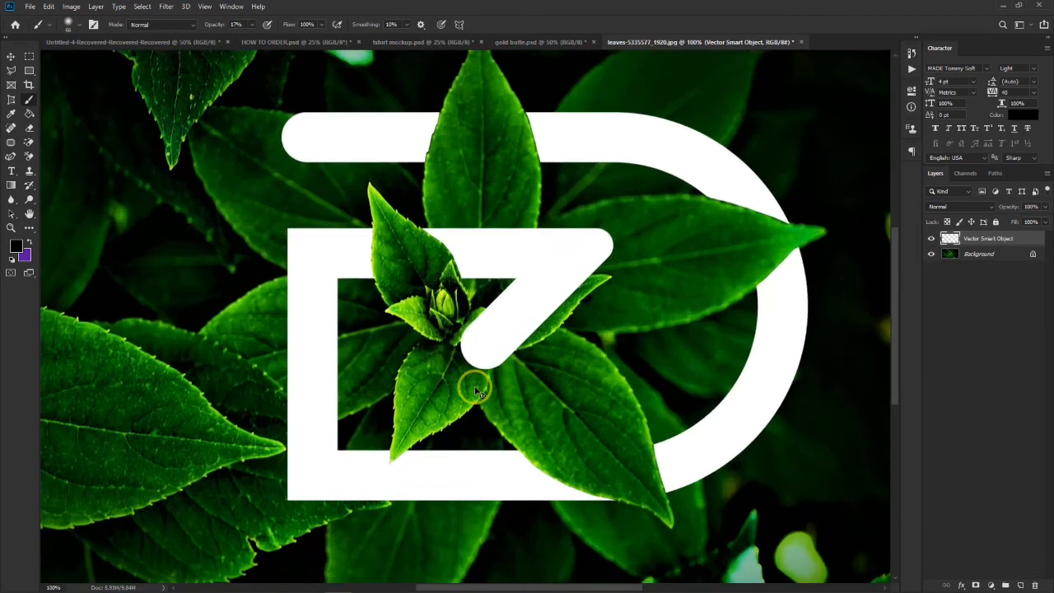
{"action": "scroll", "coordinate": [494, 394], "scroll_direction": "down", "scroll_amount": 4}
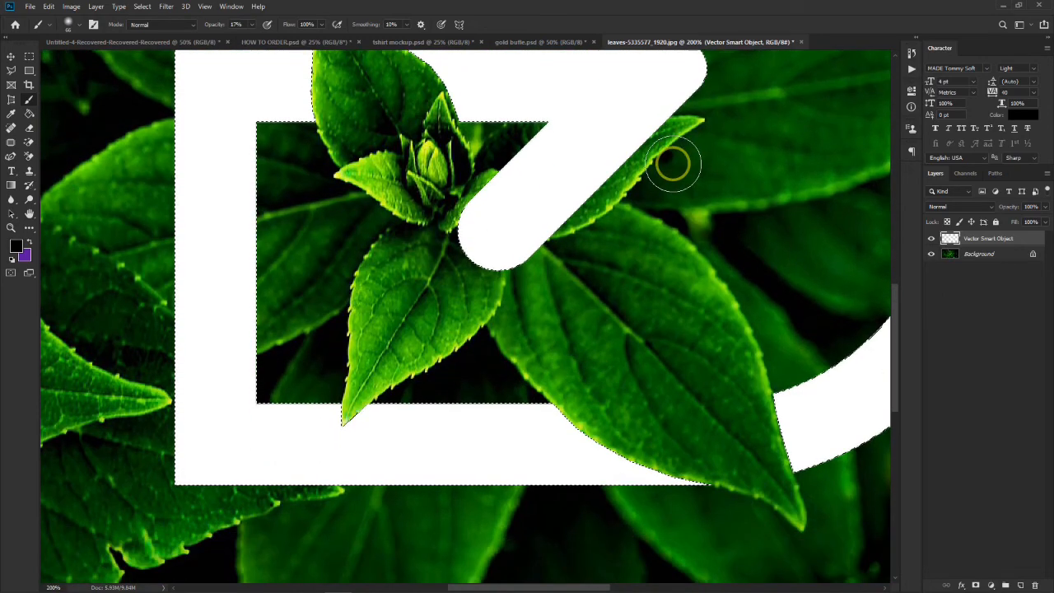
{"action": "key", "text": "ctrl+minus"}
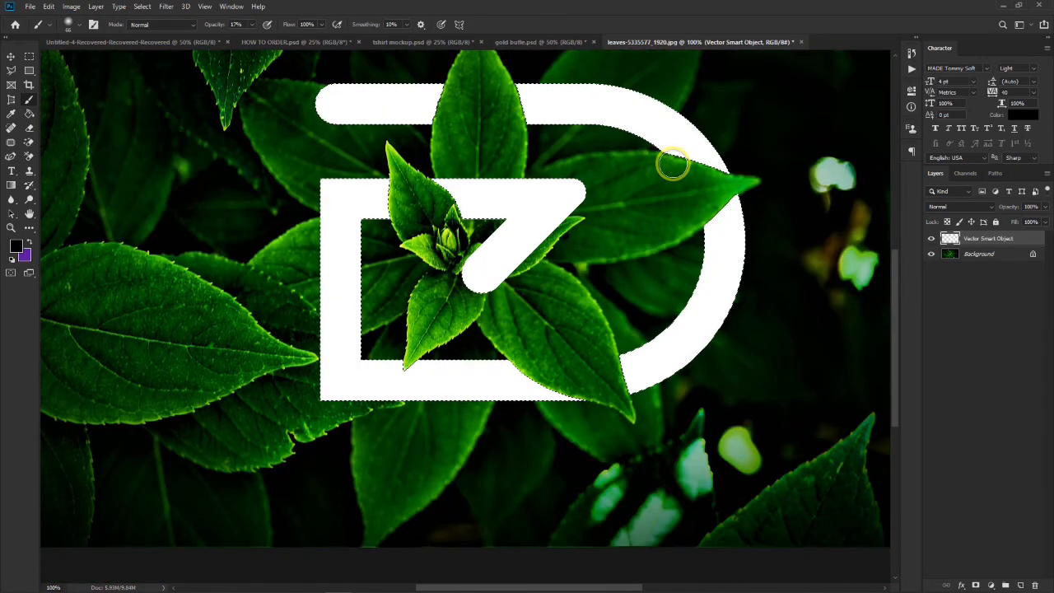
{"action": "key", "text": "ctrl+plus"}
{"action": "scroll", "coordinate": [676, 172], "scroll_direction": "down", "scroll_amount": 2}
{"action": "scroll", "coordinate": [675, 185], "scroll_direction": "right", "scroll_amount": 4}
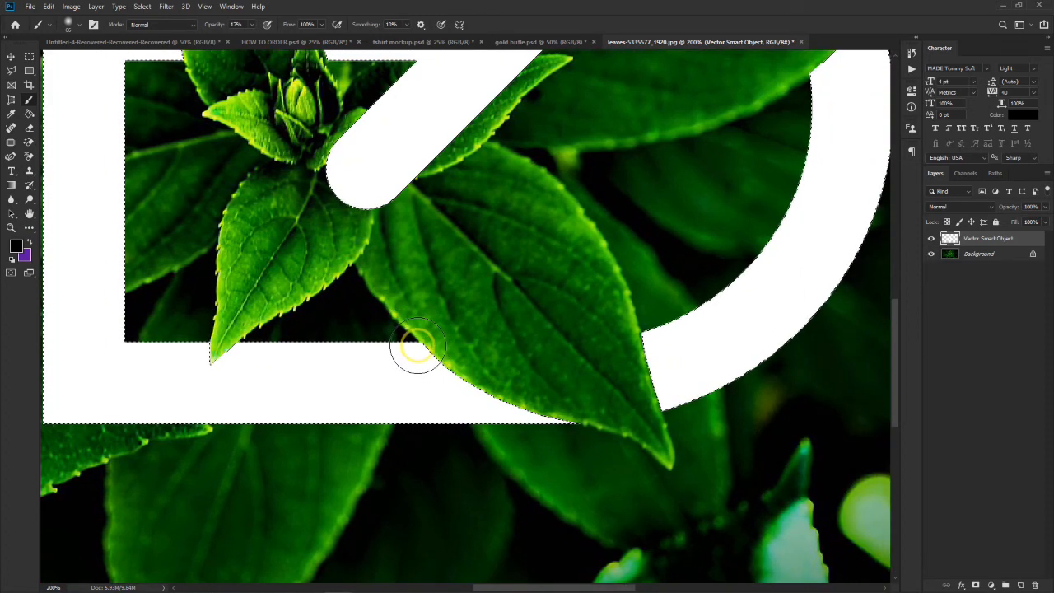
{"action": "mouse_move", "coordinate": [413, 346]}
{"action": "left_mouse_down"}
{"action": "mouse_move", "coordinate": [492, 404]}
{"action": "mouse_move", "coordinate": [594, 442]}
{"action": "mouse_move", "coordinate": [450, 358]}
{"action": "mouse_move", "coordinate": [417, 322]}
{"action": "mouse_move", "coordinate": [370, 346]}
{"action": "left_mouse_up"}
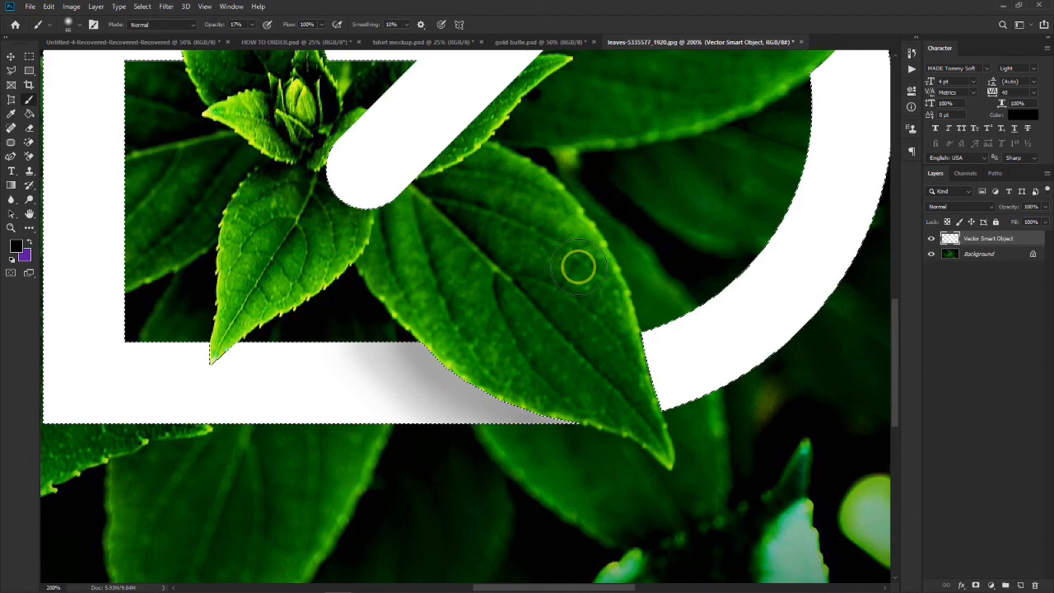
{"action": "scroll", "coordinate": [577, 266], "scroll_direction": "down", "scroll_amount": 2}
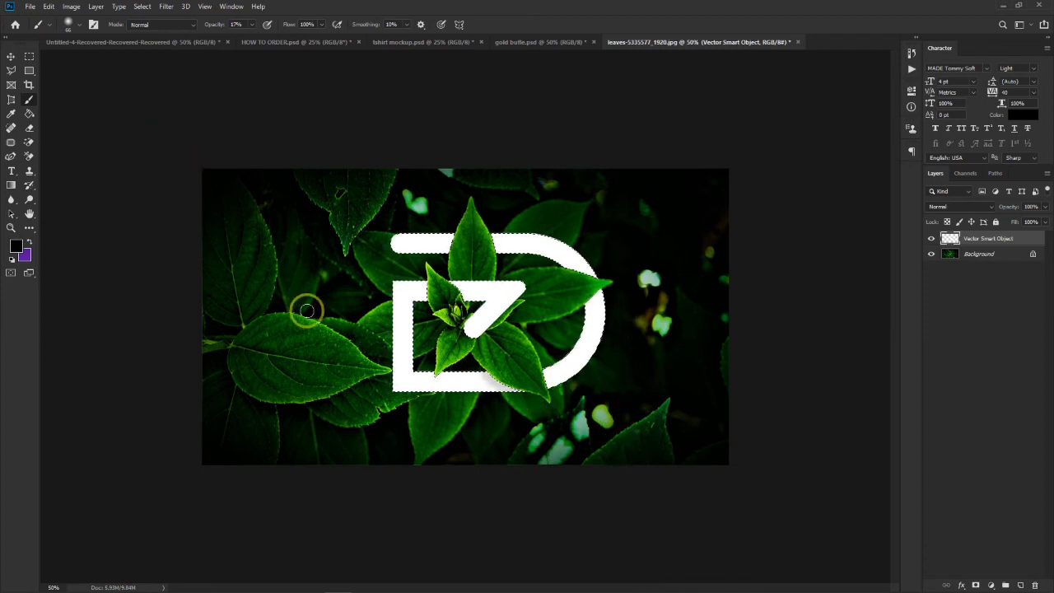
- Set the brush opacity to 7% and shade the bottom bar, inner frame and upper bar where leaves overlap them
{"action": "left_click_drag", "start_coordinate": [224, 27], "coordinate": [214, 34]}
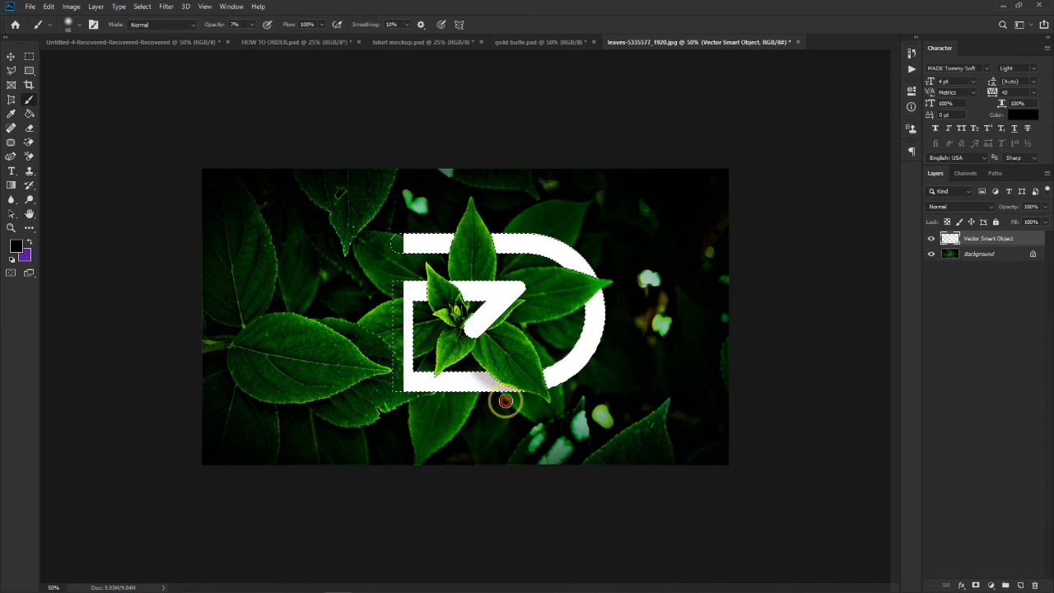
{"action": "left_click_drag", "start_coordinate": [508, 386], "coordinate": [508, 416]}
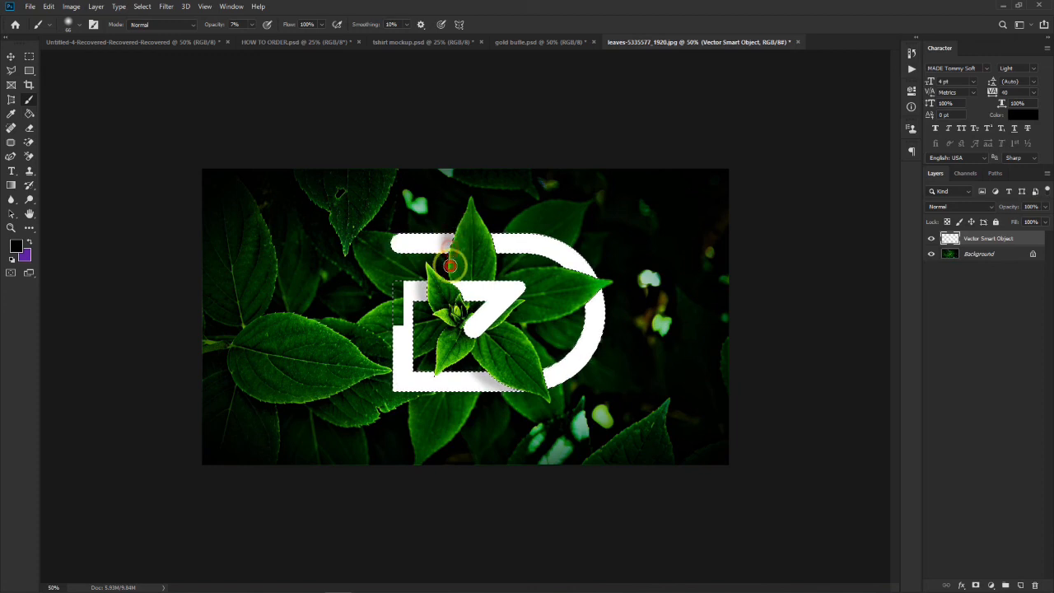
{"action": "left_click_drag", "start_coordinate": [455, 233], "coordinate": [468, 208]}
{"action": "left_click_drag", "start_coordinate": [511, 395], "coordinate": [487, 368]}
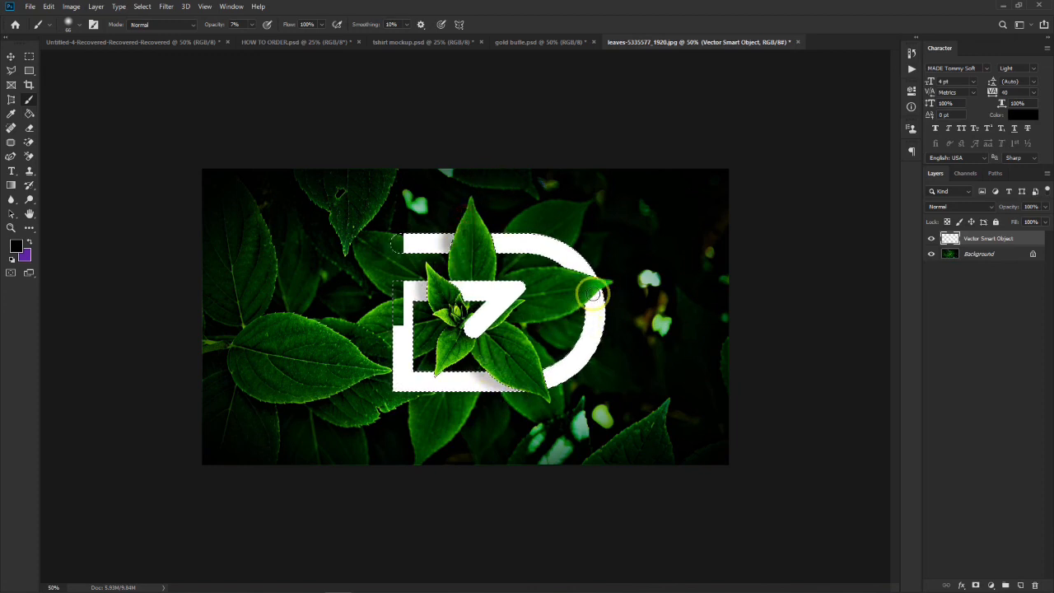
- Clear the monogram selection, switch to the Move tool, and deselect the Vector Smart Object layer
{"action": "key", "text": "ctrl+minus"}
{"action": "key", "text": "ctrl+minus"}
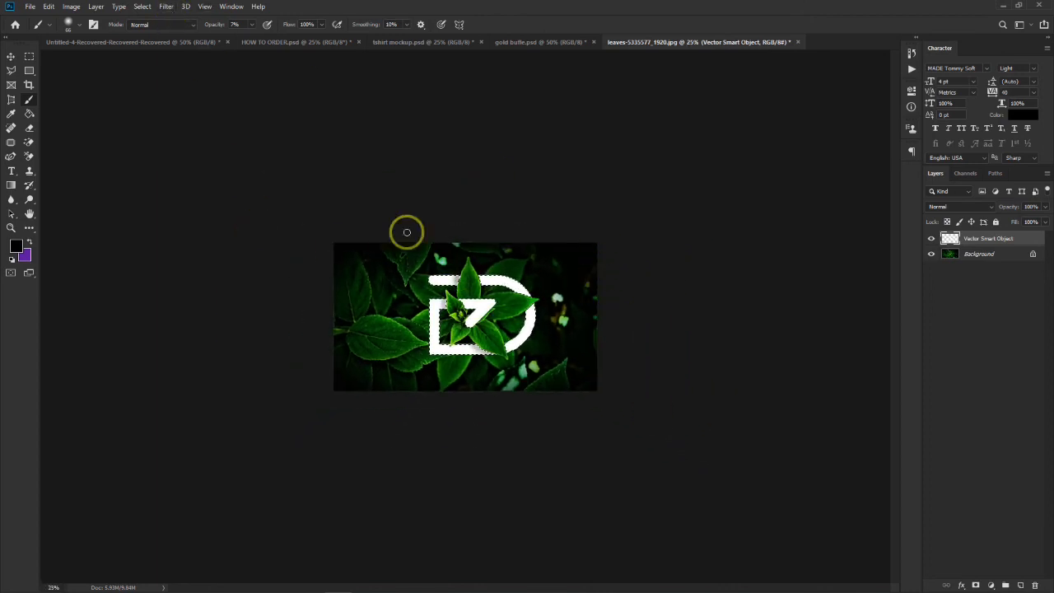
{"action": "left_click", "coordinate": [11, 57]}
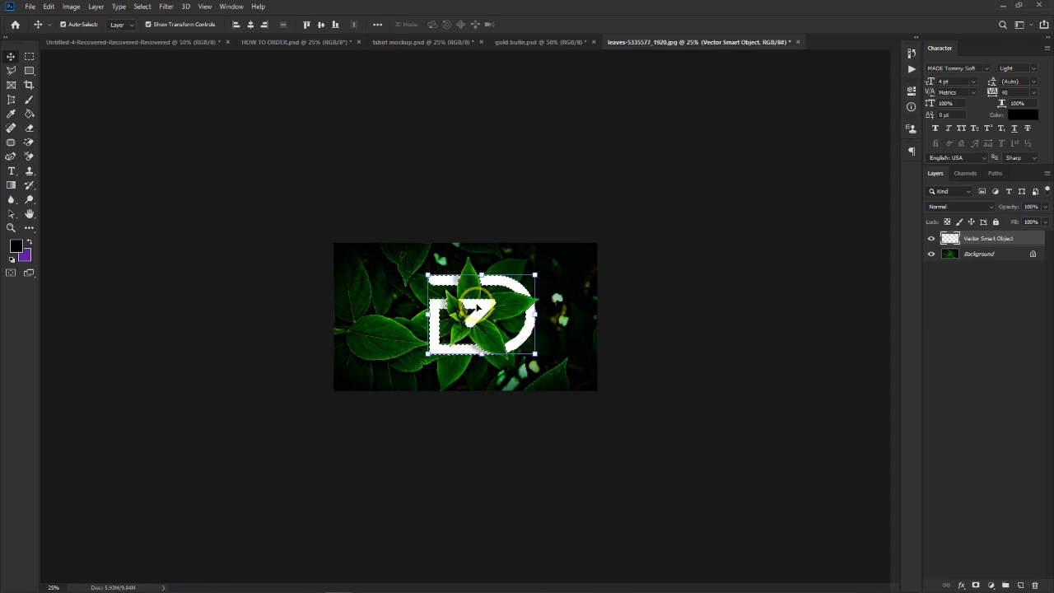
{"action": "key", "text": "ctrl+d"}
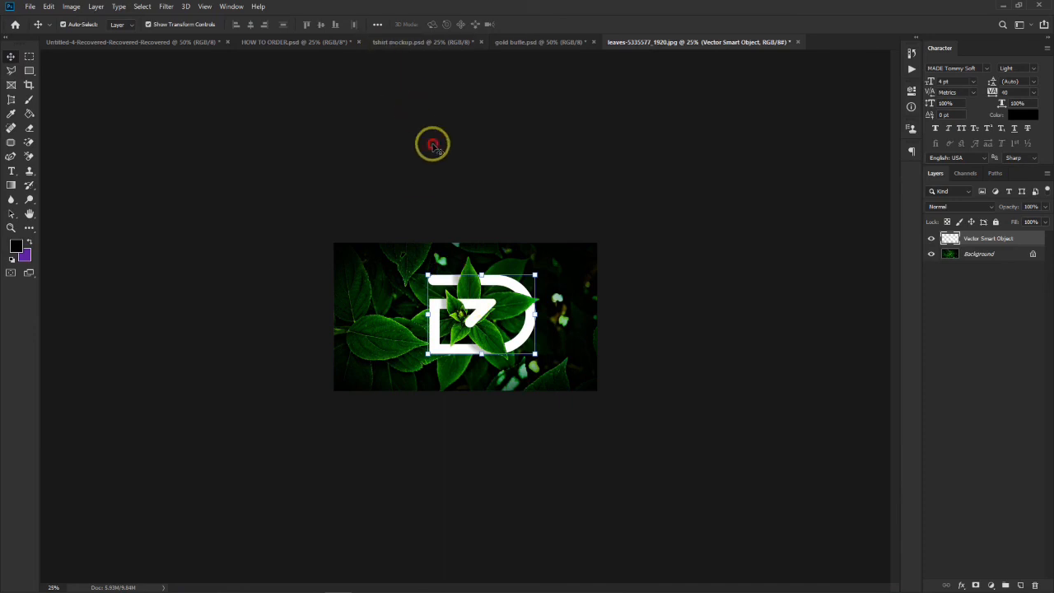
{"action": "left_click", "coordinate": [692, 258]}
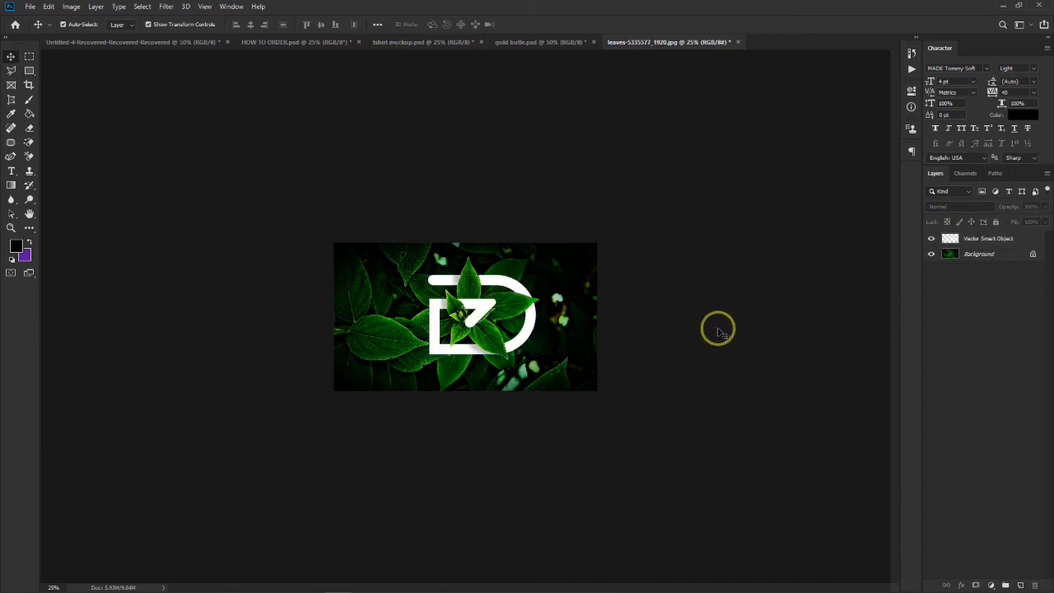
- Examine the shading along the leaf edges on the whole monogram at several zoom levels
{"action": "key", "text": "ctrl+plus"}
{"action": "key", "text": "ctrl+minus"}
{"action": "key", "text": "ctrl+minus"}
{"action": "key", "text": "ctrl+plus"}
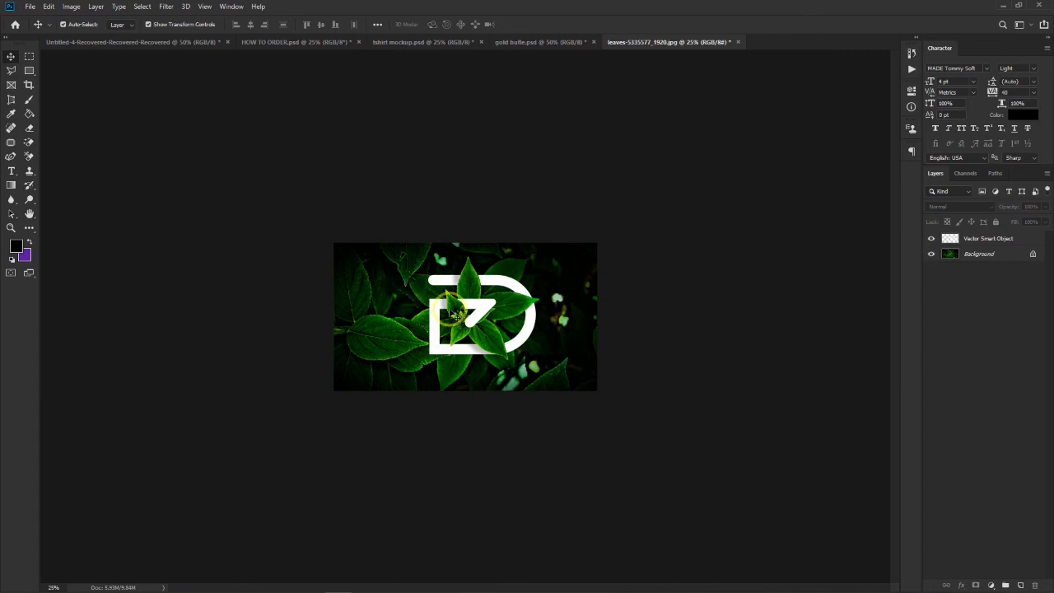
{"action": "key", "text": "ctrl+plus"}
{"action": "key", "text": "ctrl+plus"}
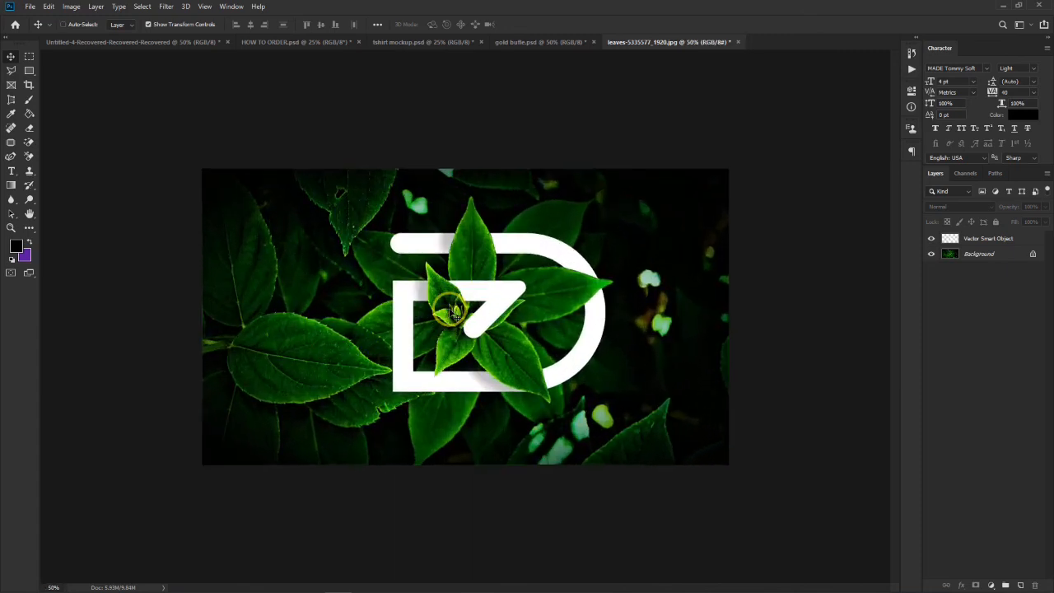
{"action": "left_click", "coordinate": [985, 238]}
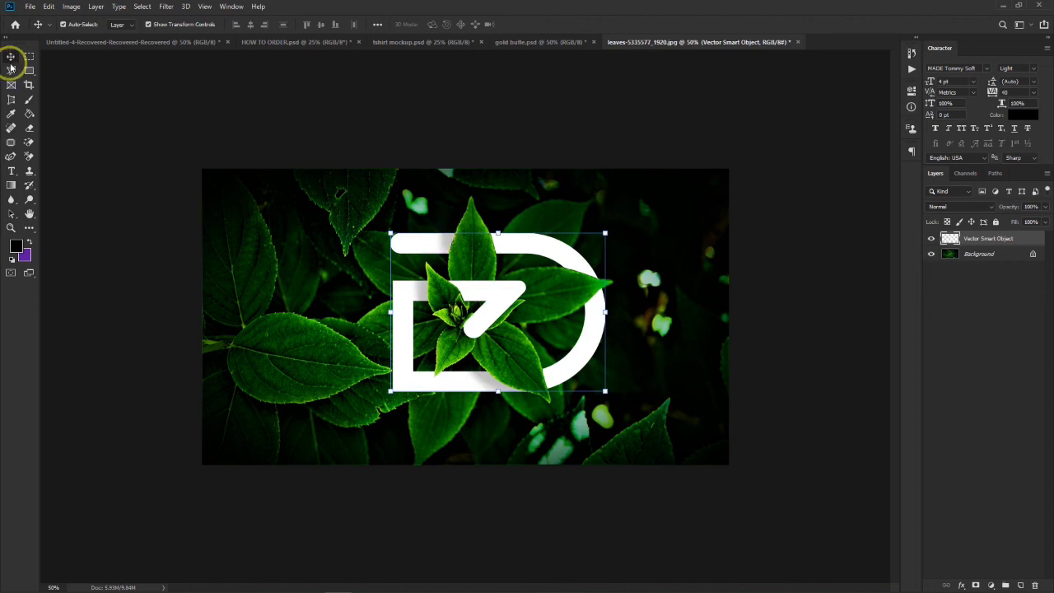
{"action": "left_click", "coordinate": [308, 111]}
{"action": "key", "text": "ctrl+minus"}
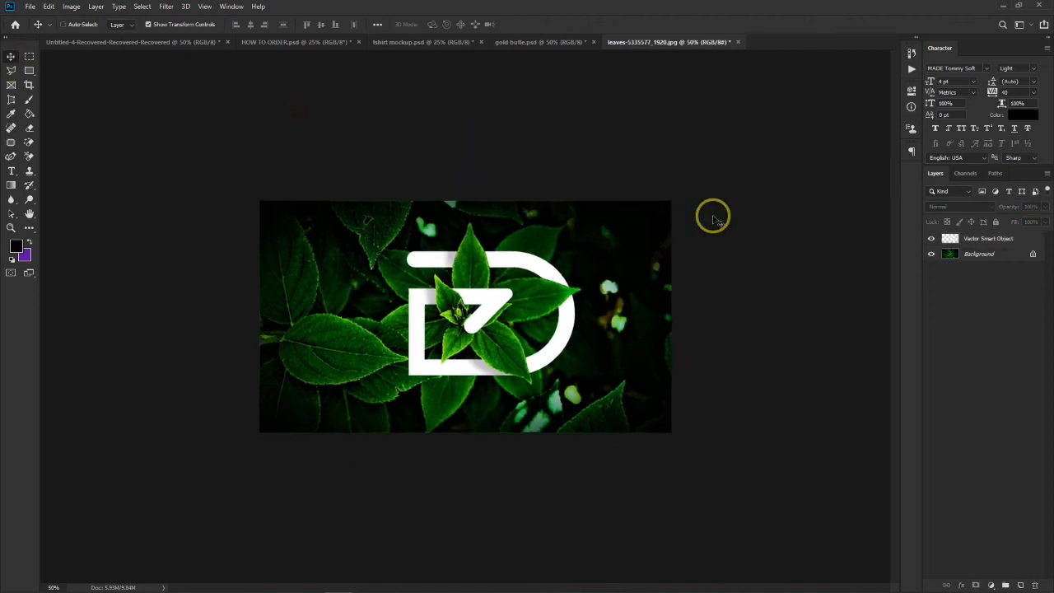
- Lower the Vector Smart Object layer's opacity slightly and deselect the layer
{"action": "left_click", "coordinate": [1002, 238]}
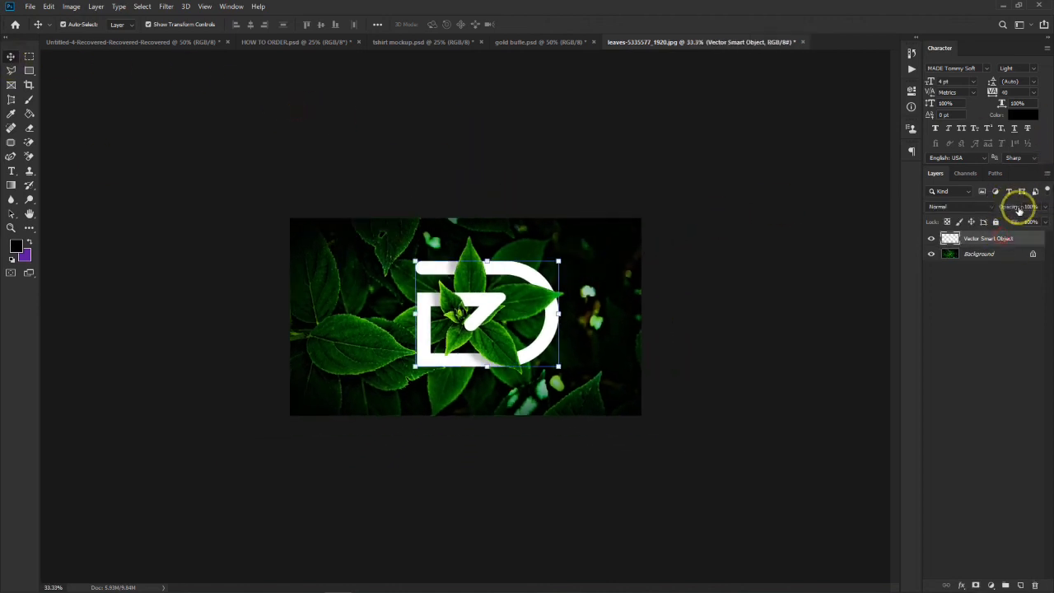
{"action": "left_click_drag", "start_coordinate": [1014, 208], "coordinate": [1005, 214]}
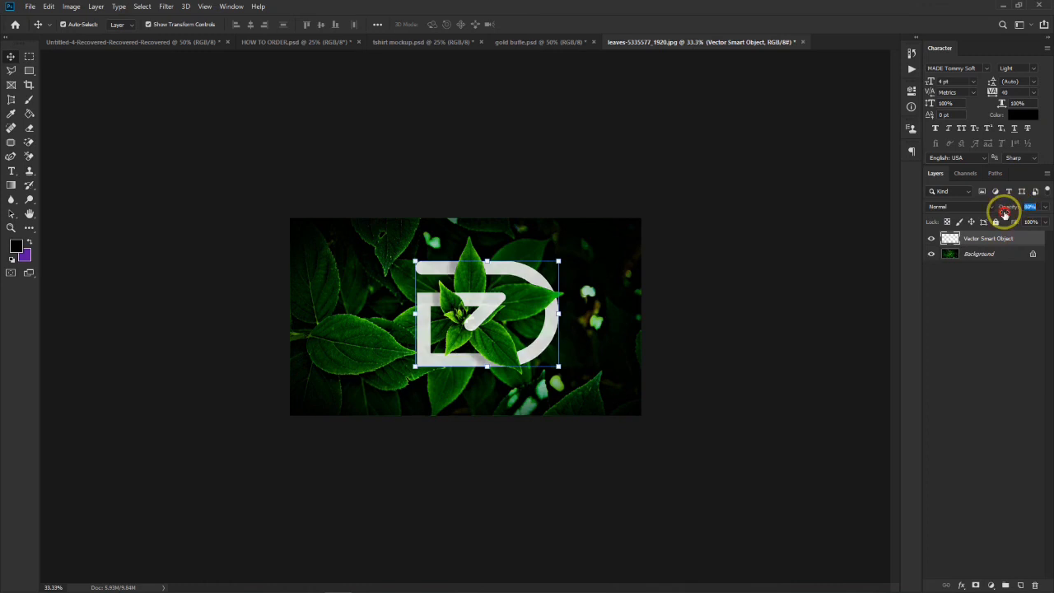
{"action": "left_click", "coordinate": [659, 337]}
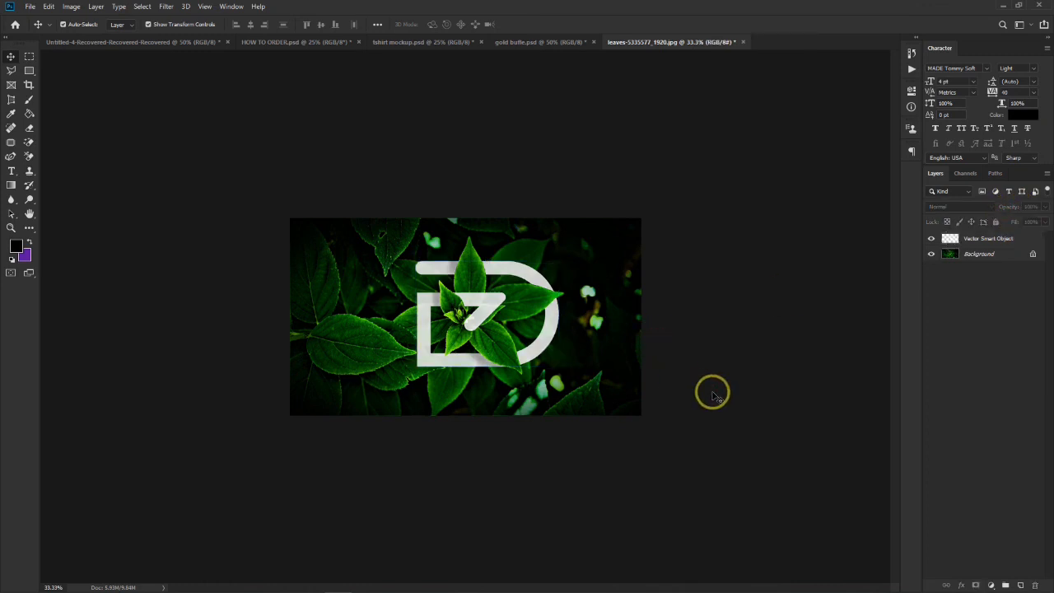